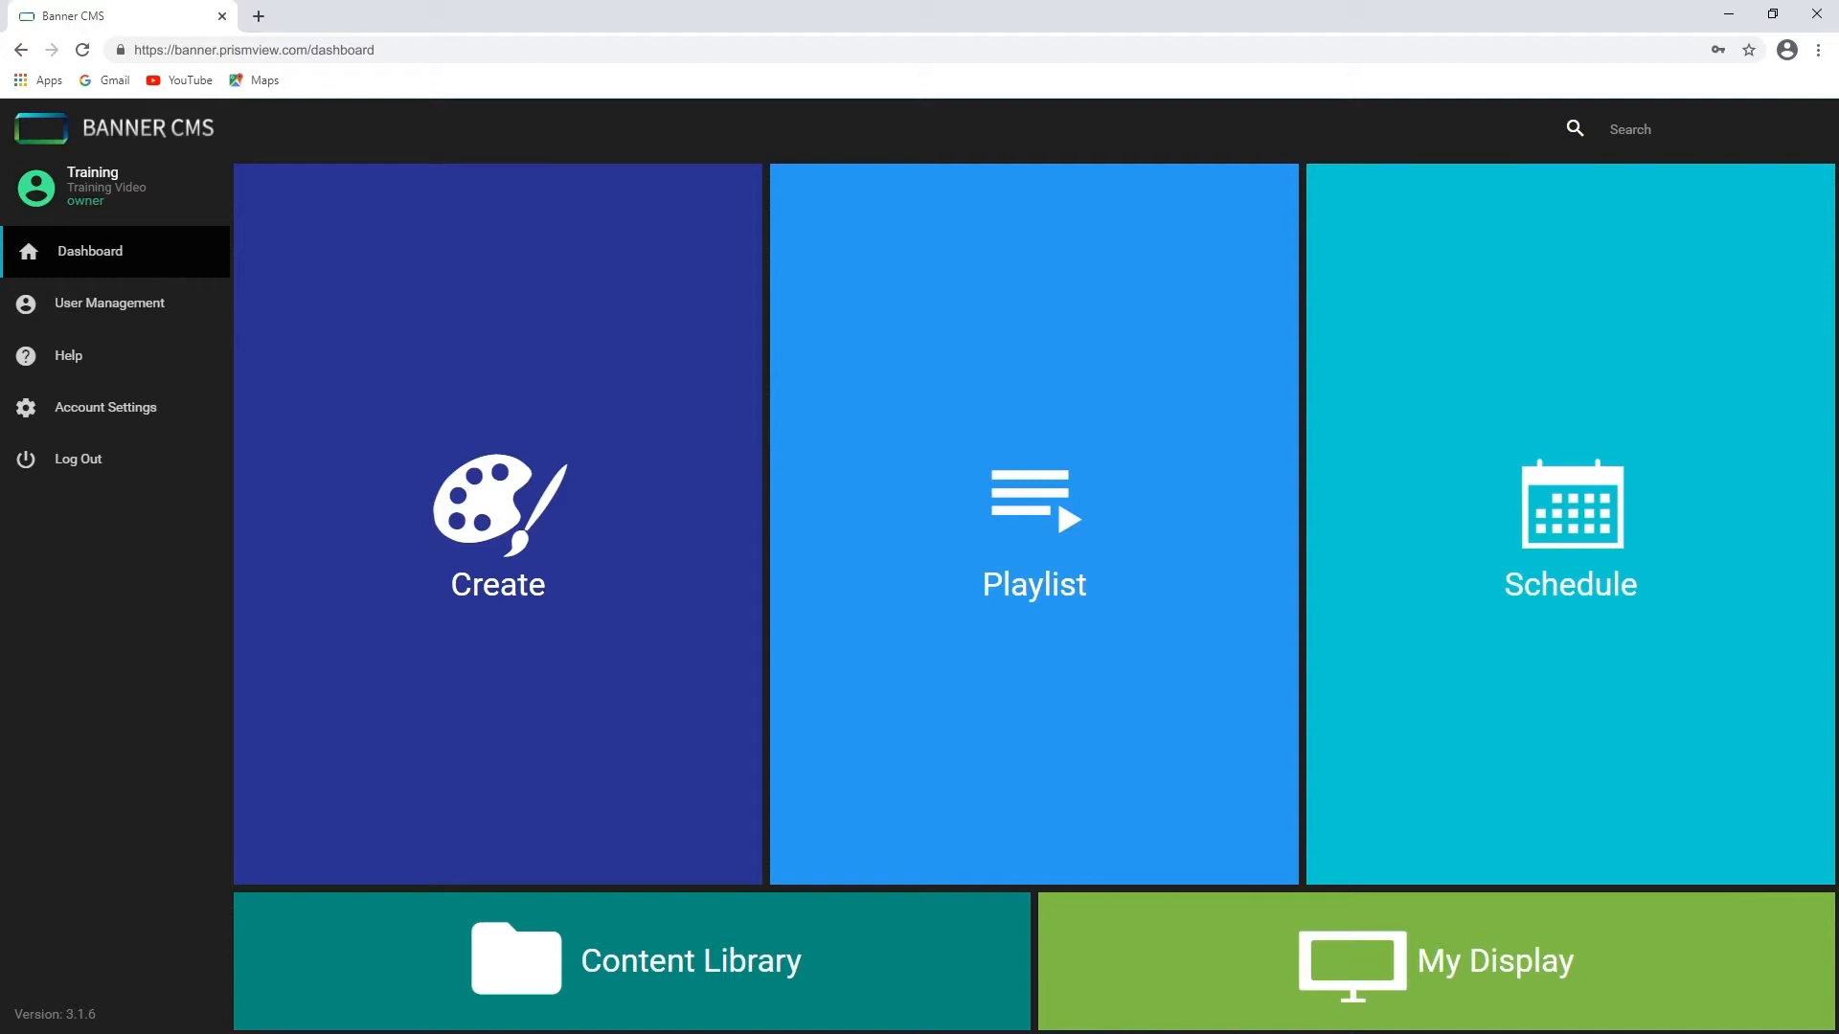
View the workspace choices for creating content, then return to the dashboard.
click(505, 522)
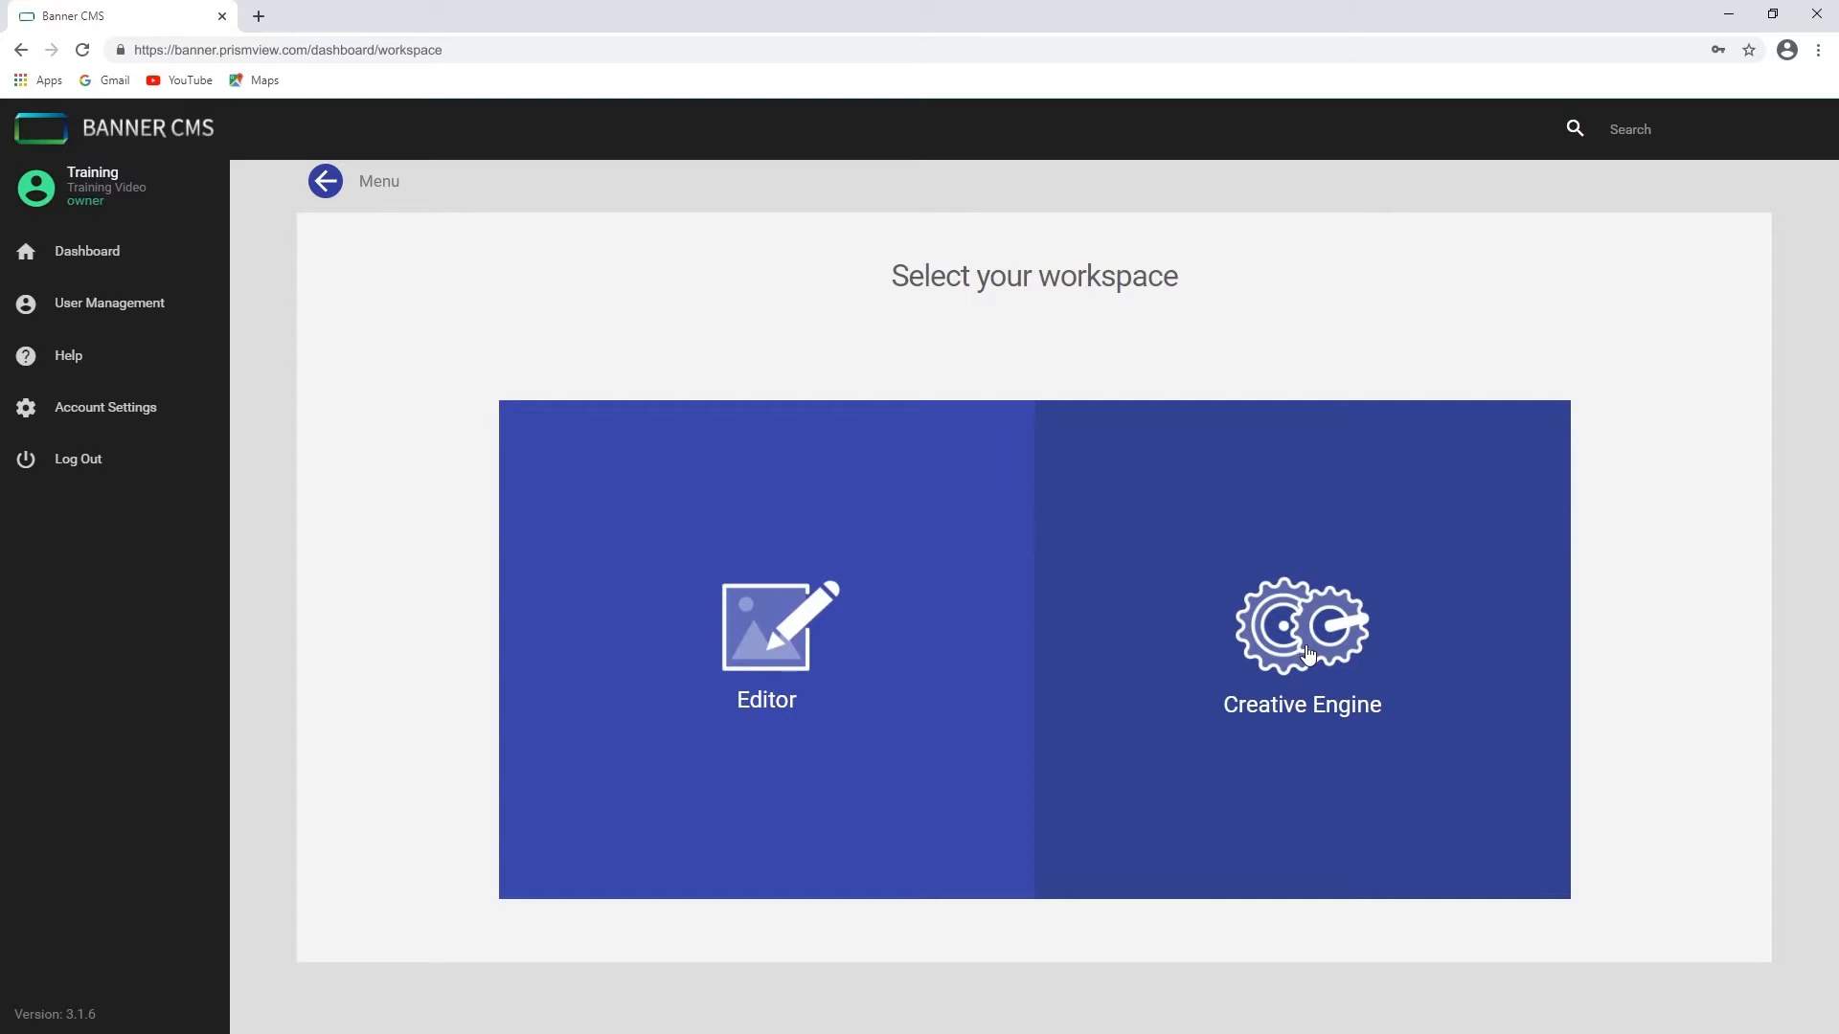
click(326, 181)
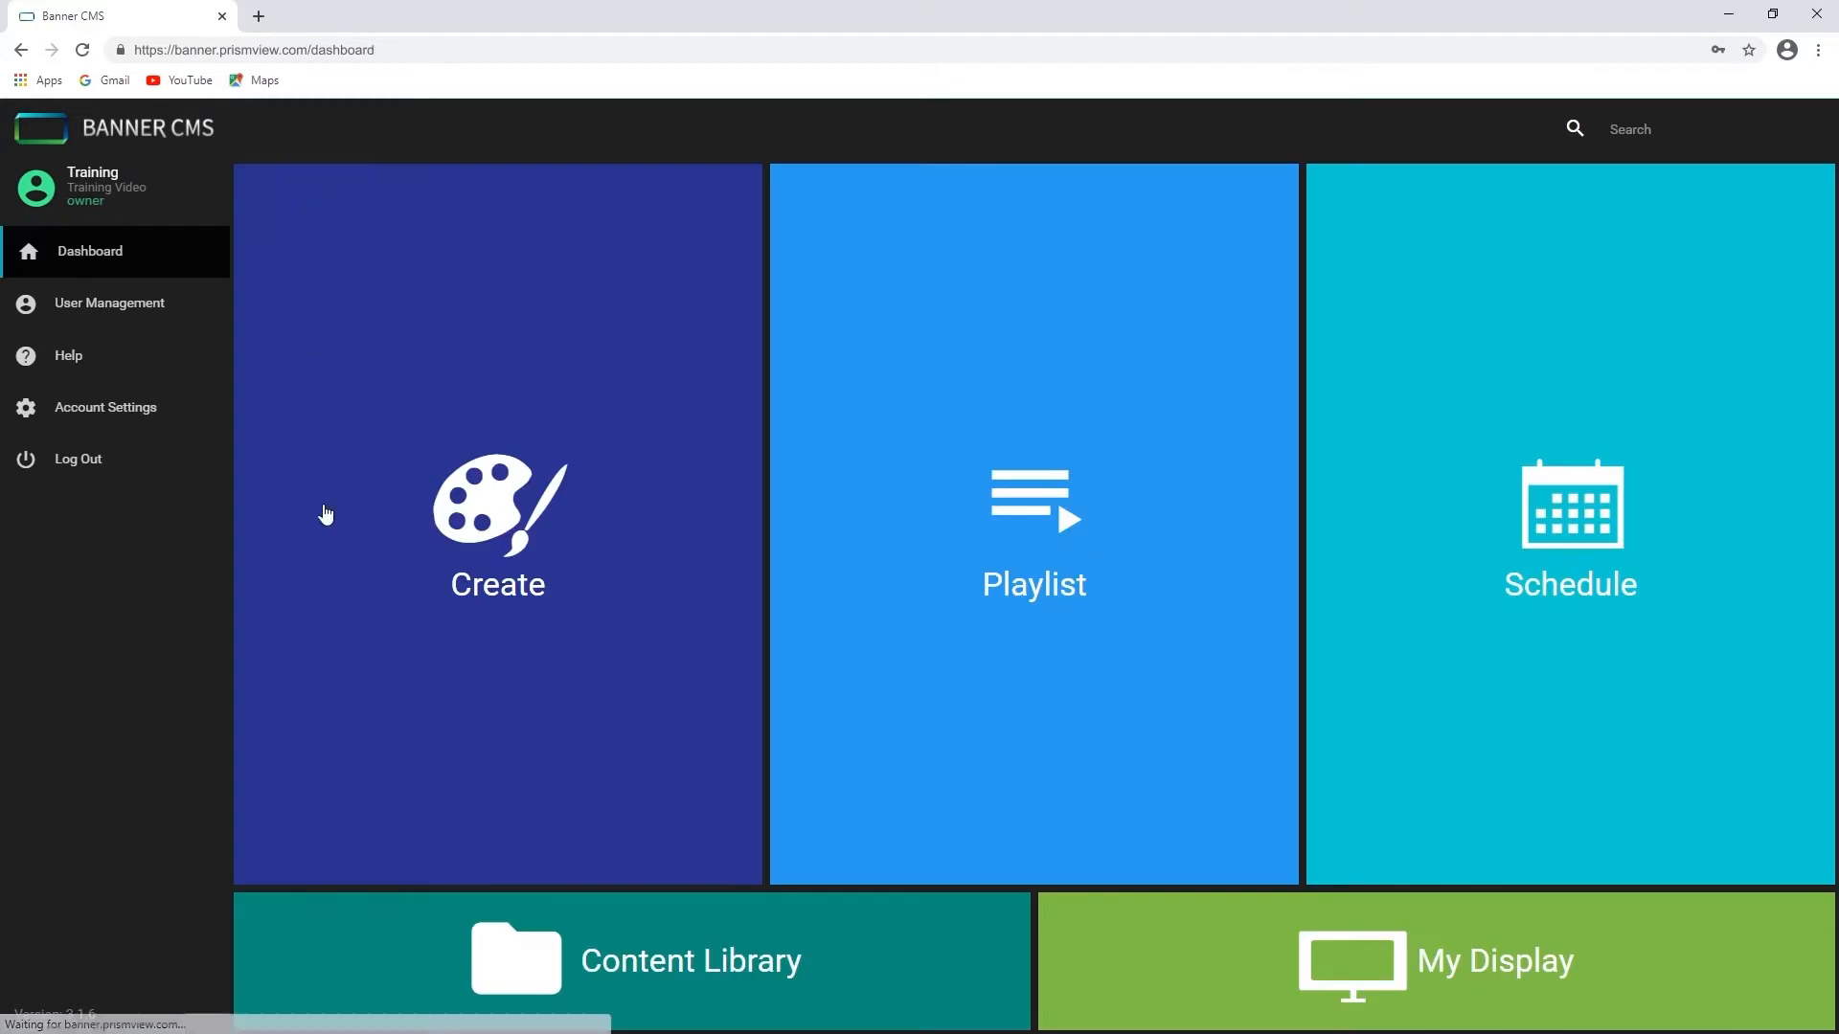
Upload BigSale_192.mp4, DashGuages_192.jpg, Eats.gif and Logo.png to the Content Library.
click(666, 953)
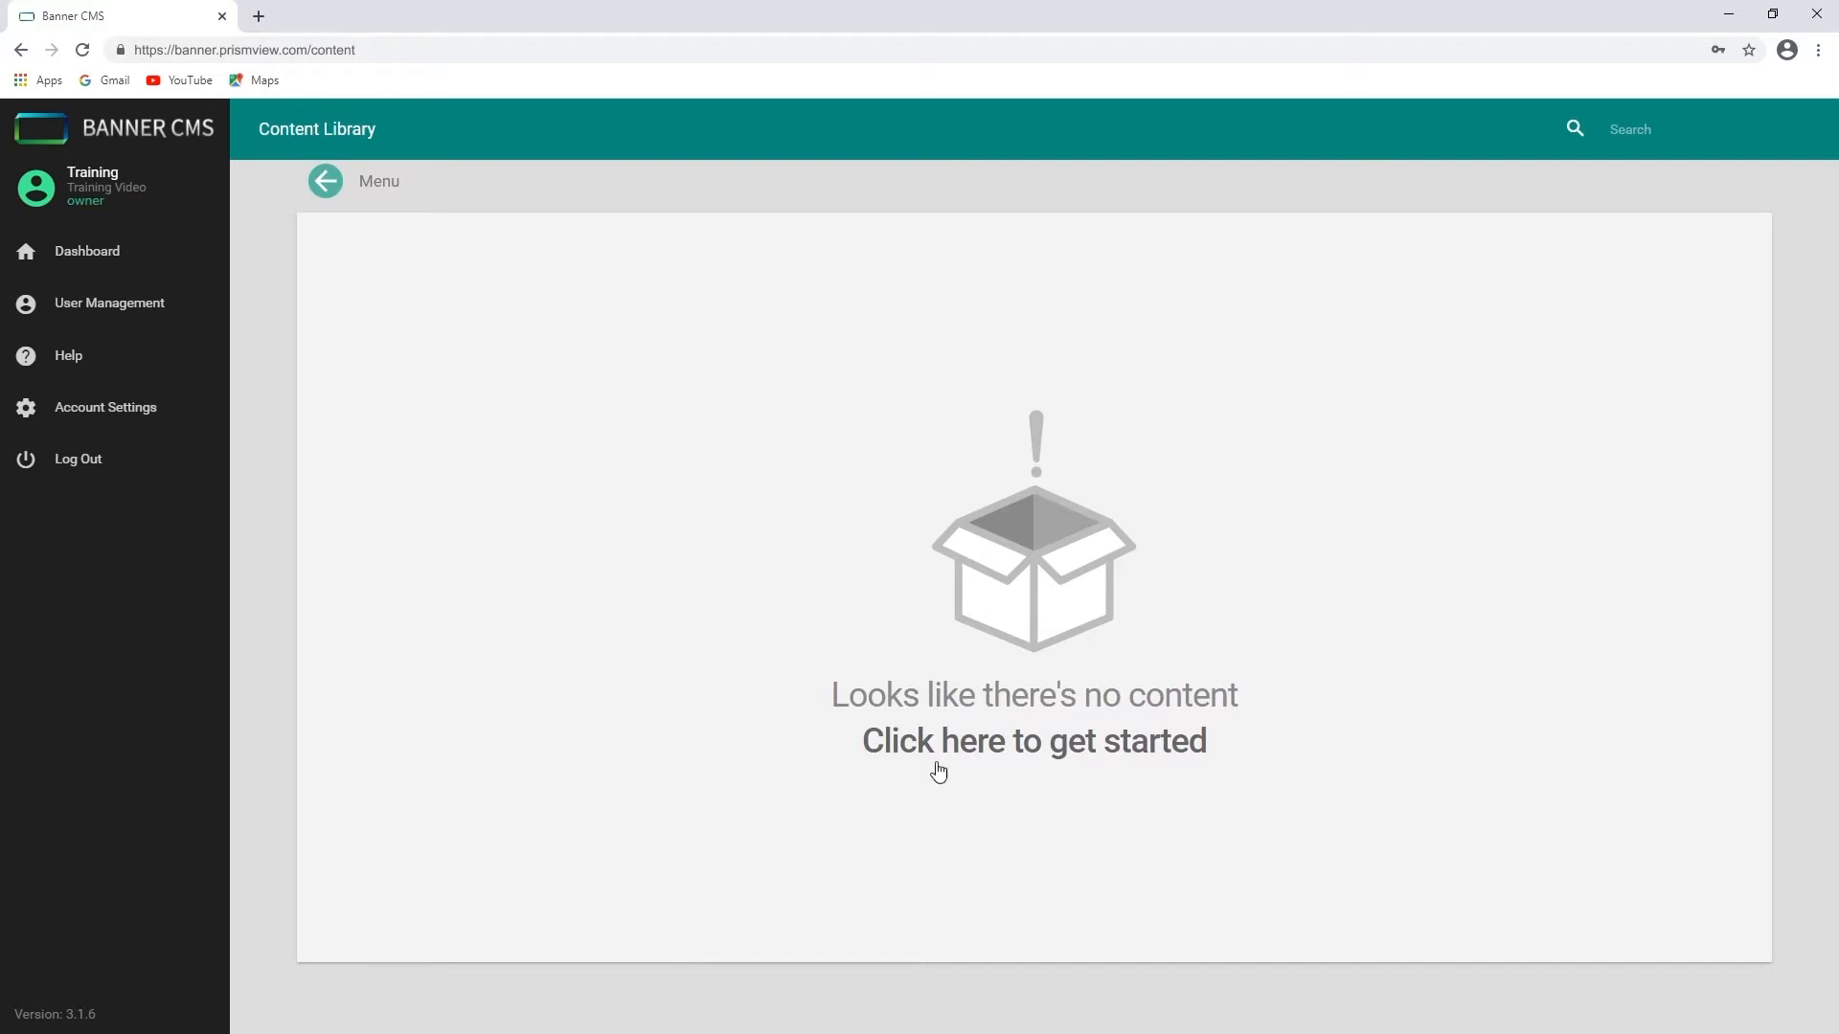
click(1050, 574)
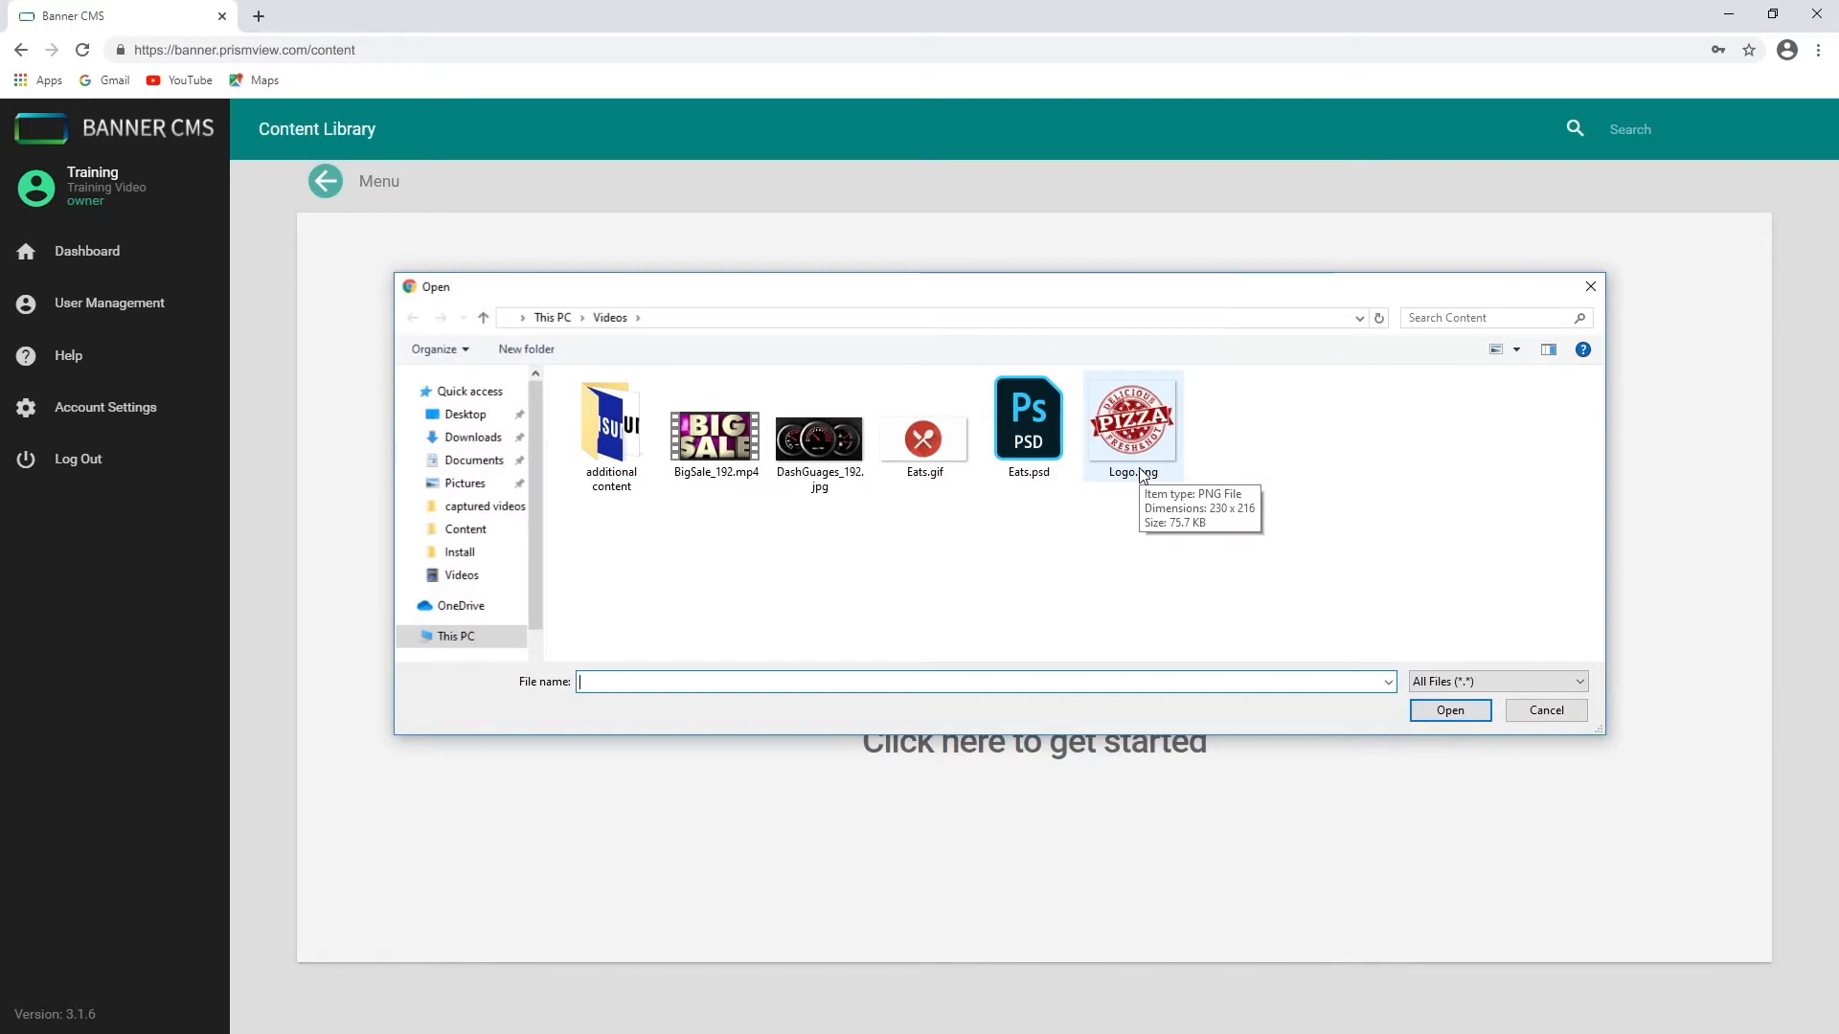
click(716, 436)
ctrl+click(855, 444)
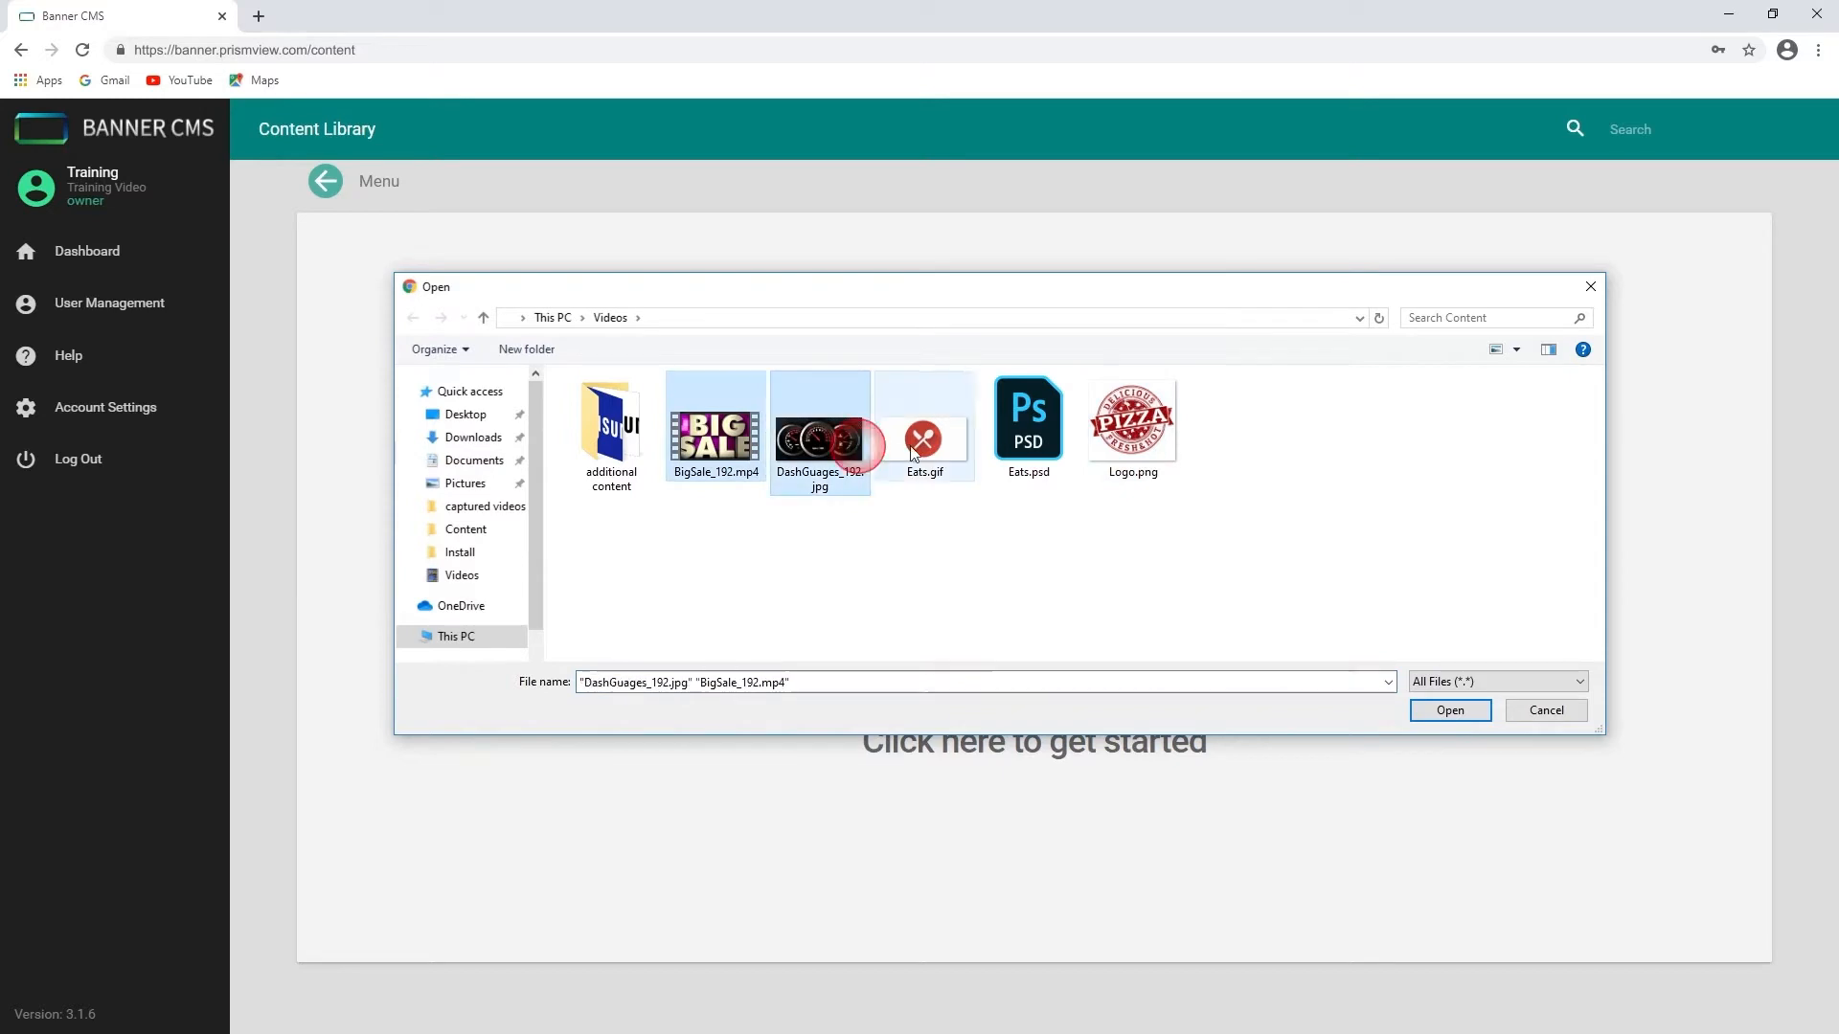
ctrl+click(911, 450)
ctrl+click(1163, 445)
click(1475, 713)
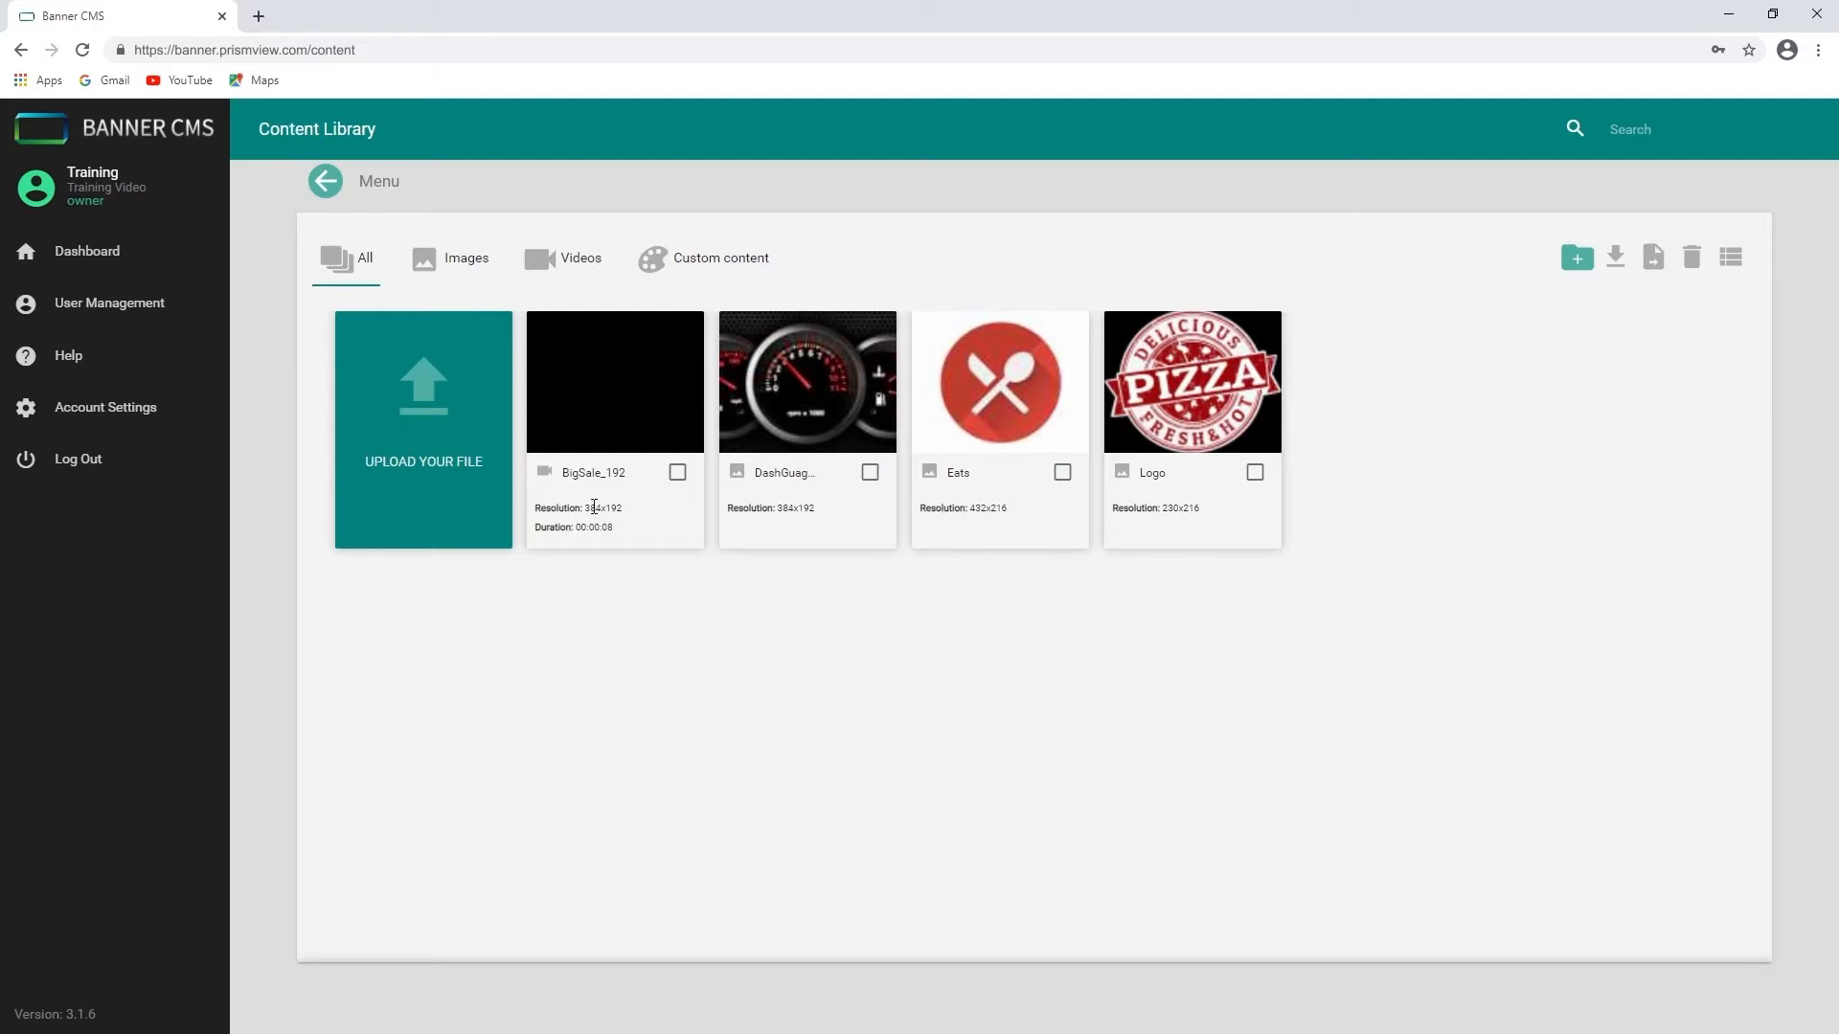
Check the resolution of the BigSale_192 video and the resolution in the LED Sign display's details.
drag(583, 508, 624, 512)
click(59, 253)
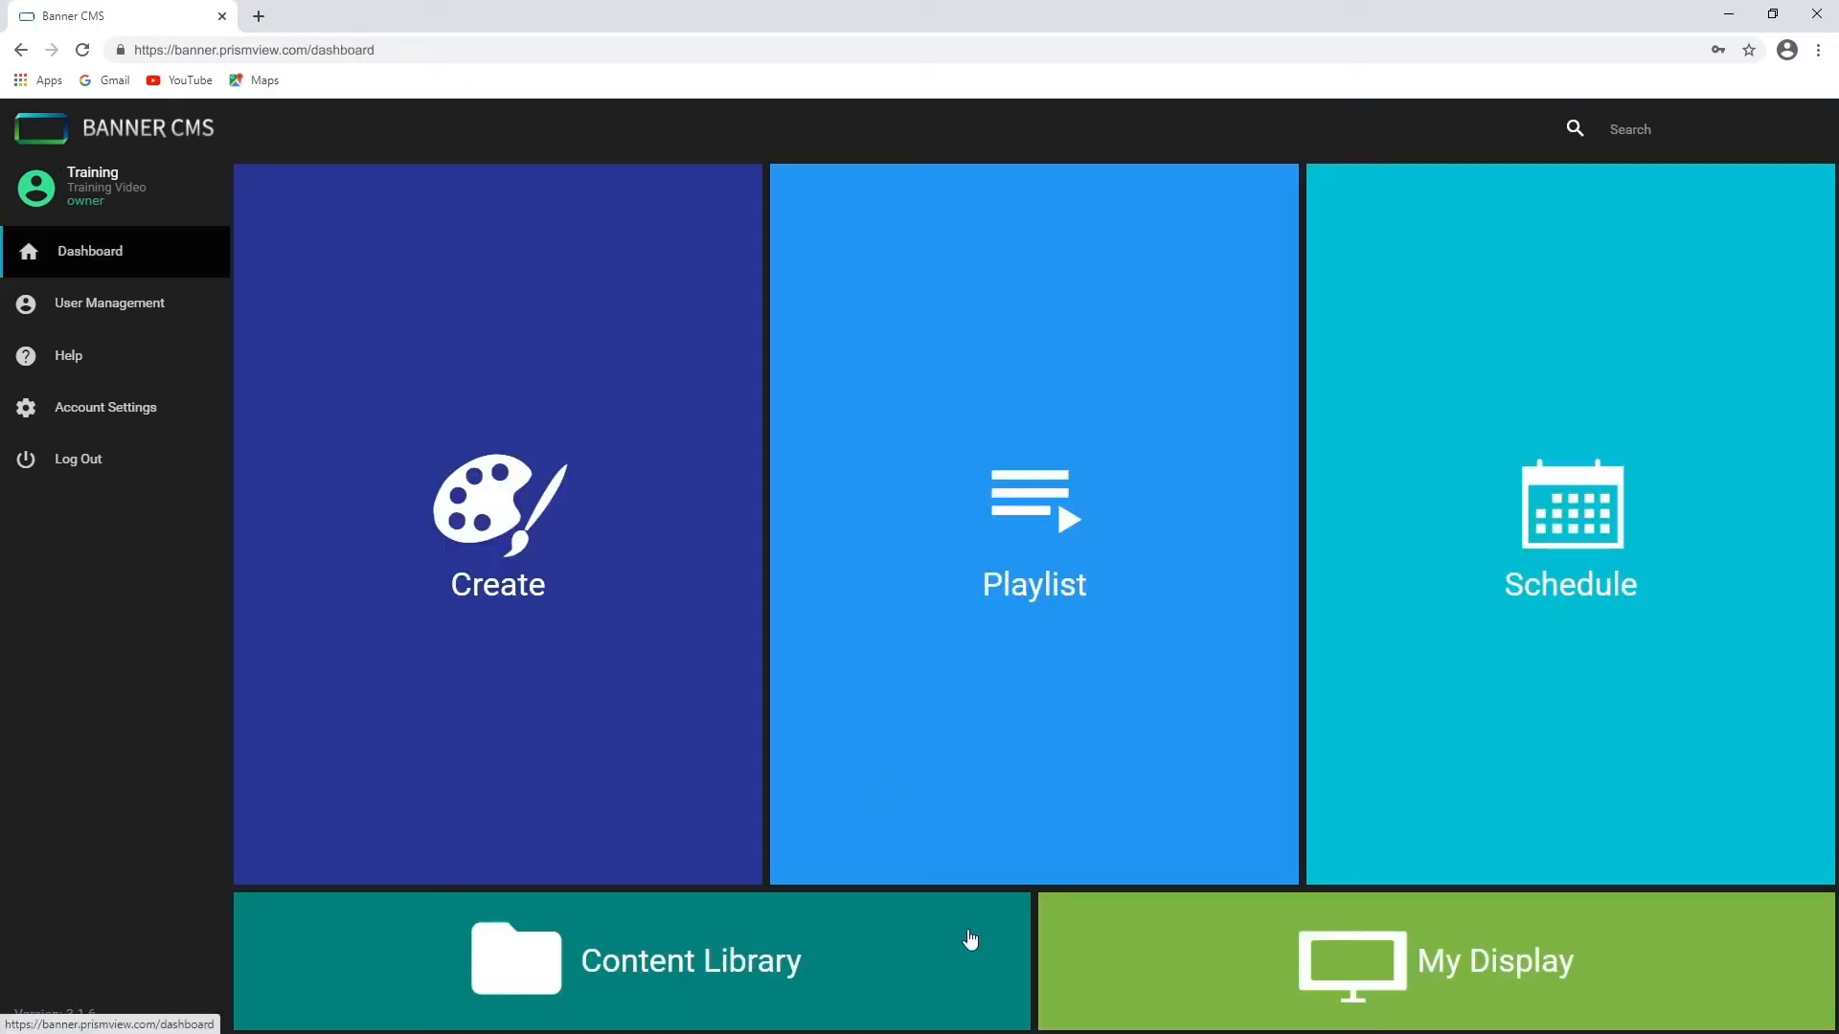
click(1542, 959)
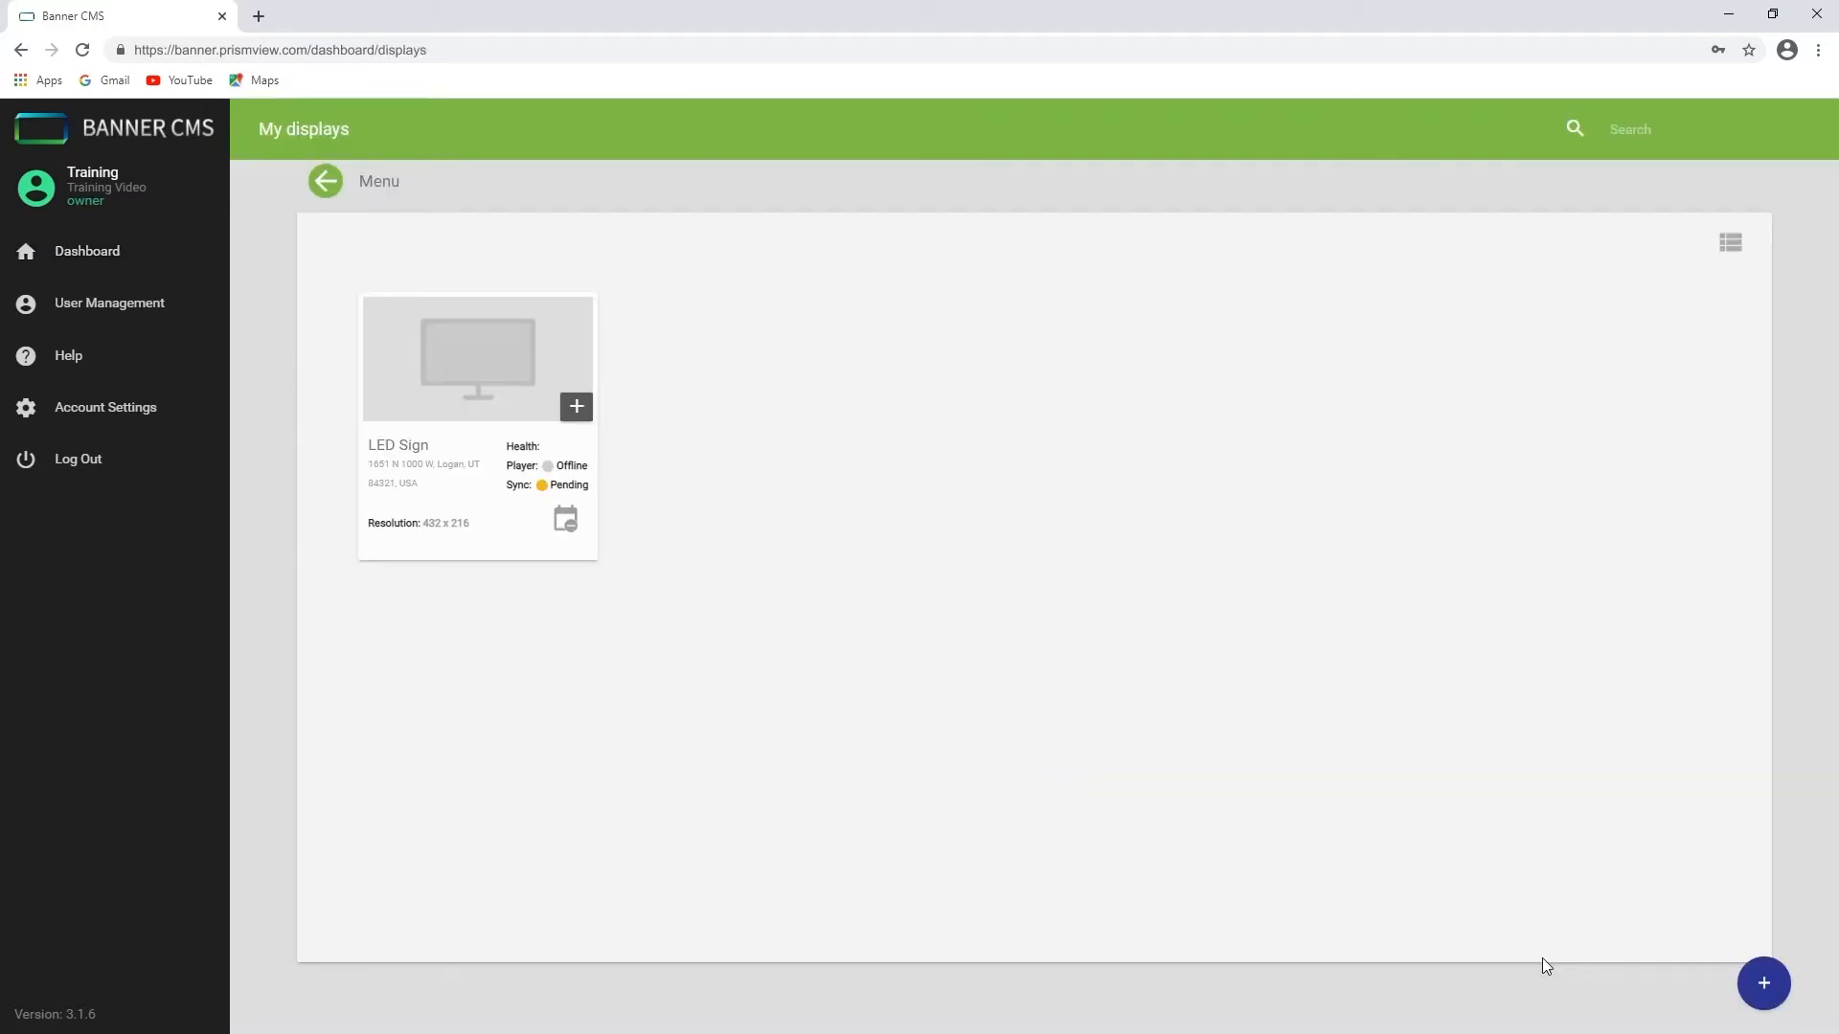
click(478, 388)
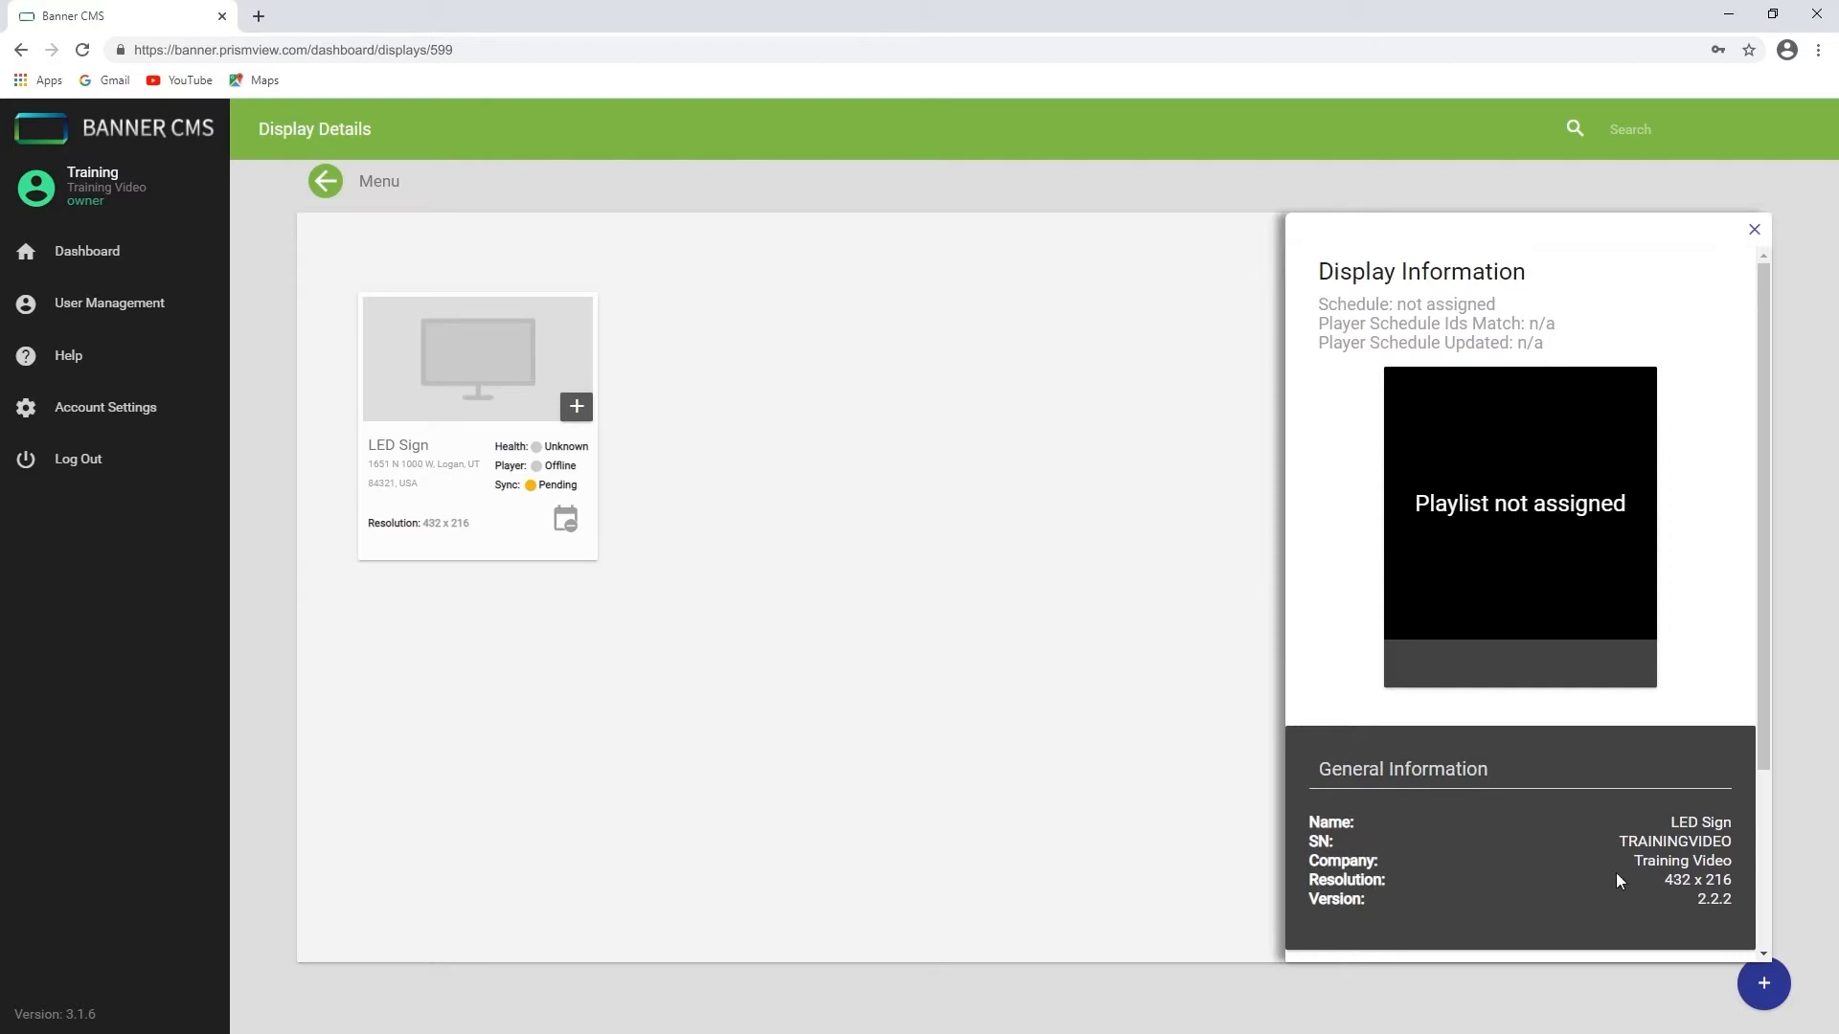
drag(1665, 881, 1733, 874)
Return to the Content Library and play the preview of the BigSale_192 video, then close it.
click(325, 181)
click(722, 956)
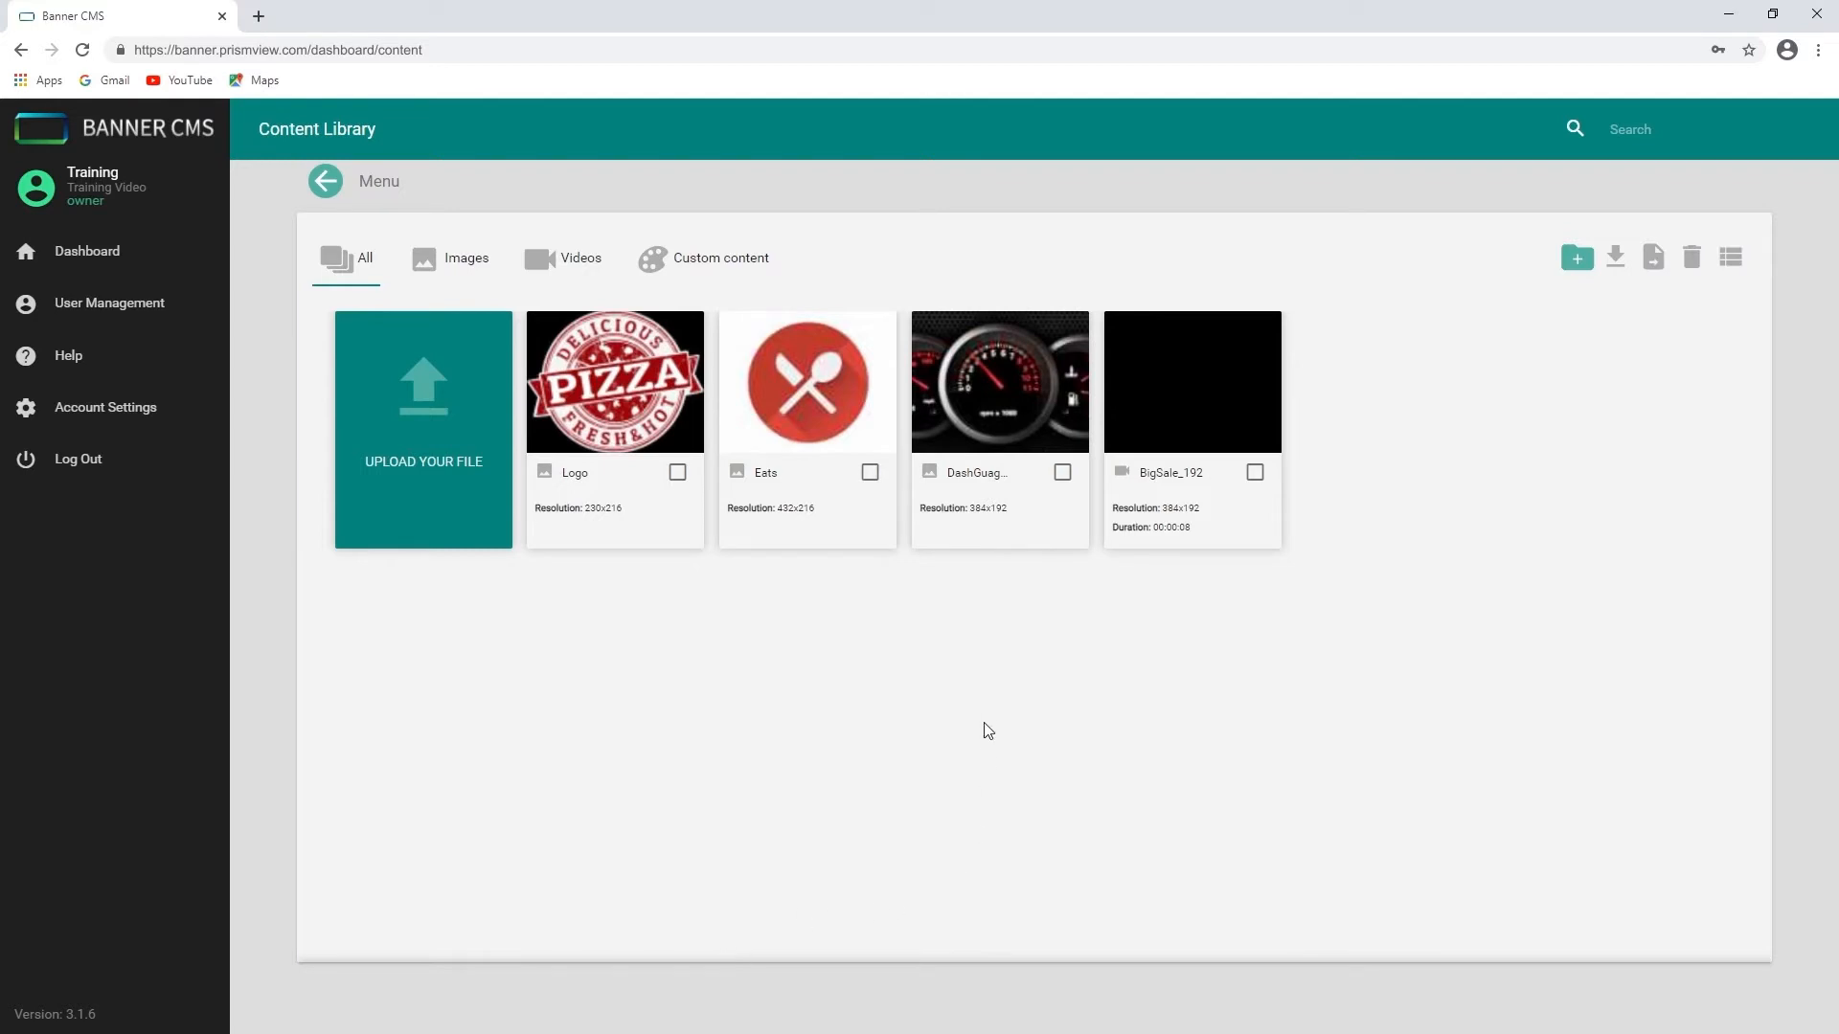
click(1216, 386)
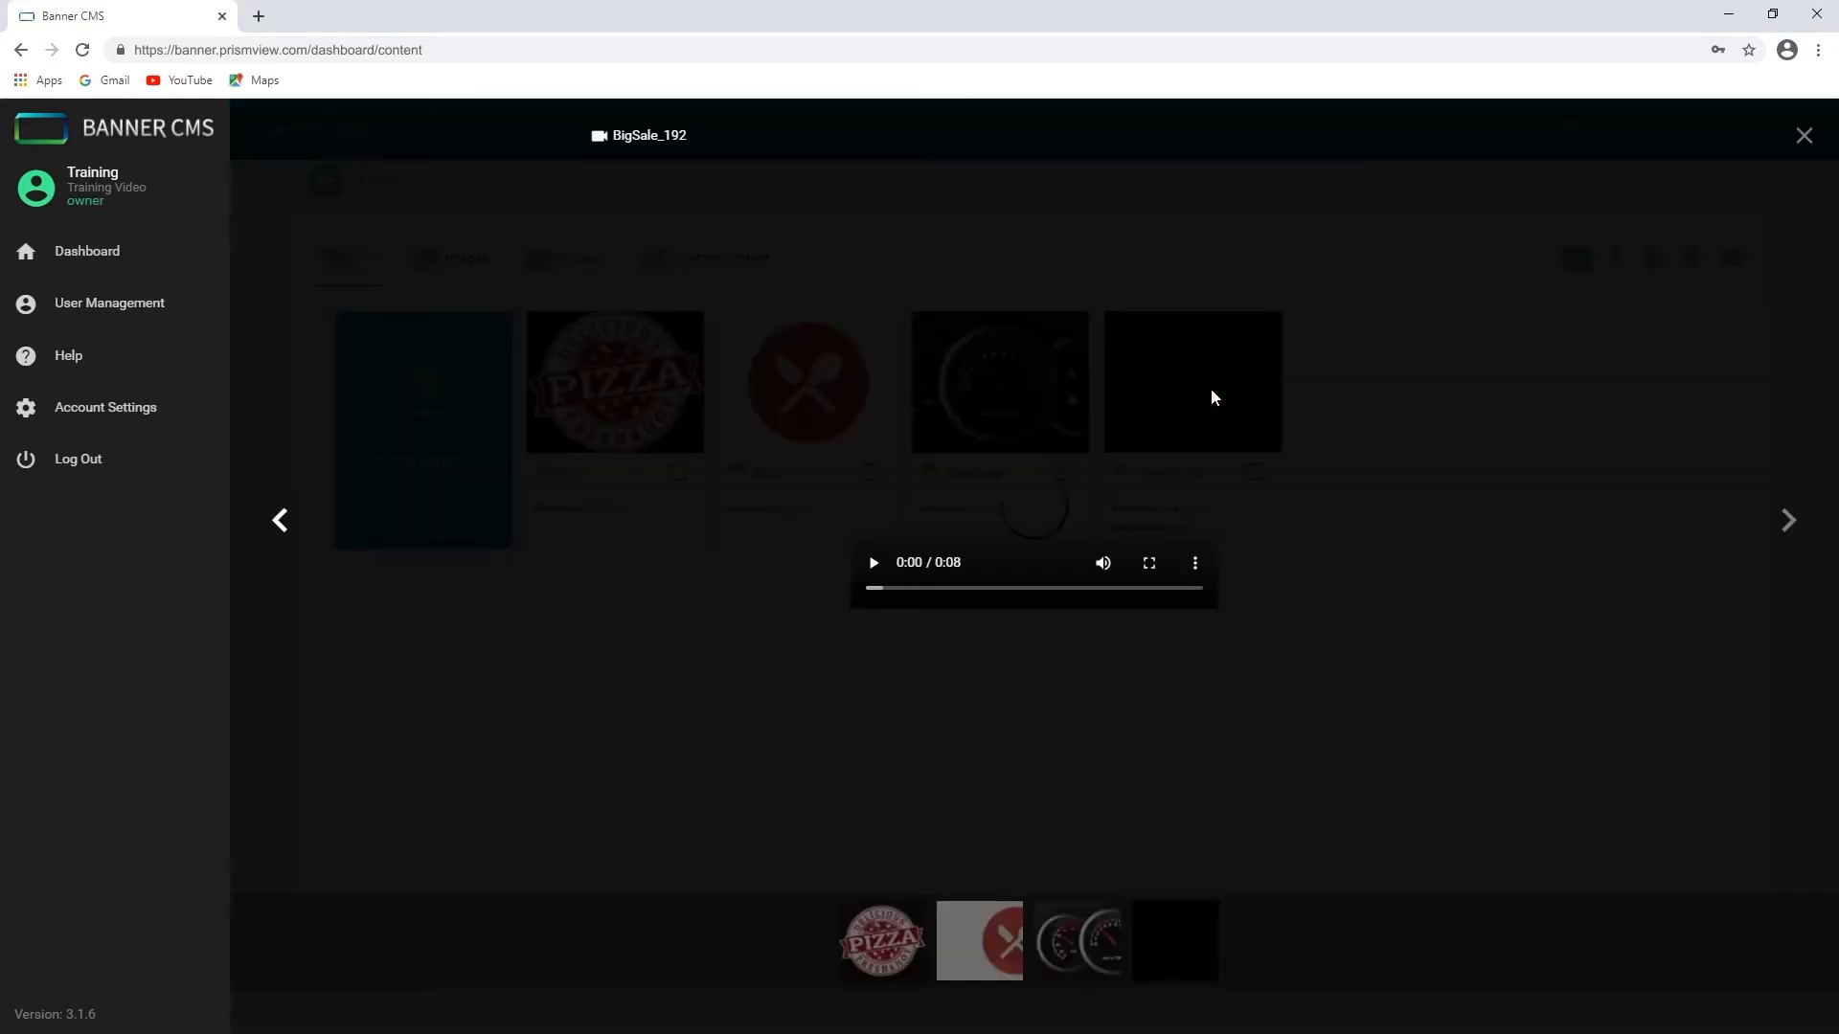
click(874, 564)
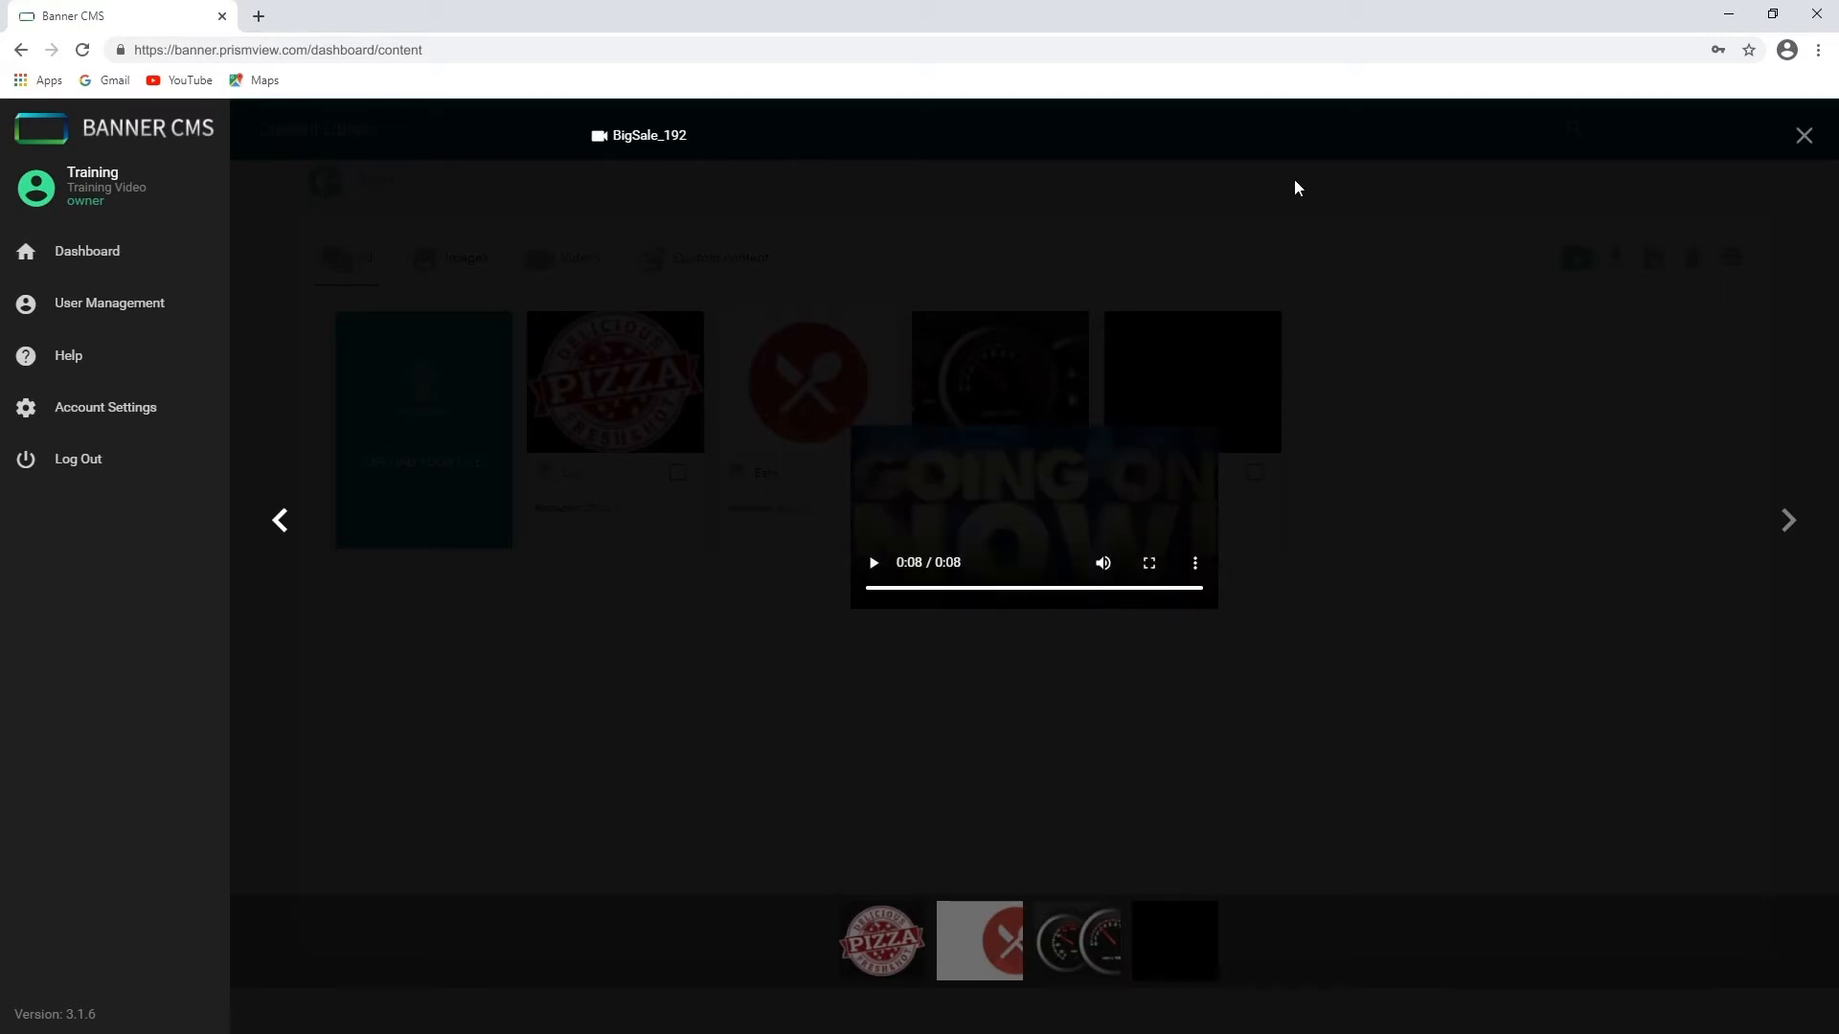
click(1804, 136)
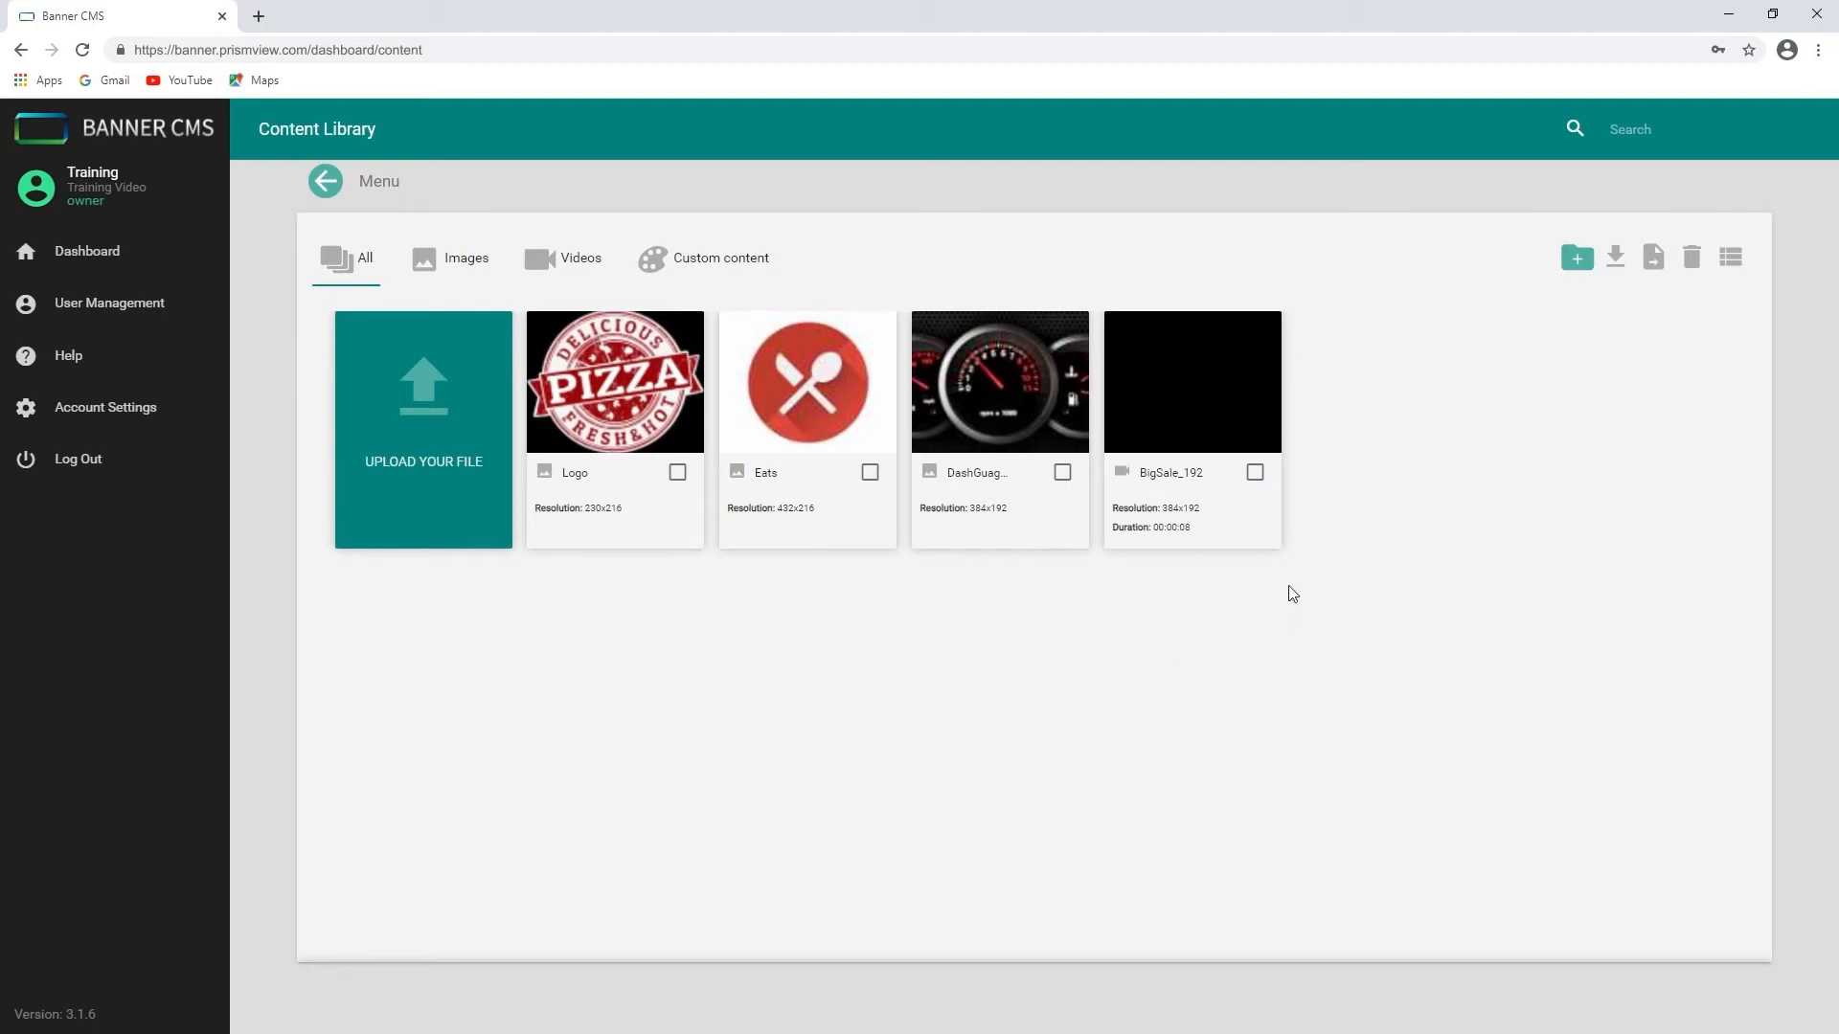
Download the BigSale_192 video from the Content Library and play the downloaded file, then close the player.
click(1257, 478)
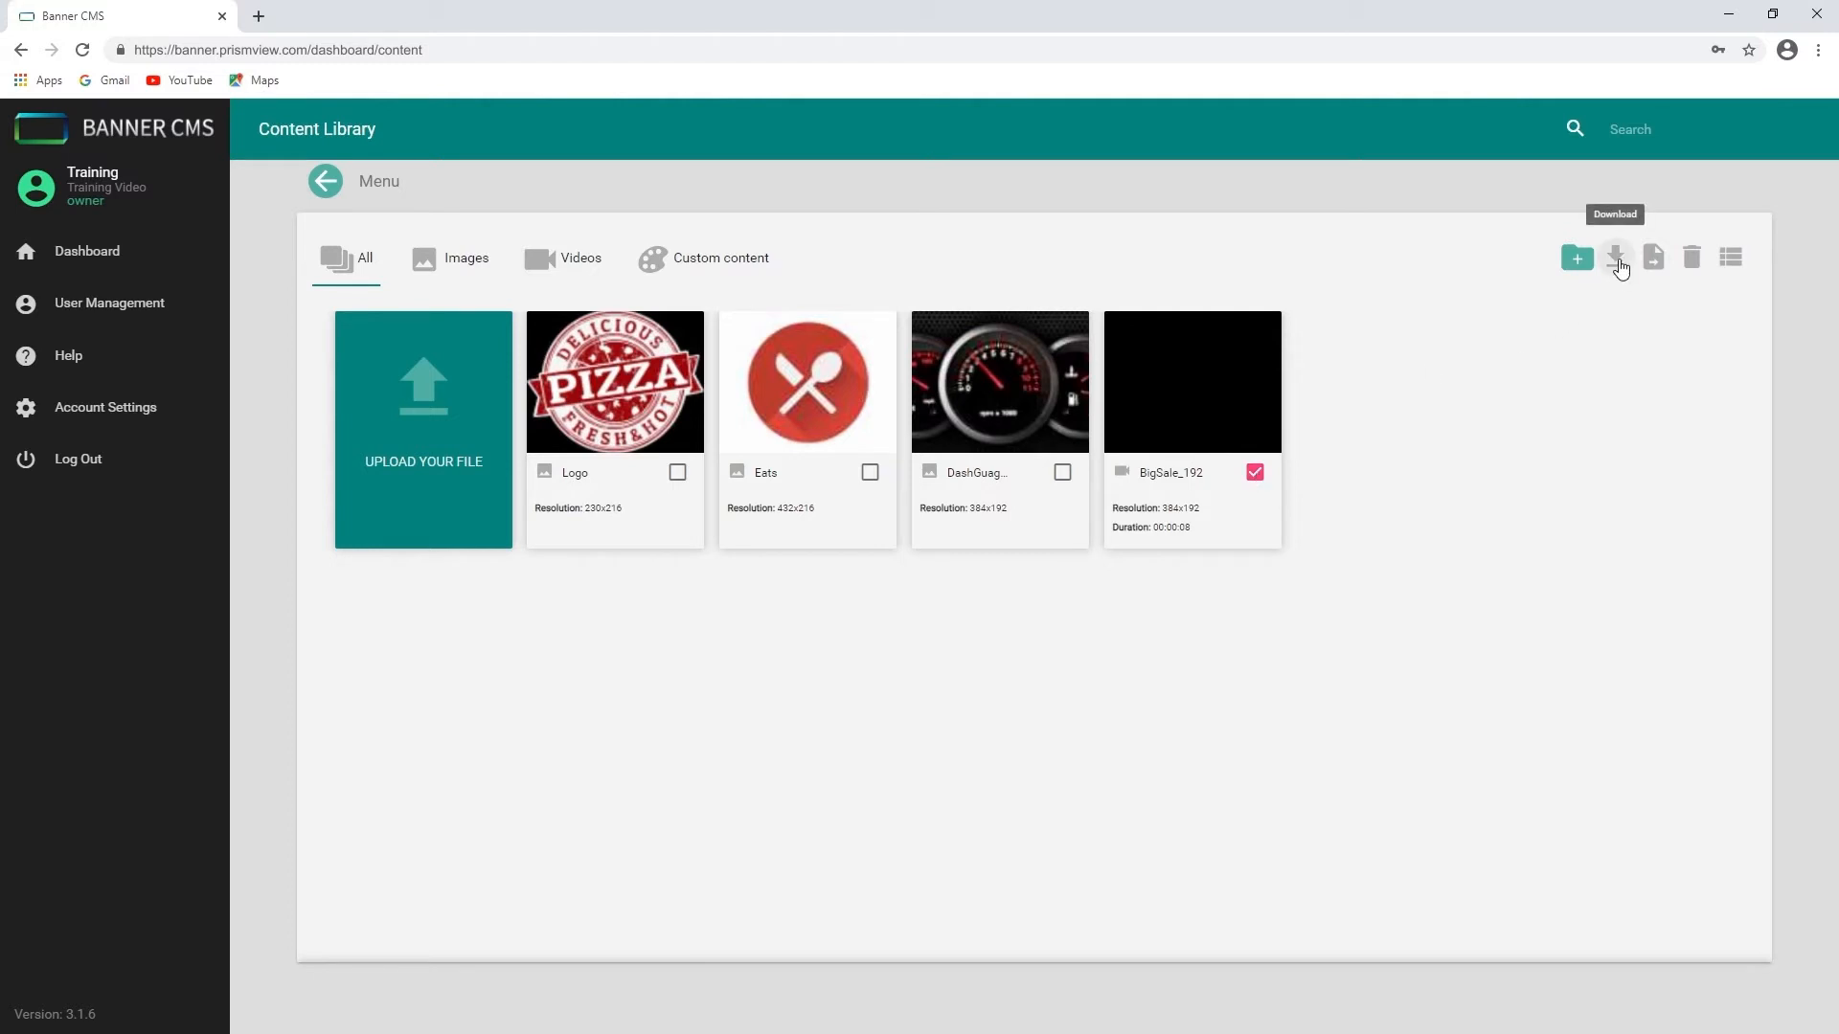
click(1619, 268)
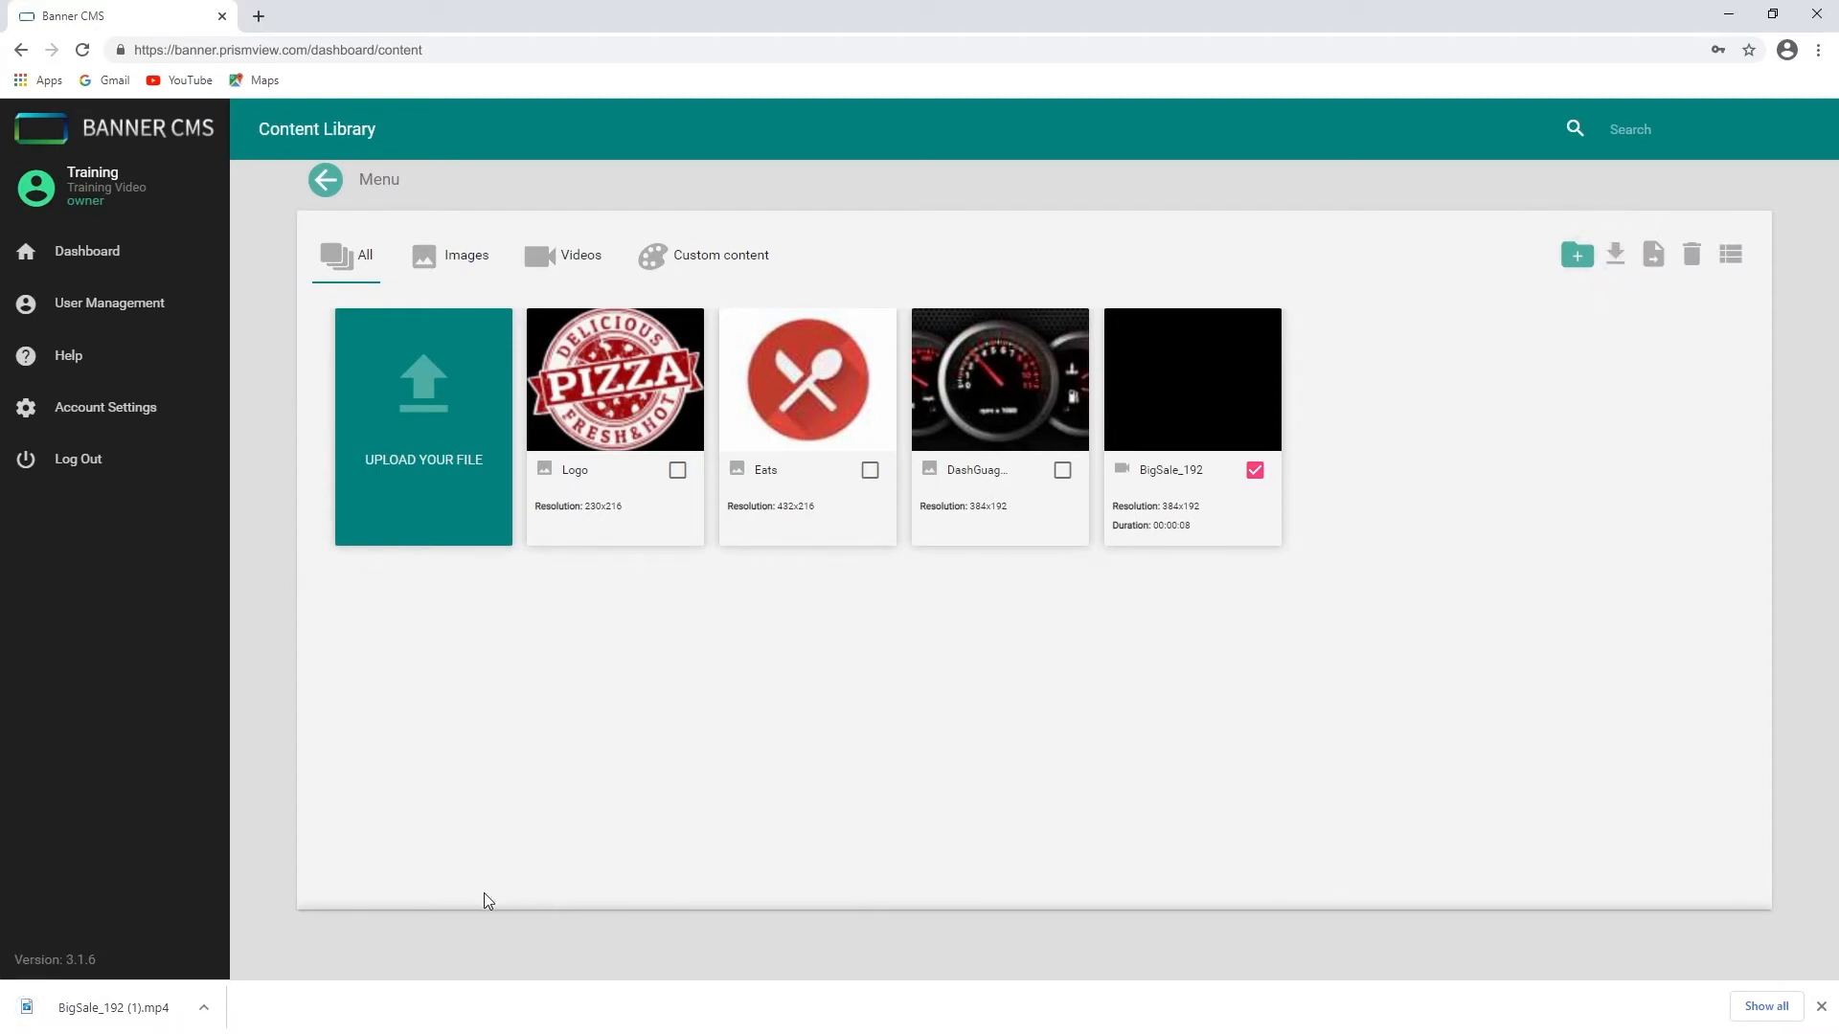
click(203, 1007)
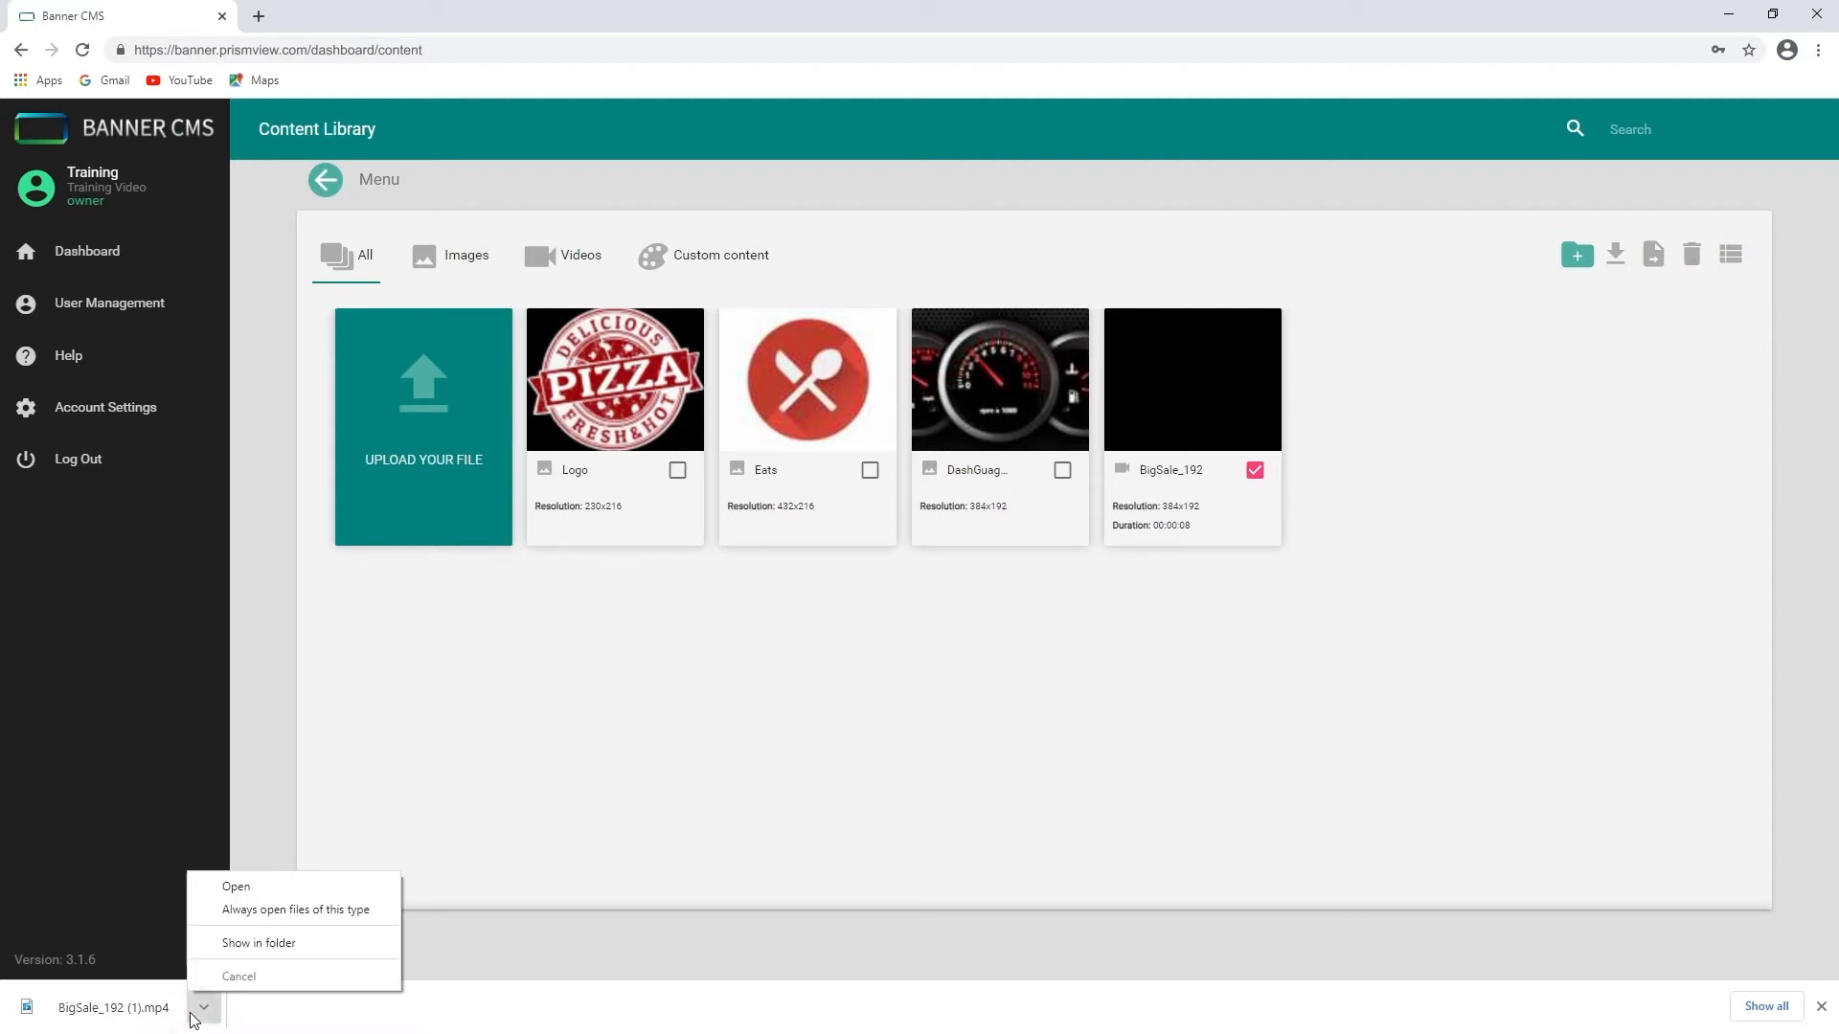
click(250, 893)
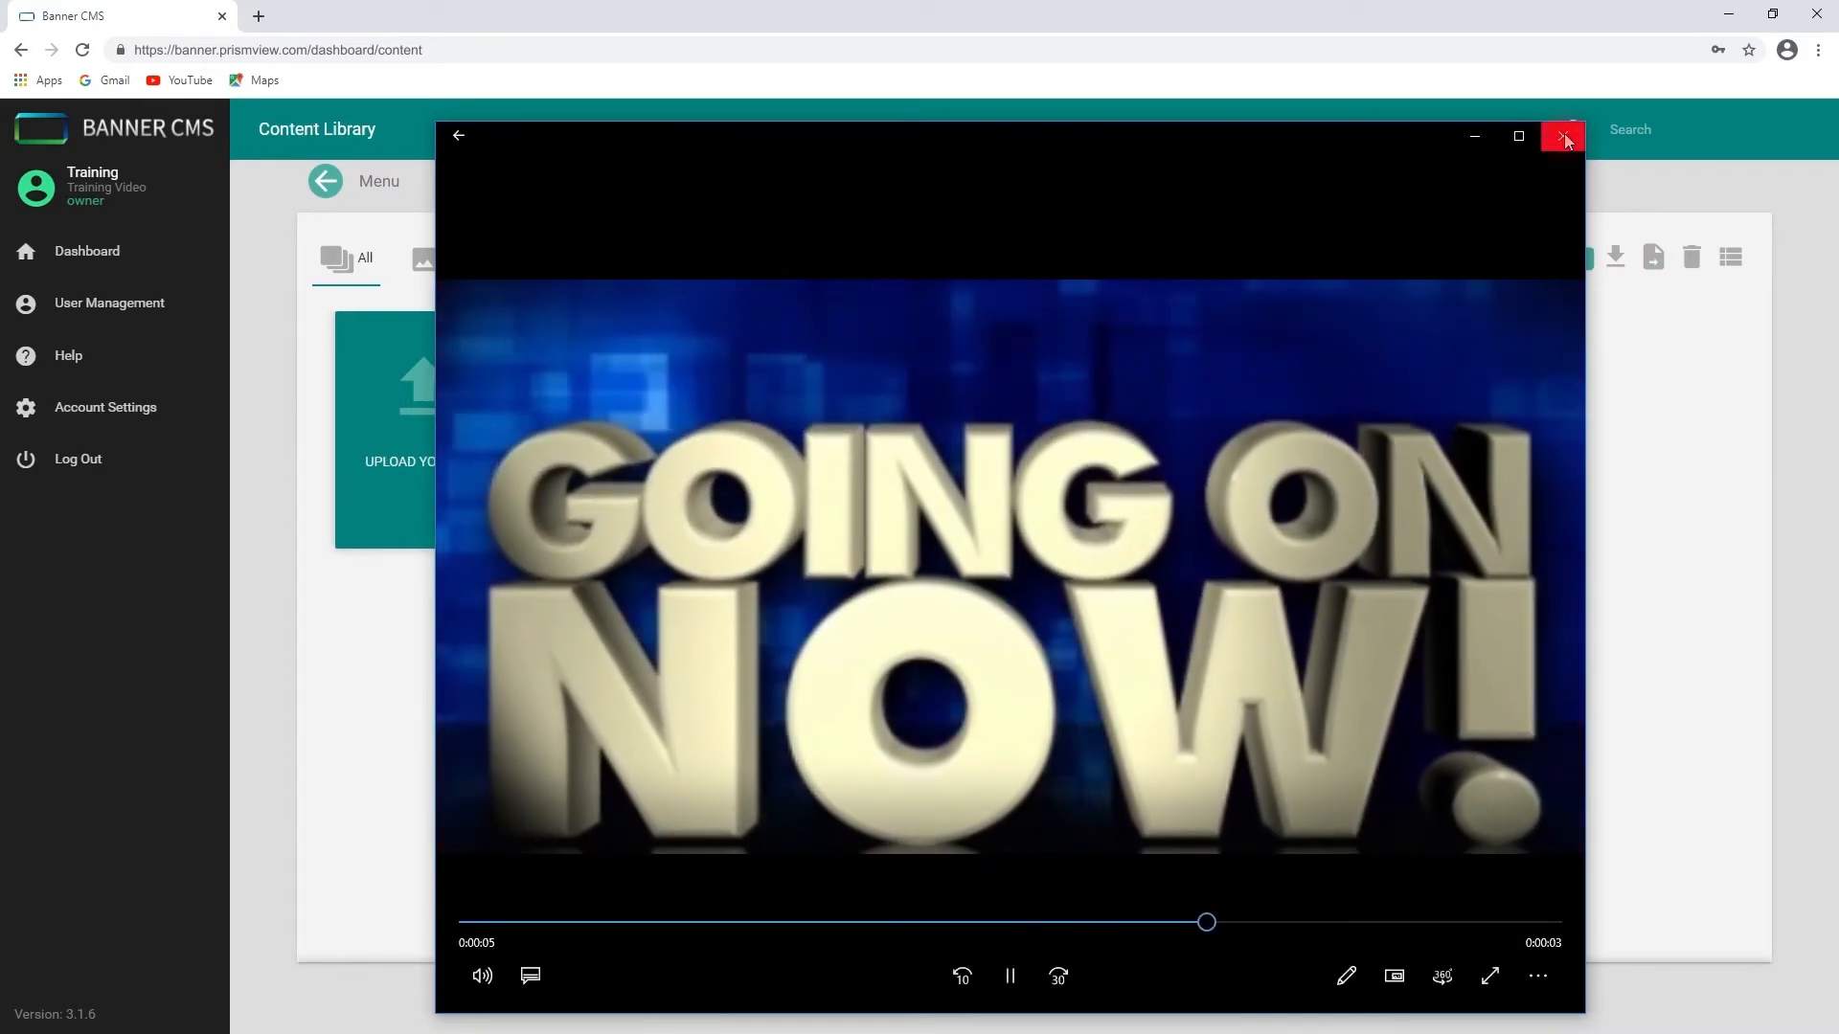
click(1565, 134)
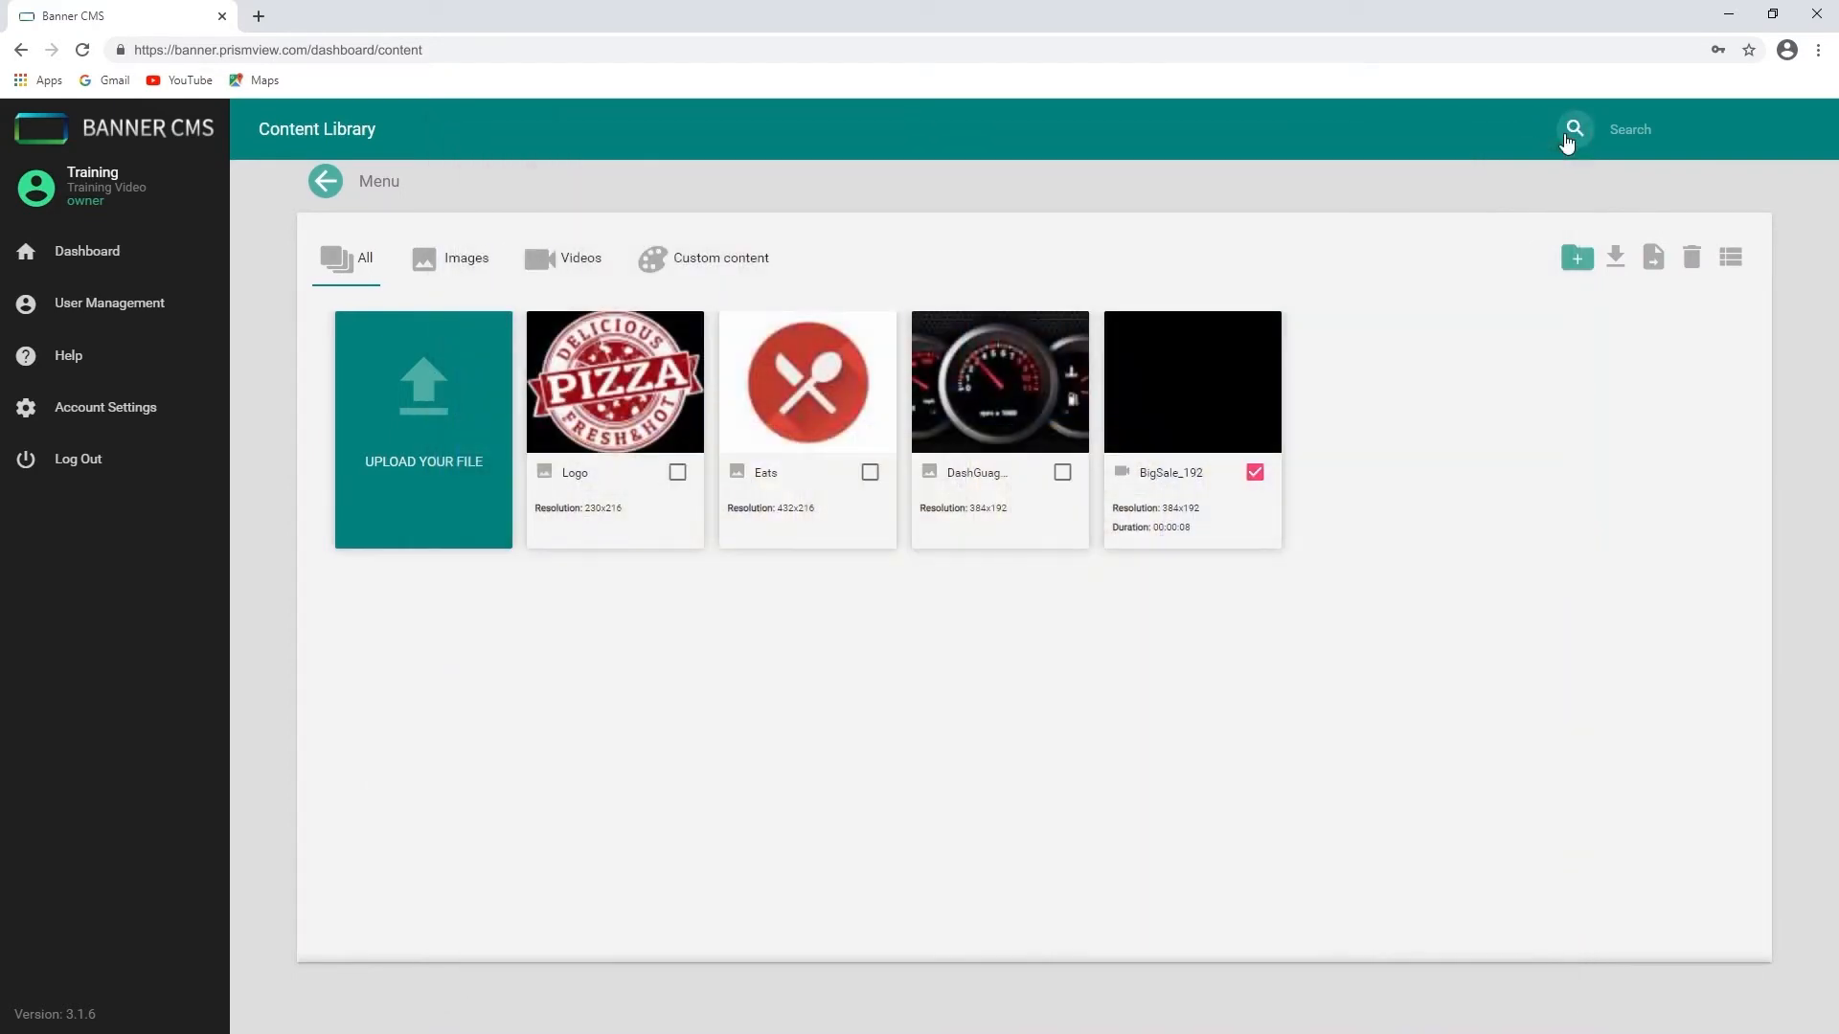
Upload all the images in the "additional content" folder, from Black.jpg to SamsungLogo_WhiteBlue.jpg.
click(470, 481)
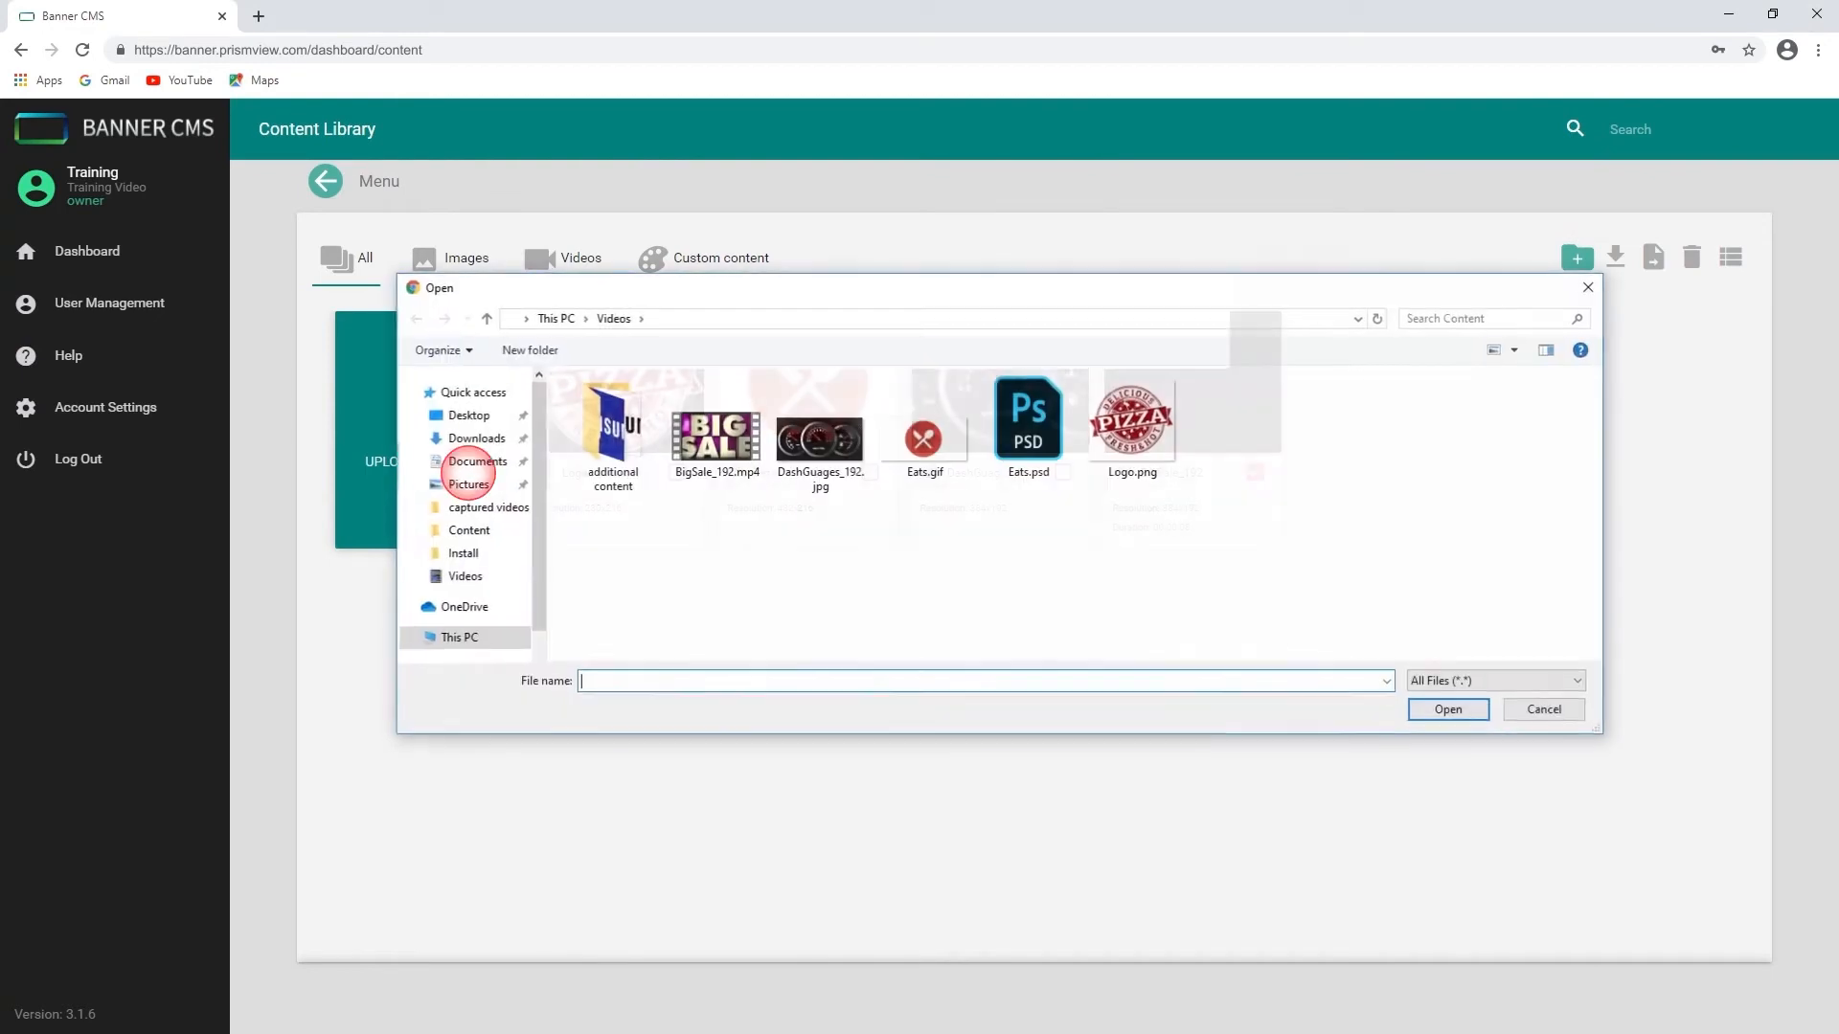
double_click(618, 442)
click(614, 410)
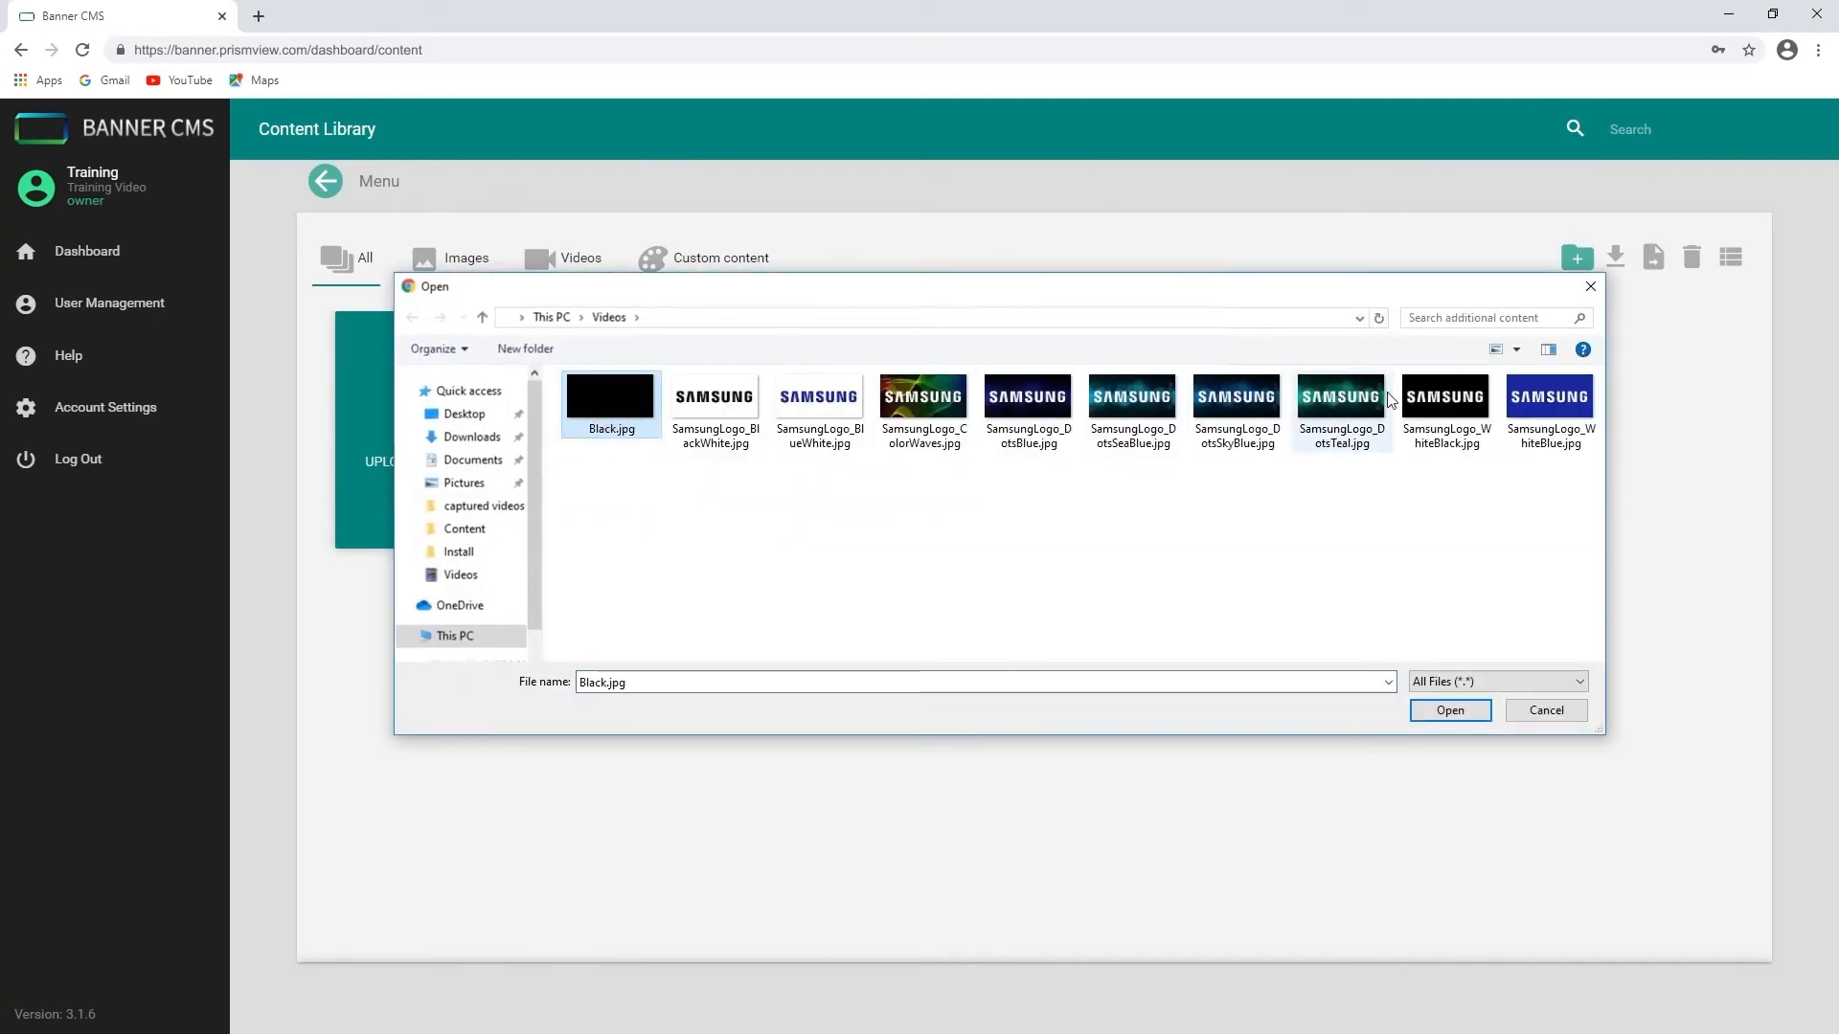
shift+click(1549, 407)
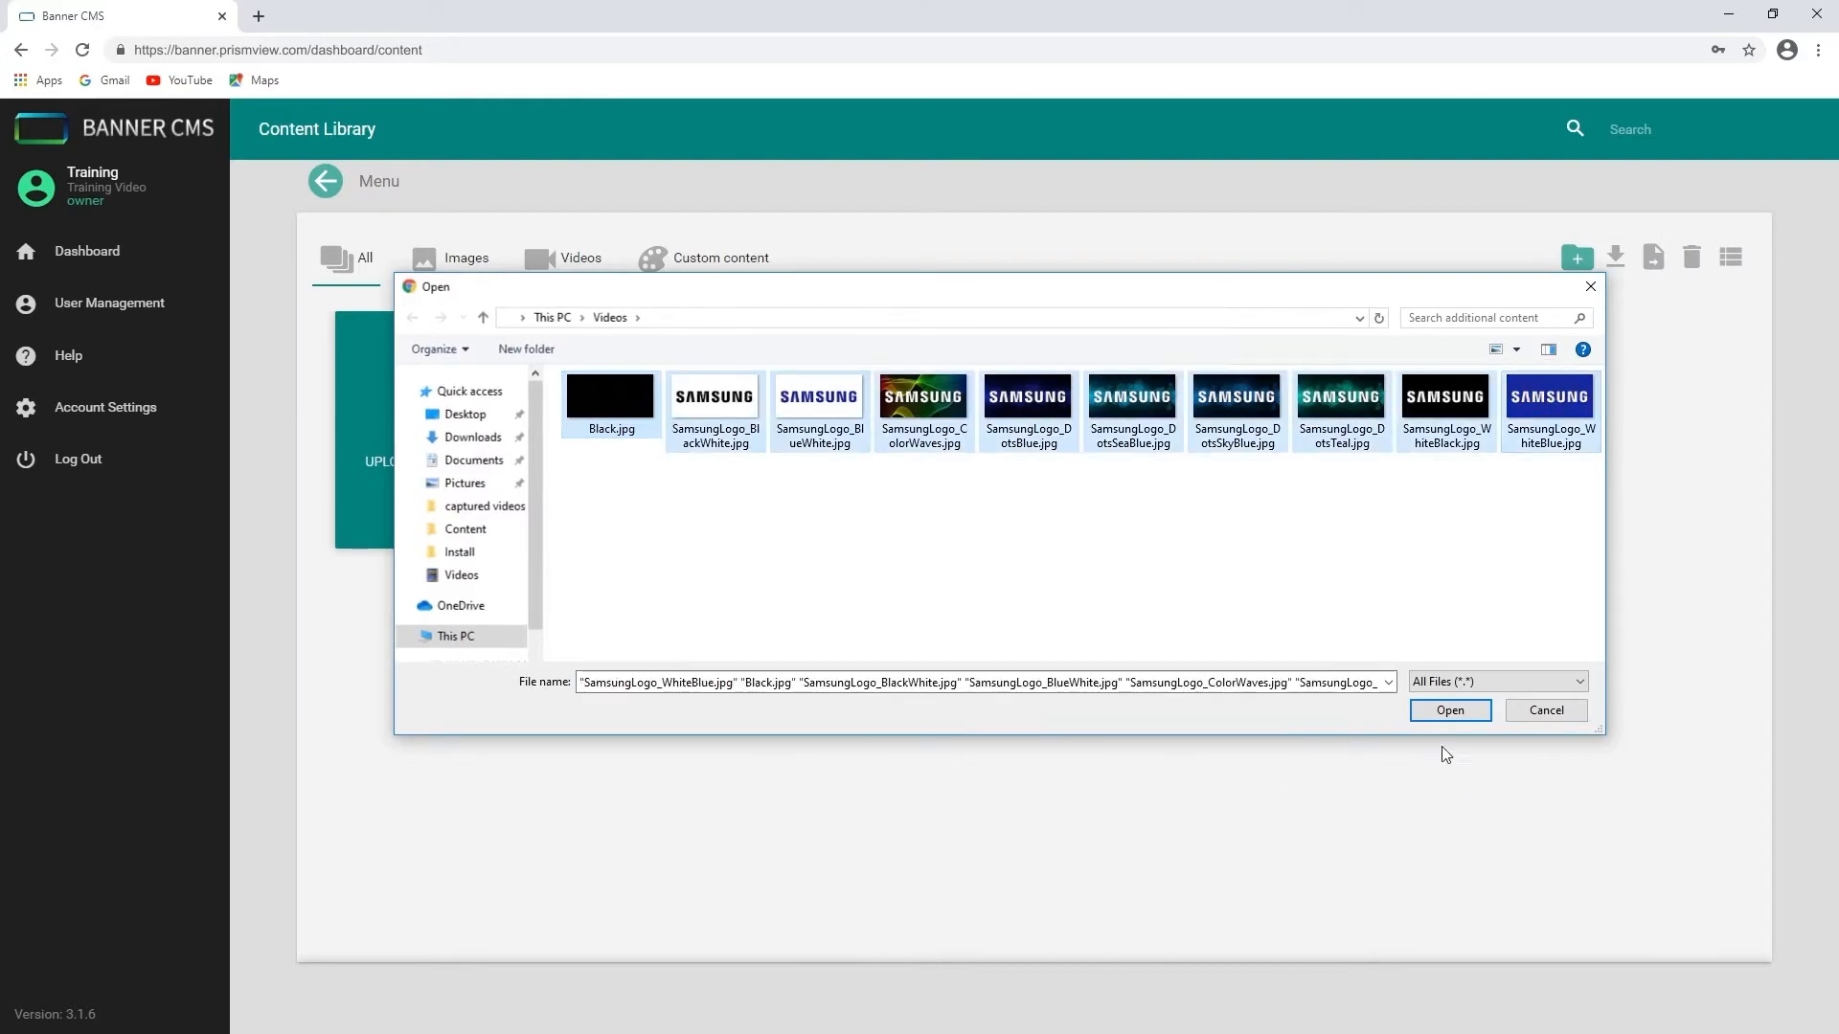
click(1450, 711)
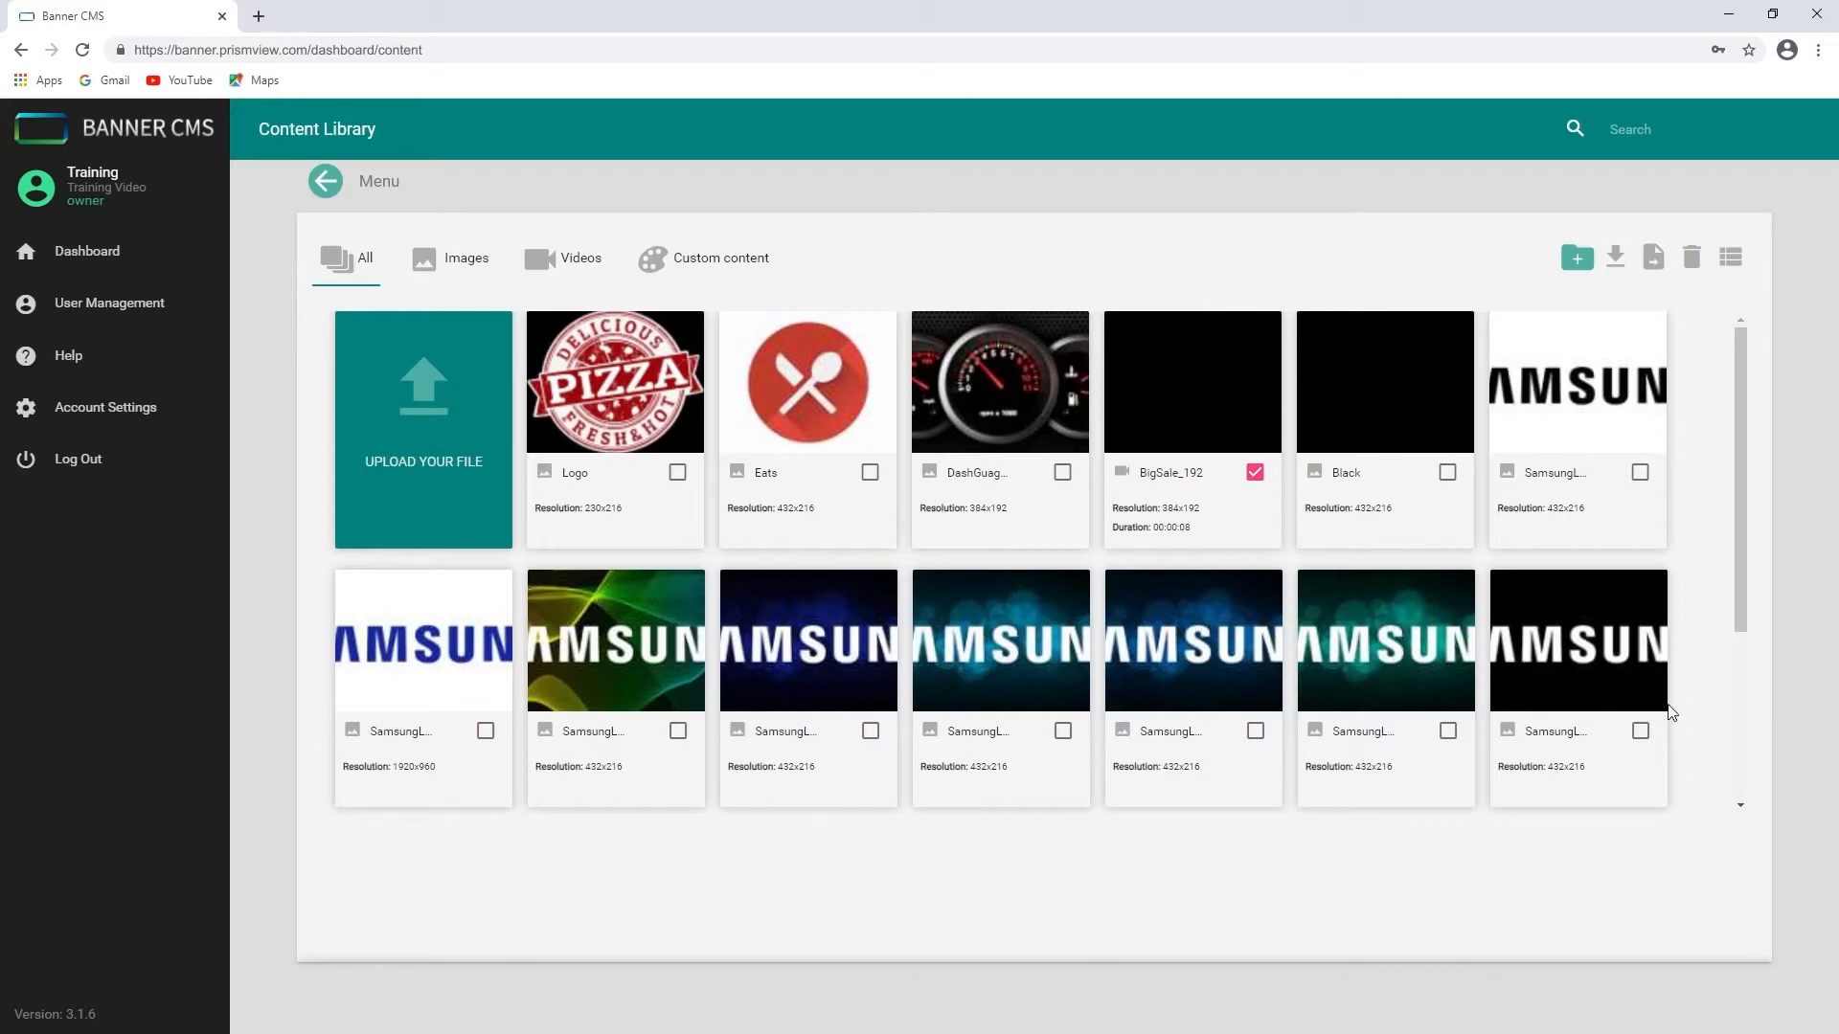
Deselect the BigSale_192 video and delete the Black image from the Content Library.
drag(1740, 609, 1711, 807)
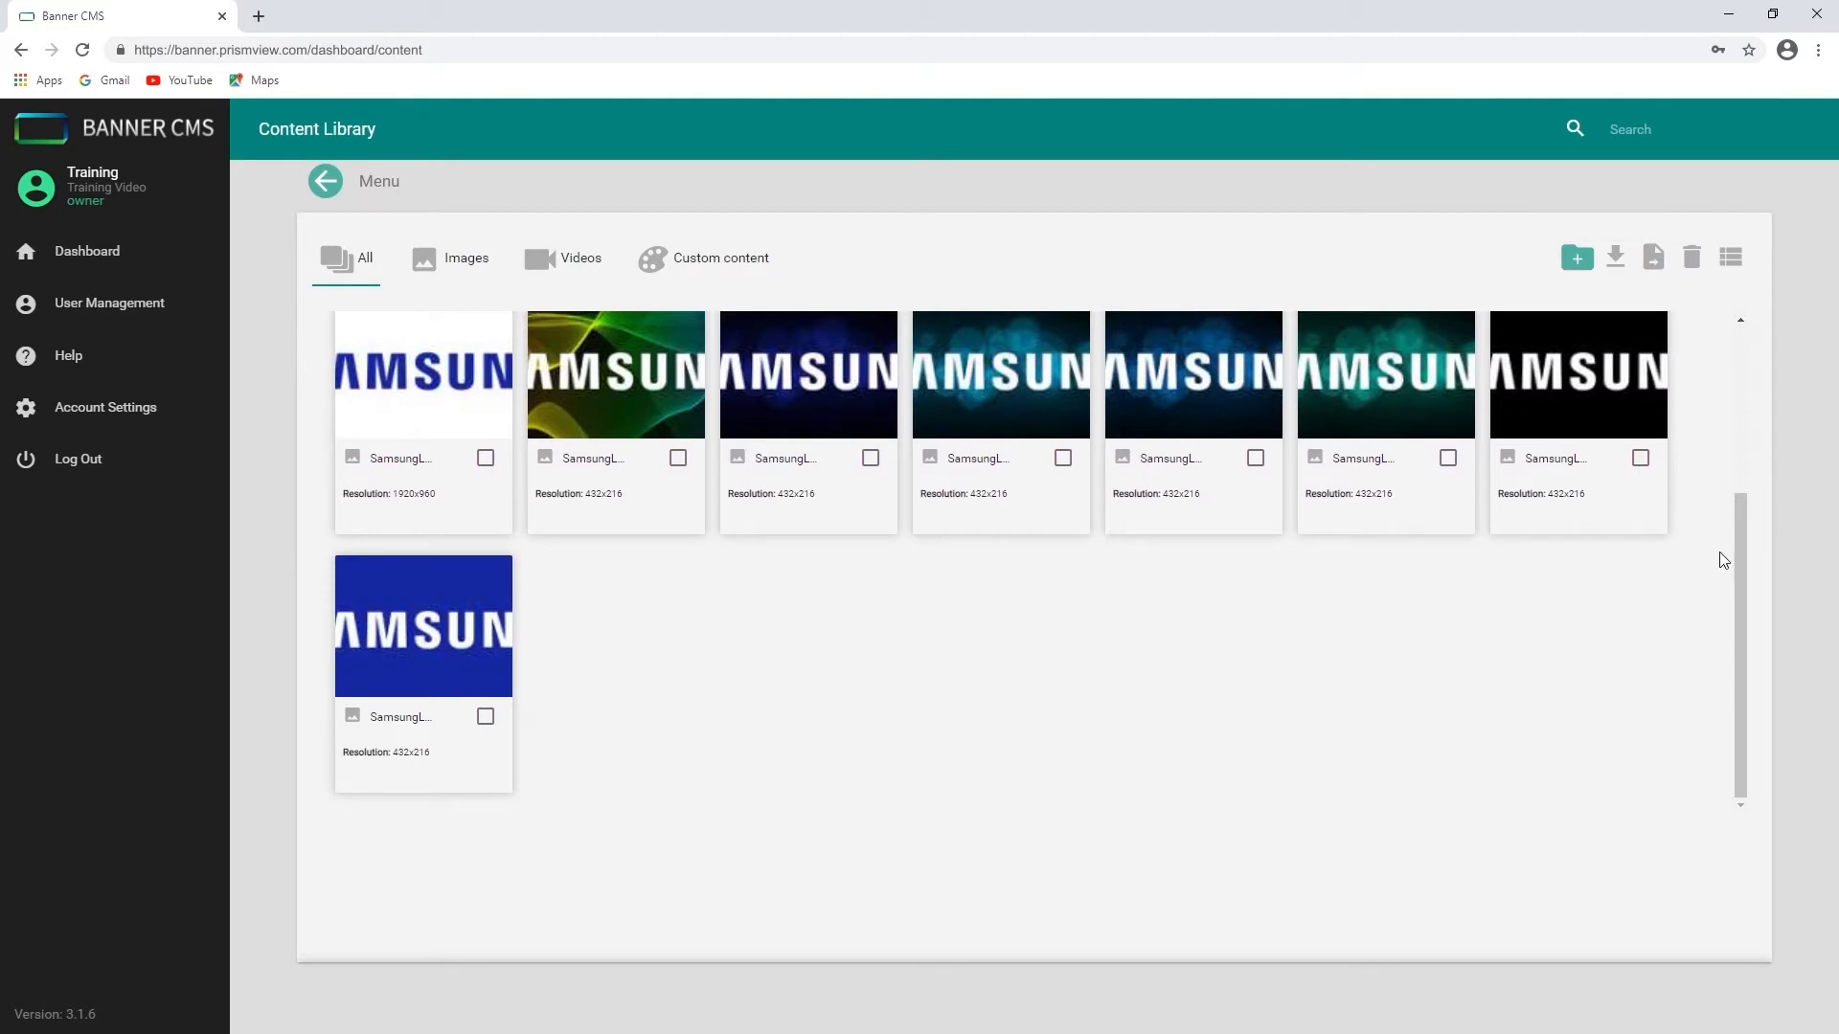
drag(1737, 555, 1772, 389)
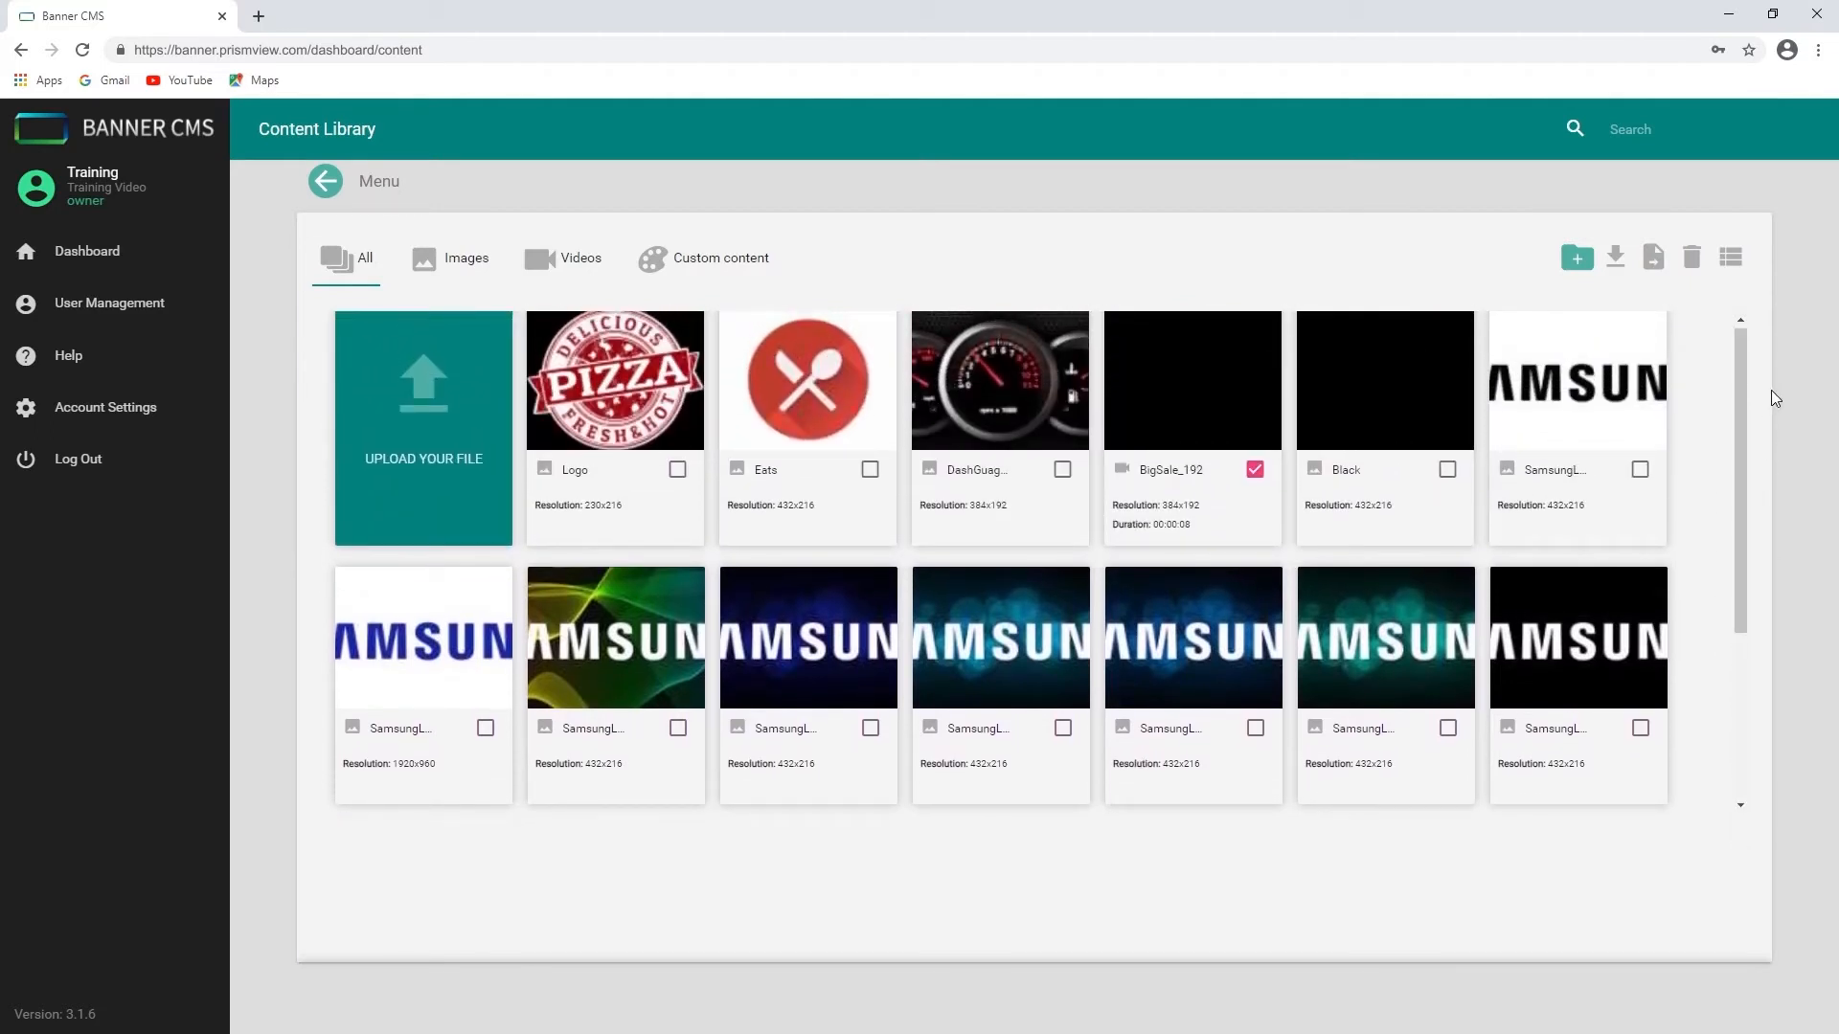
click(1254, 469)
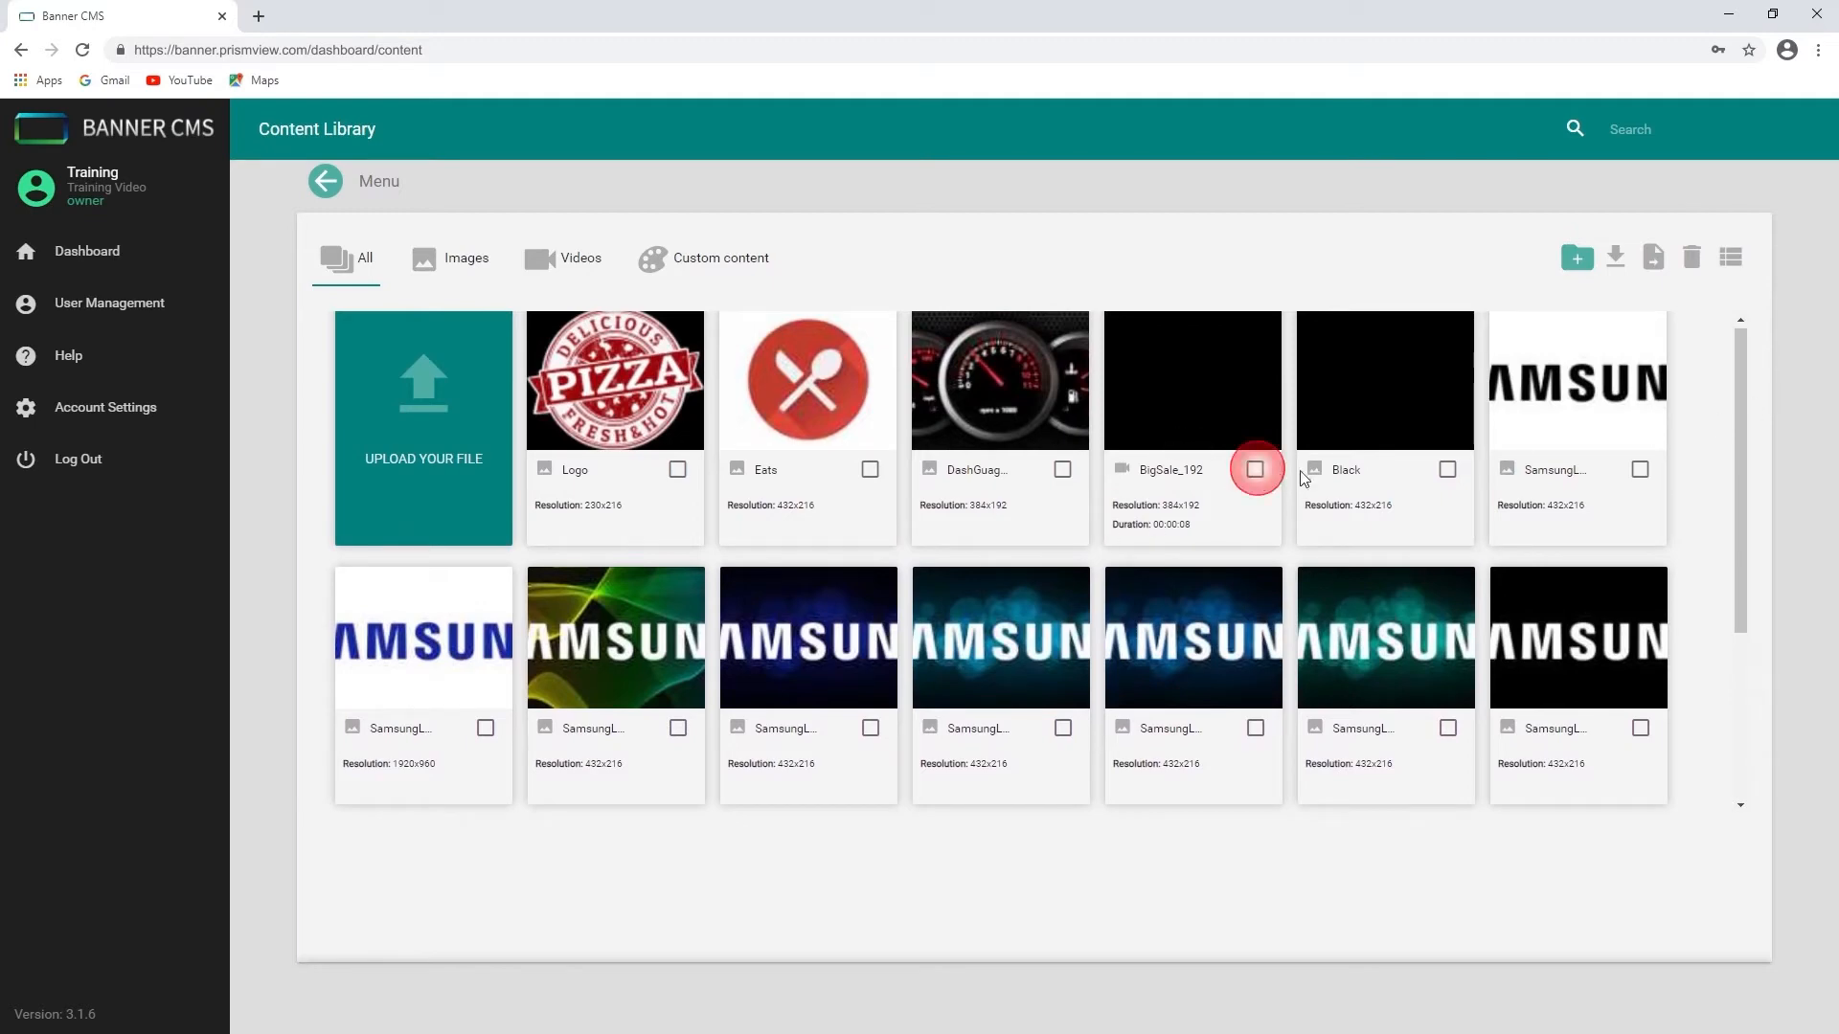
click(1444, 474)
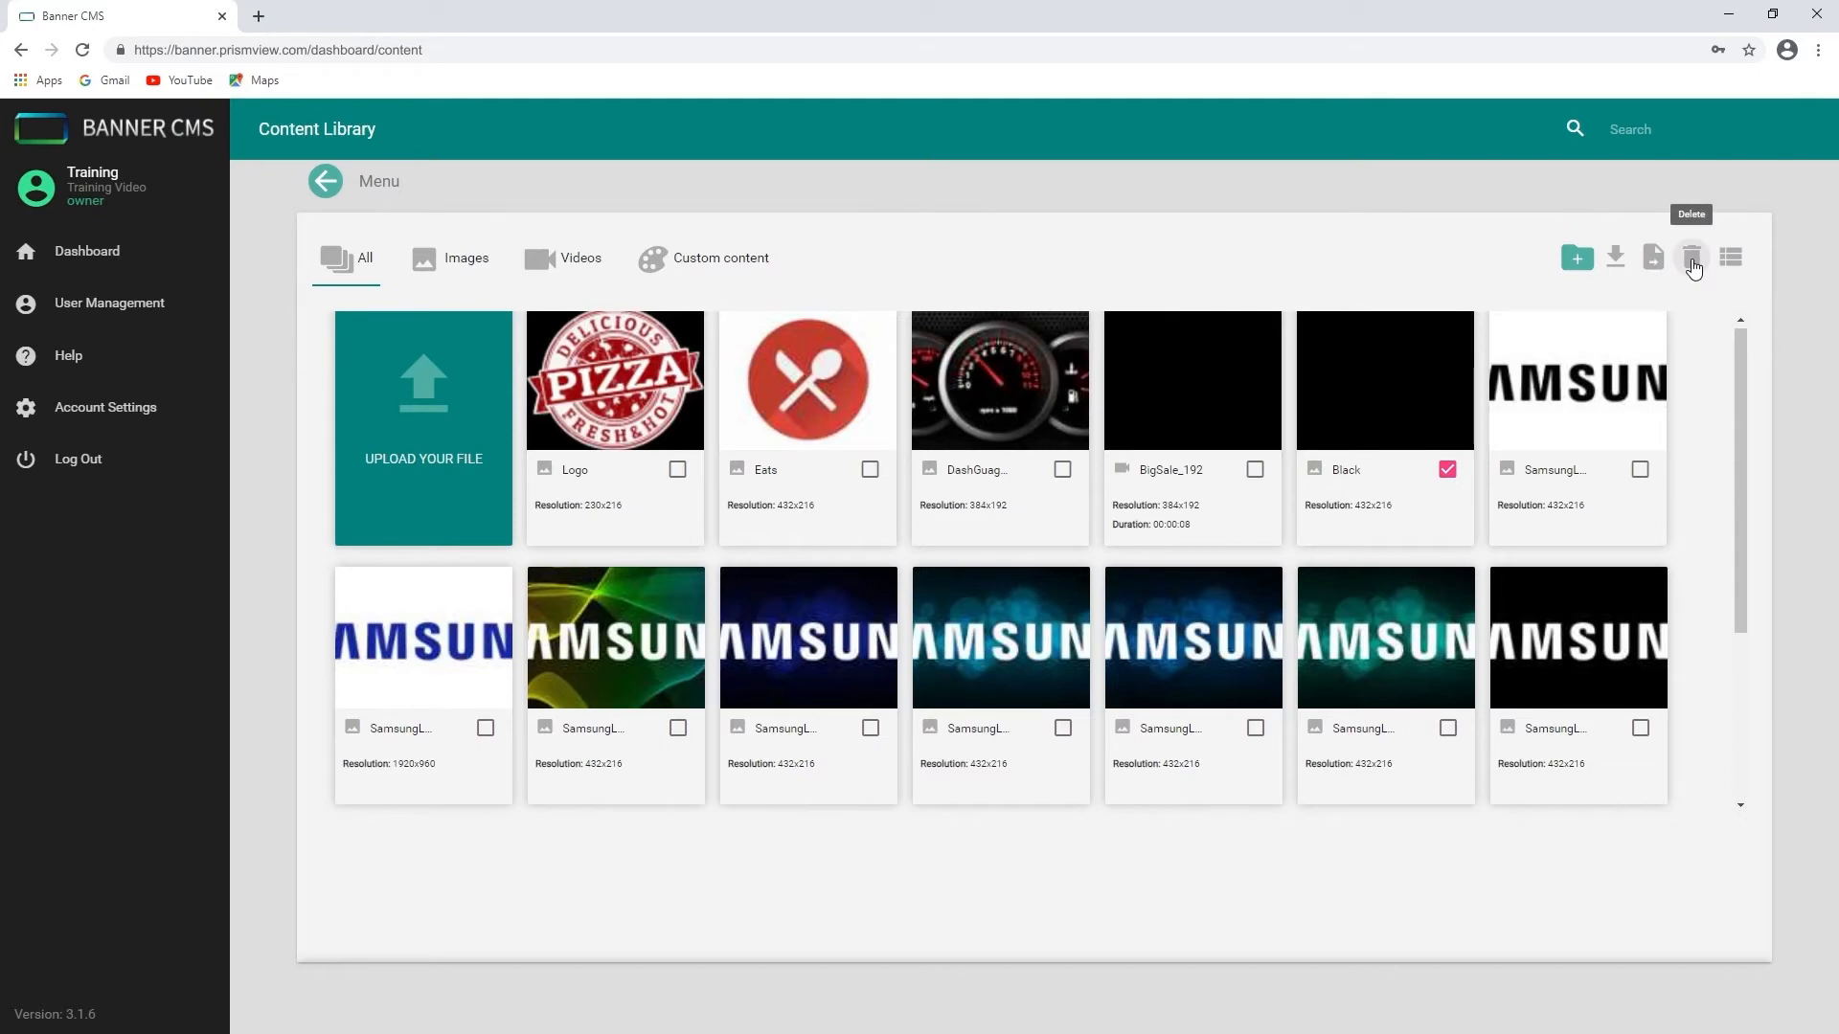
click(1692, 264)
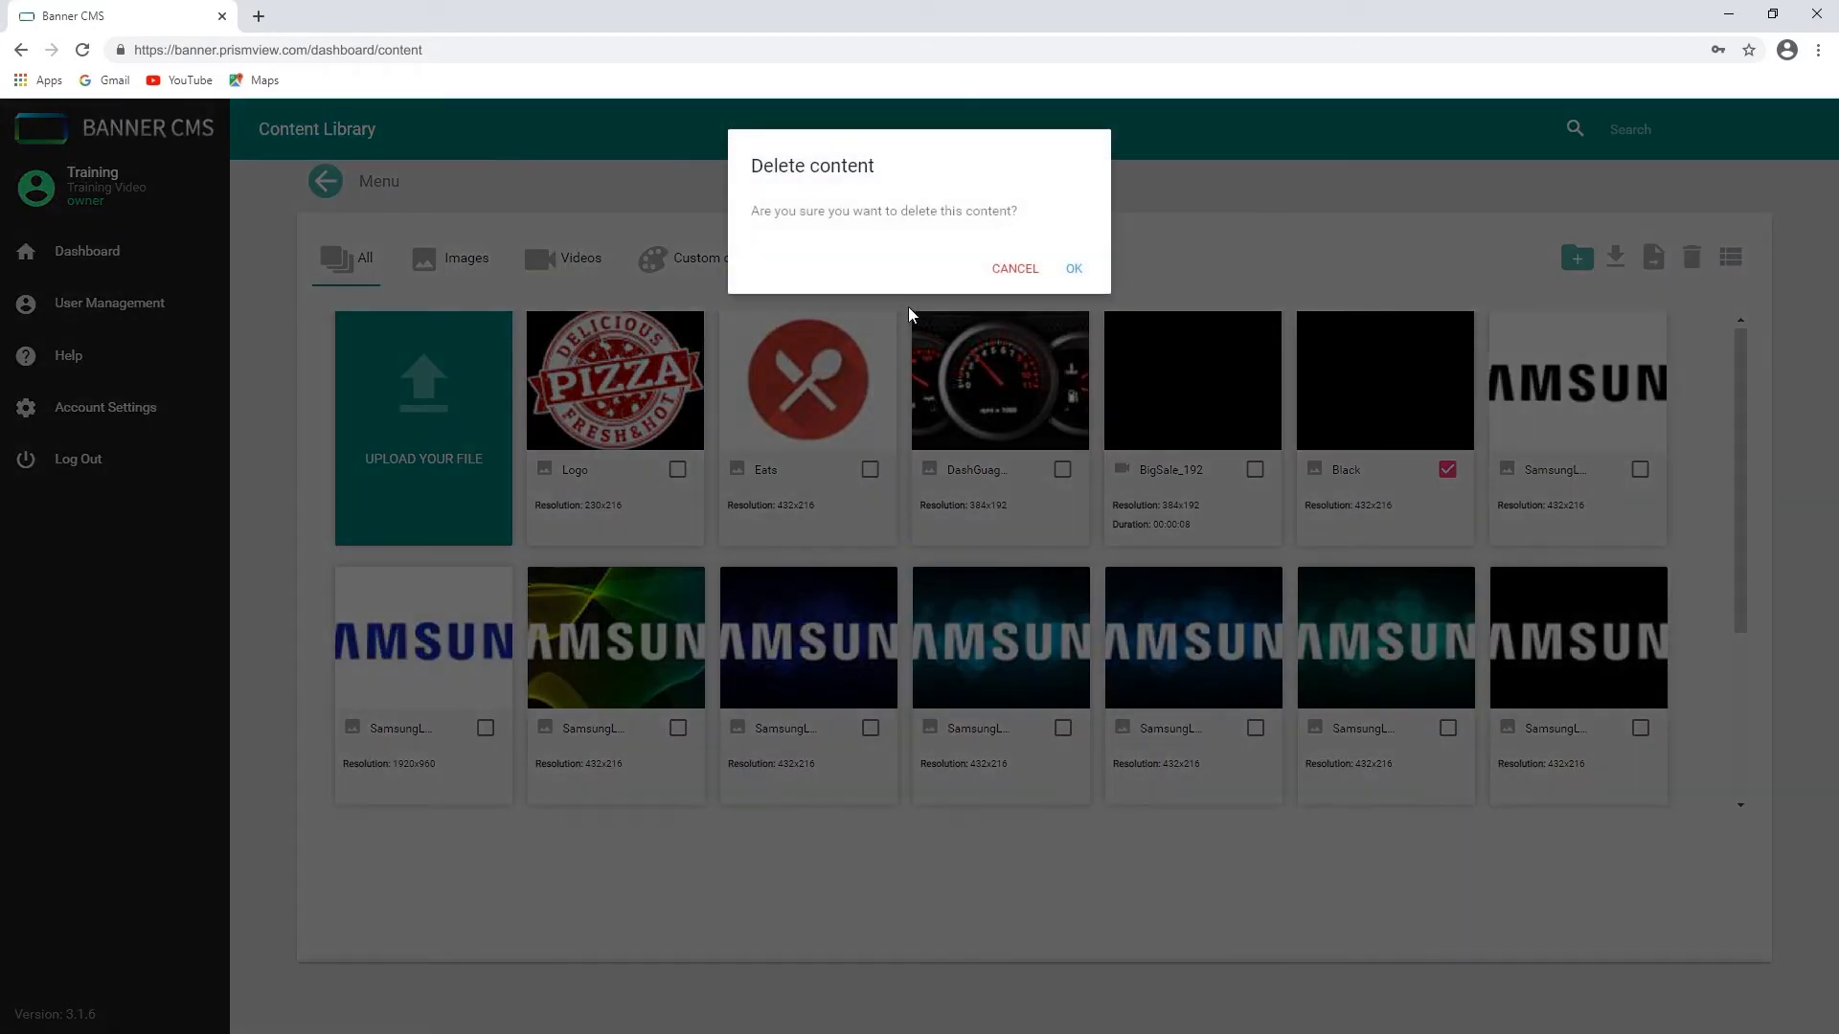
click(1071, 274)
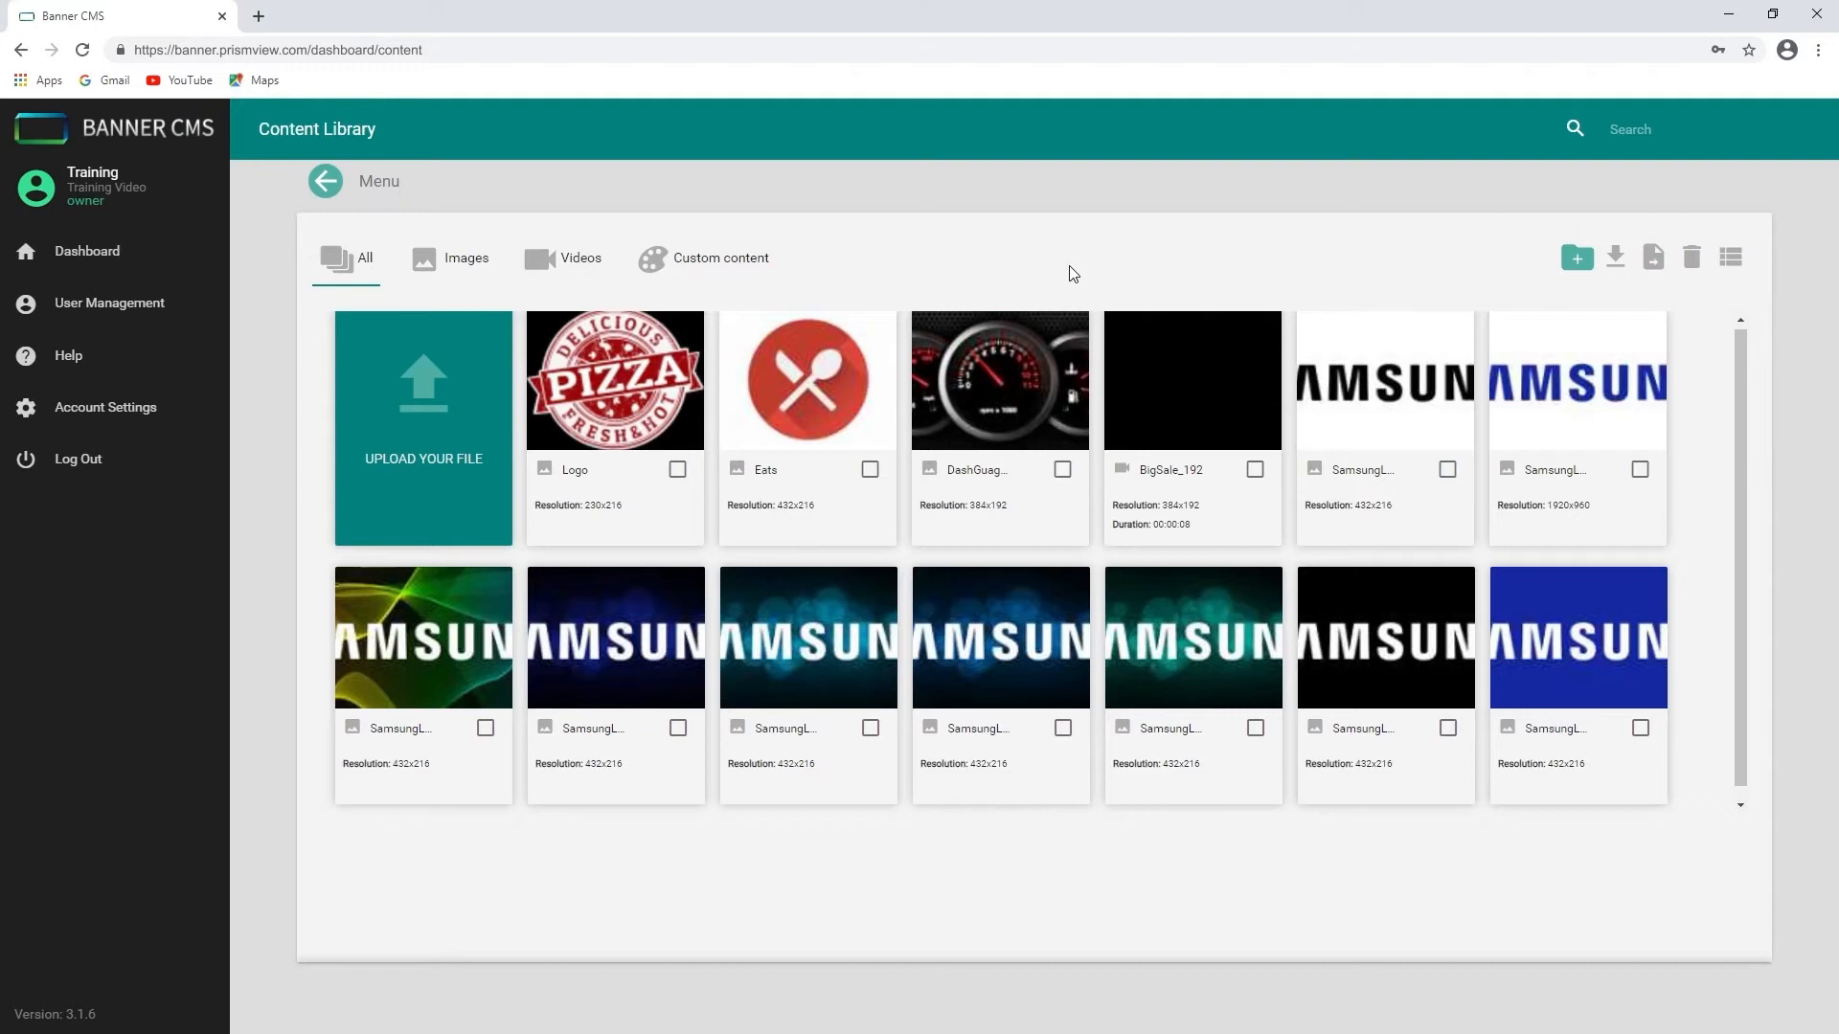
Filter the Content Library by images, videos and custom content in turn, then show all content again.
click(458, 267)
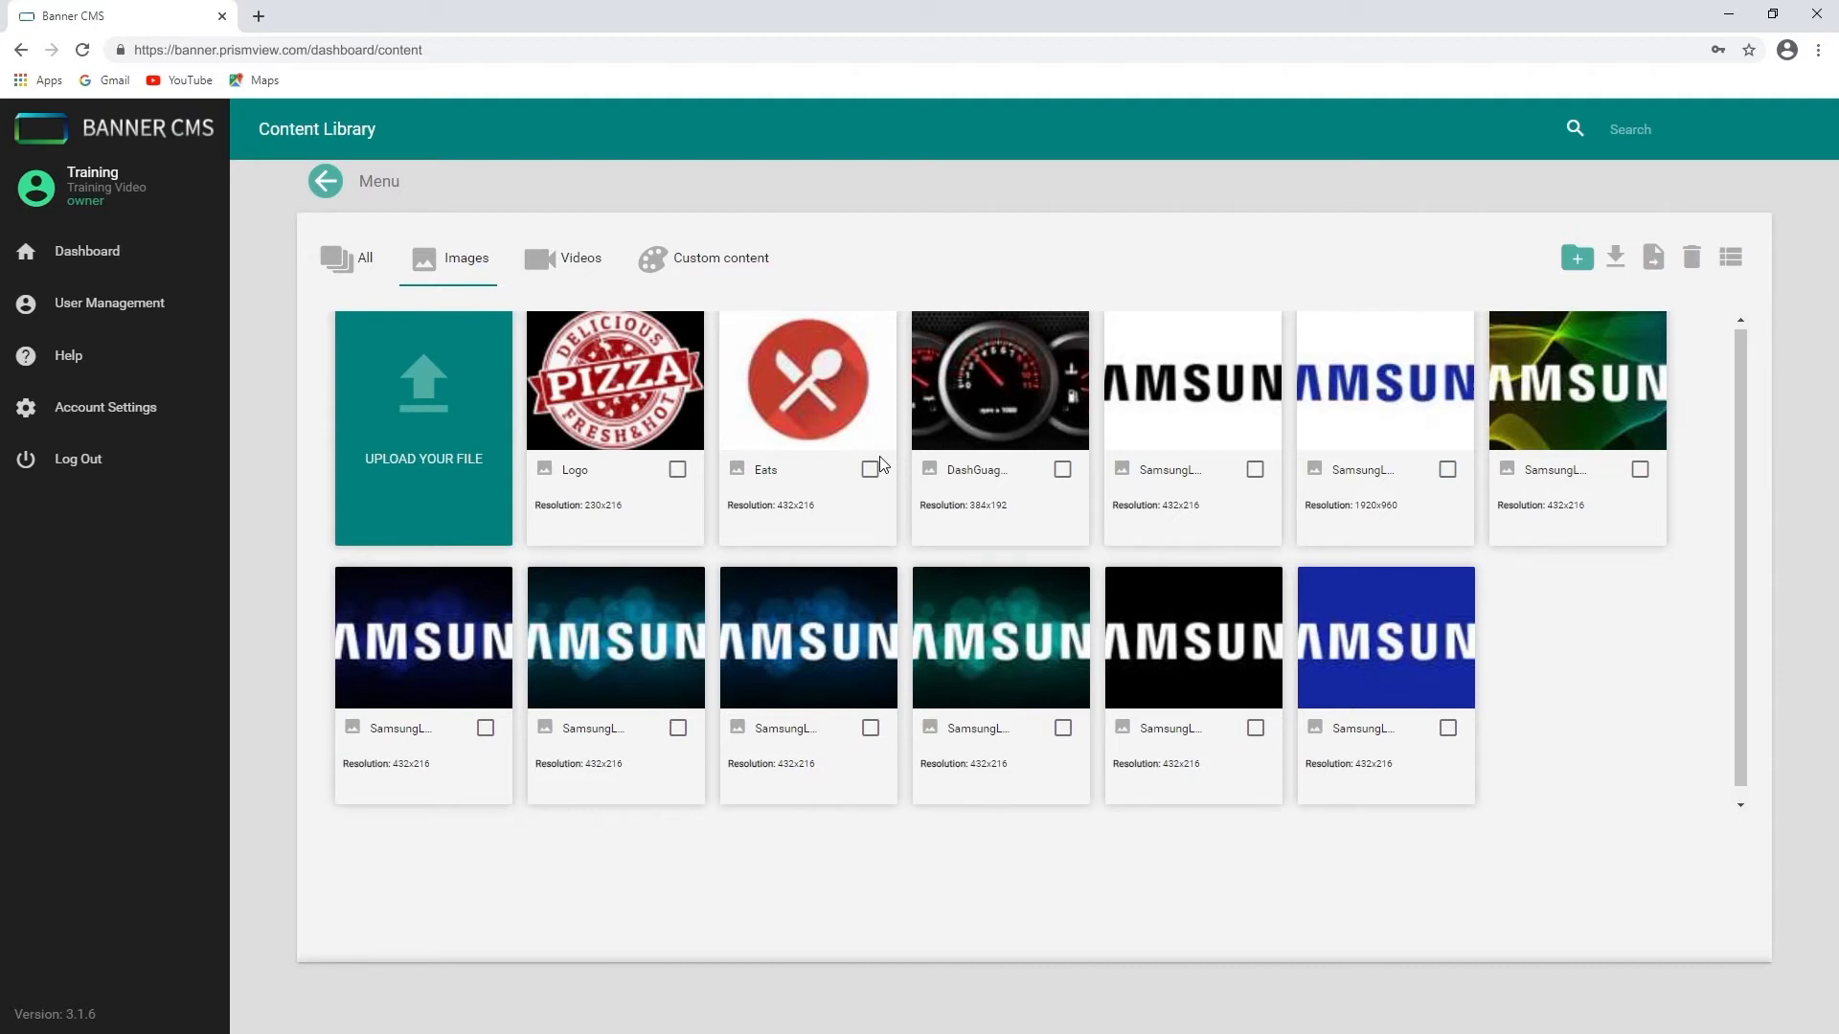
click(581, 262)
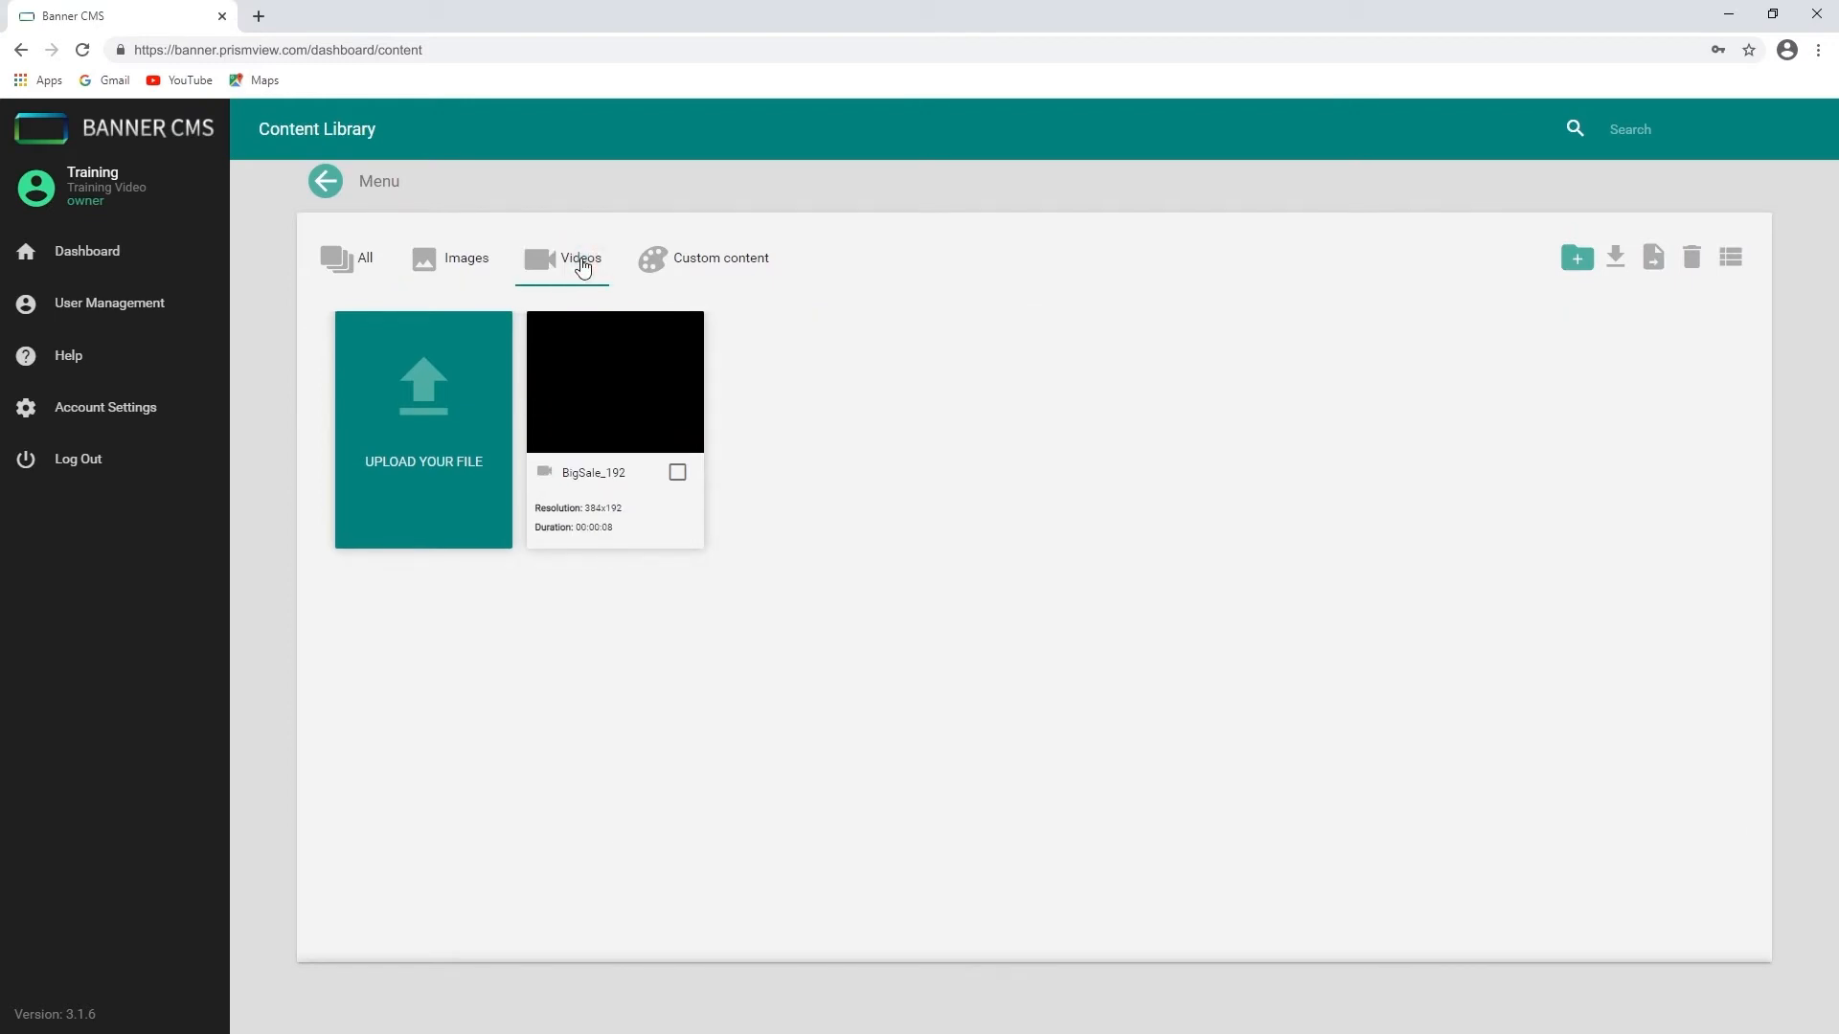
click(731, 269)
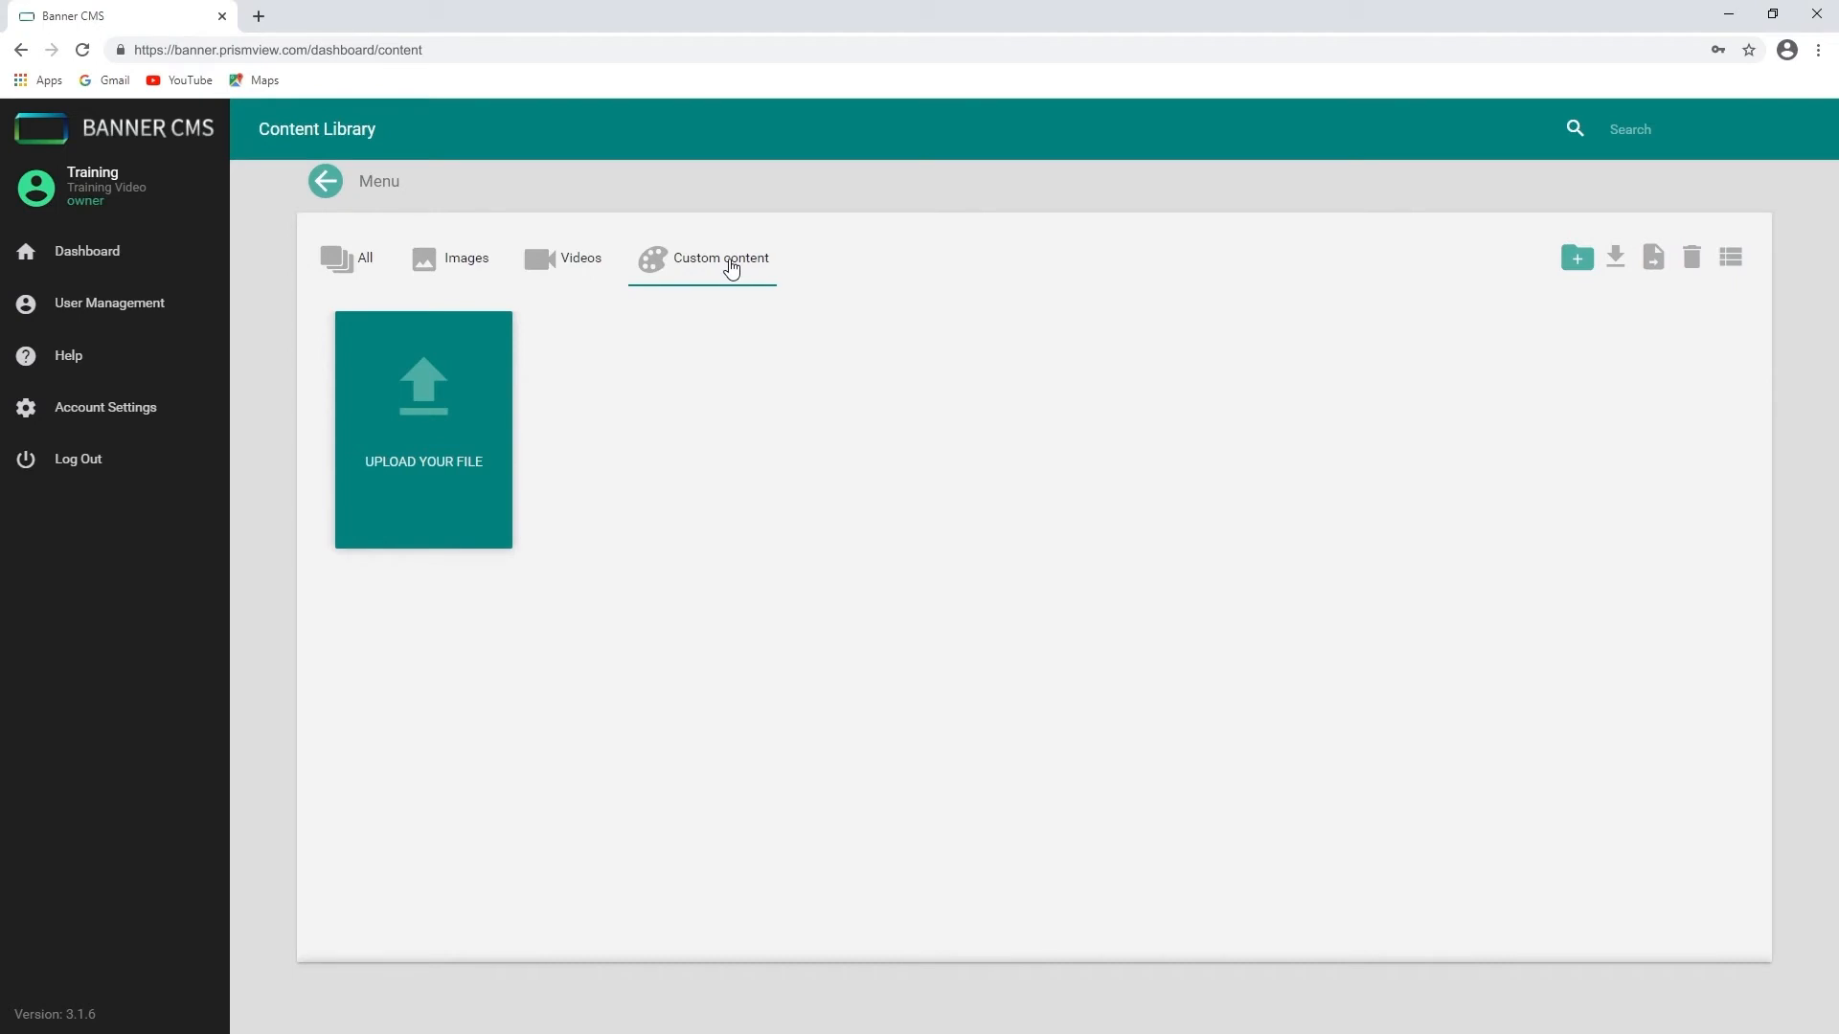
click(359, 257)
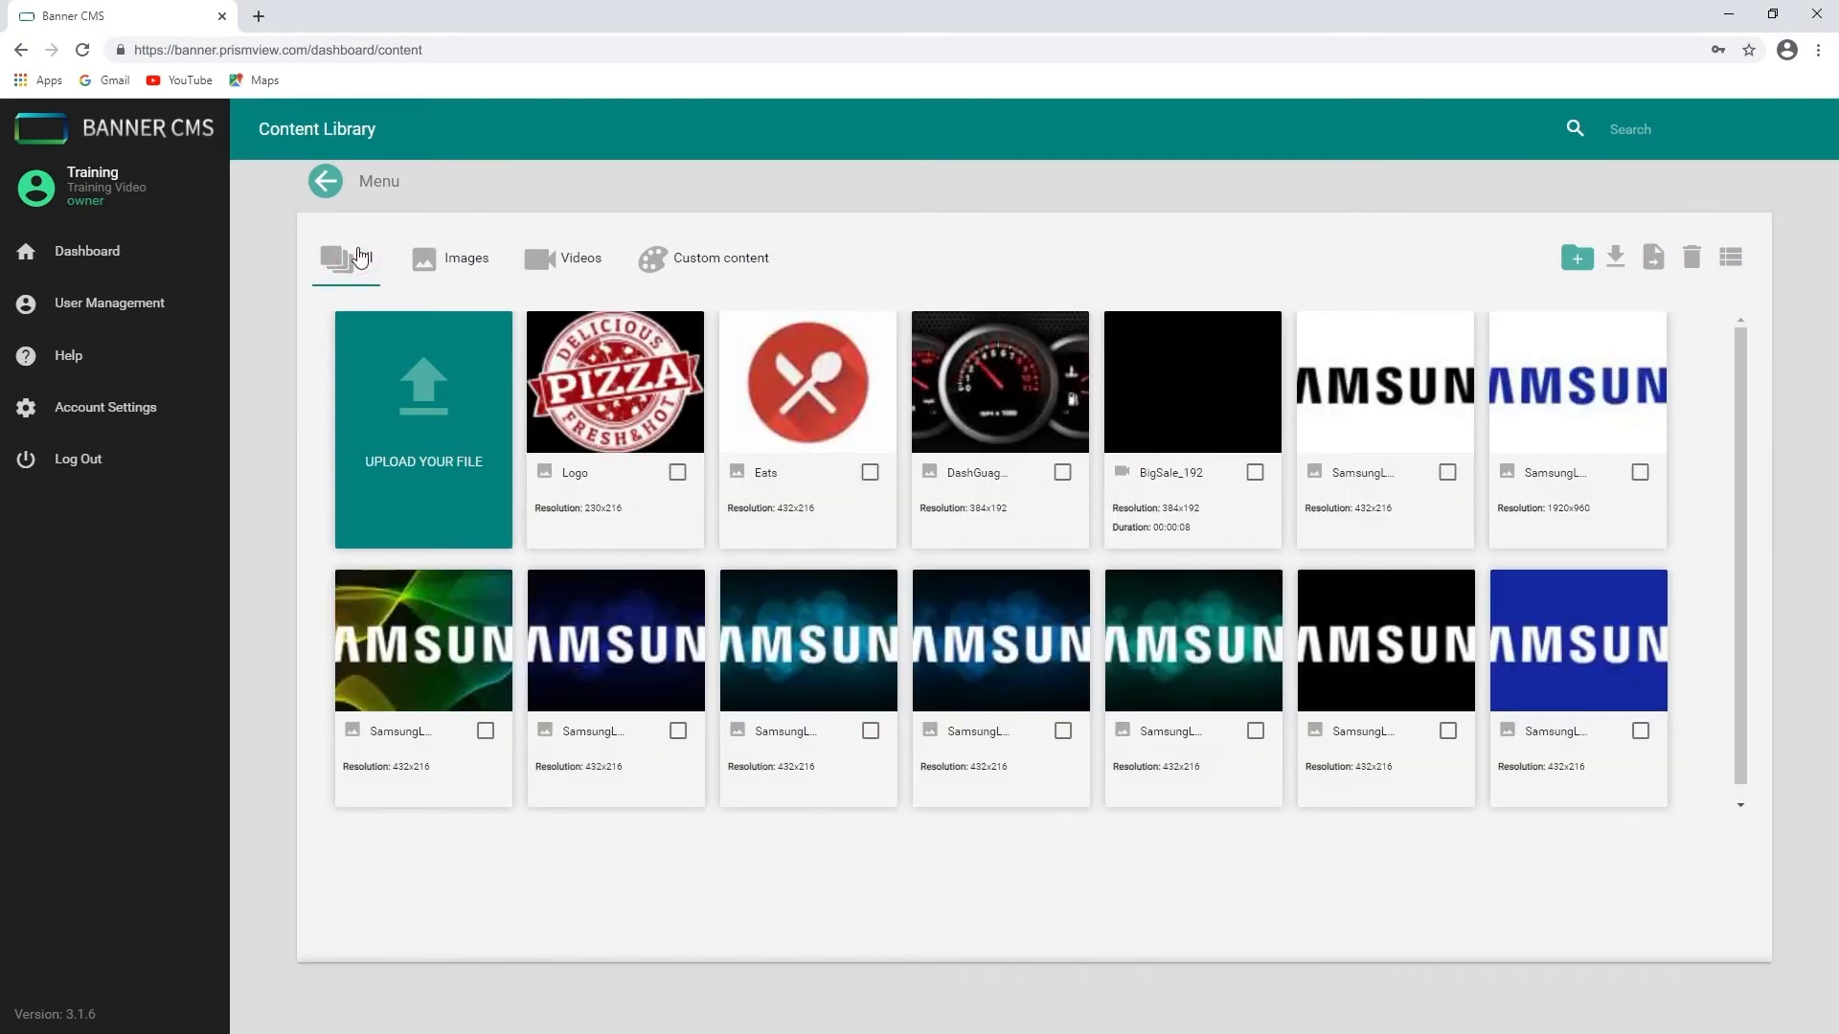
Add a folder to the Content Library and name it "Logos".
click(1576, 260)
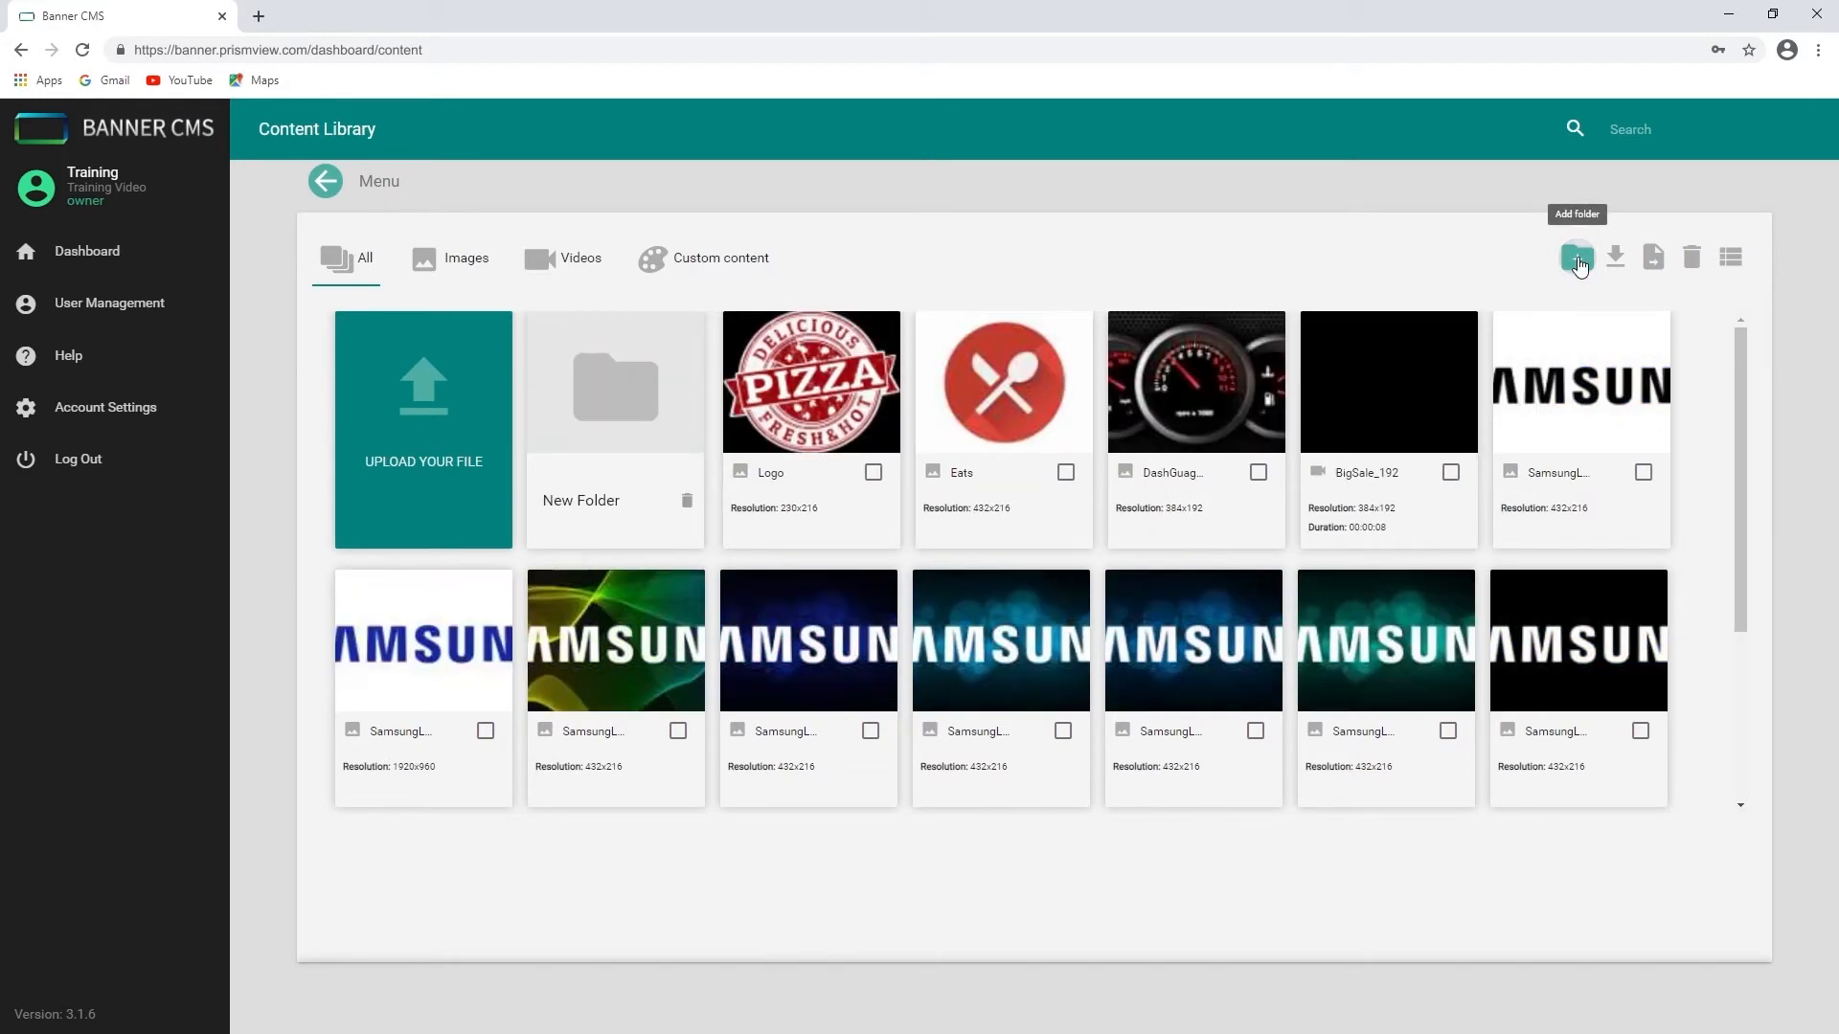
click(602, 508)
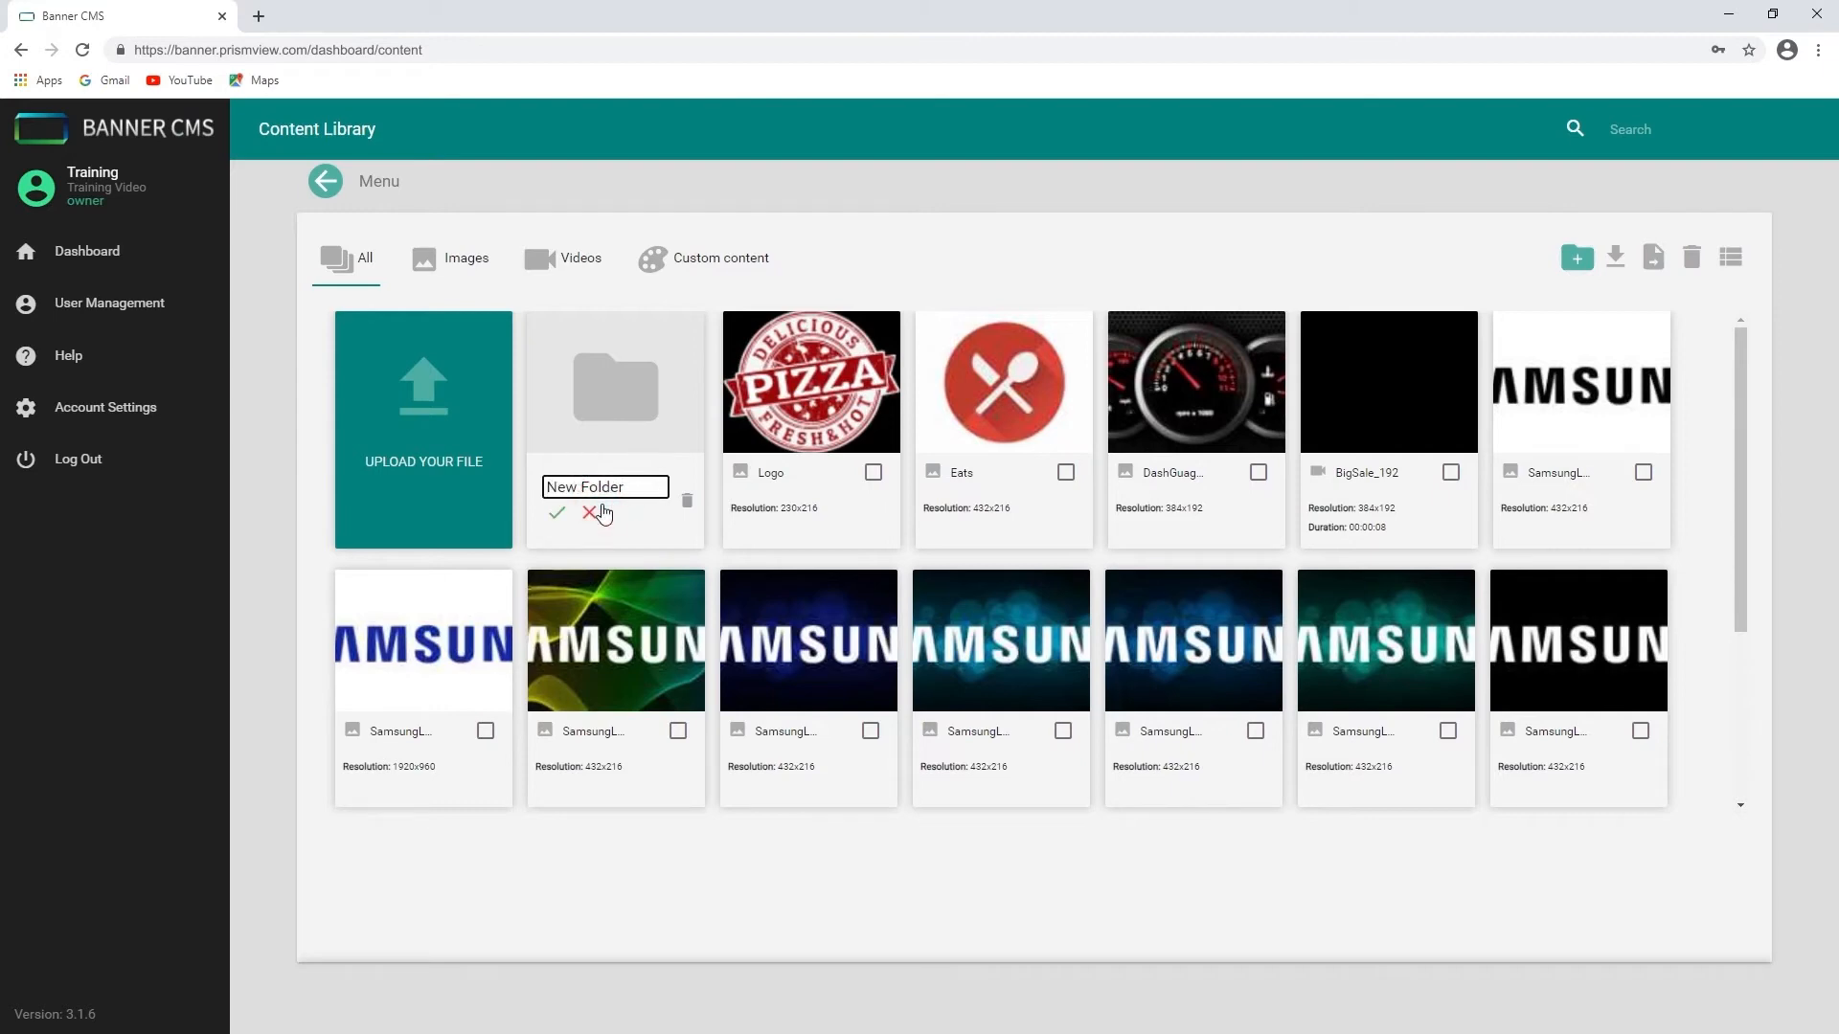
key(BackSpace)
key(BackSpace)
key(BackSpace)
key(BackSpace)
key(BackSpace)
key(BackSpace)
key(BackSpace)
key(BackSpace)
key(BackSpace)
key(BackSpace)
text(Logos)
click(556, 512)
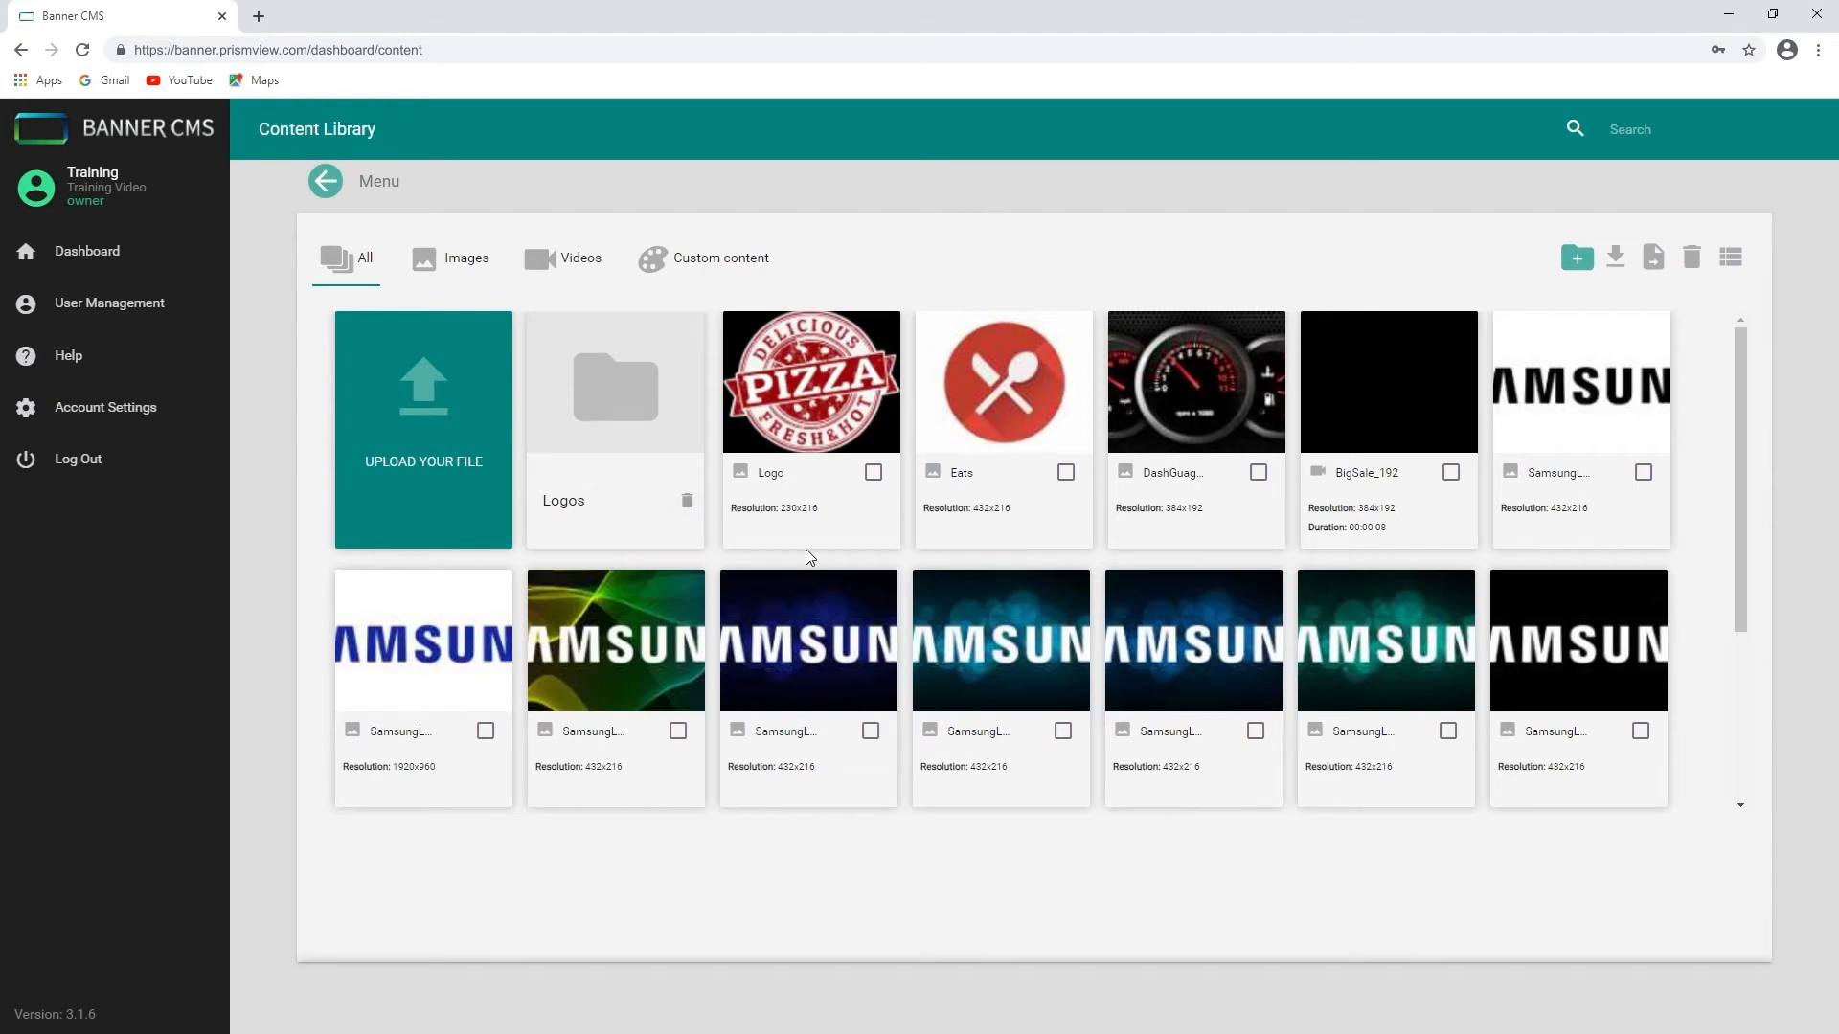
Move all nine Samsung logo images from the Content Library into the Logos folder.
click(1644, 474)
click(1640, 731)
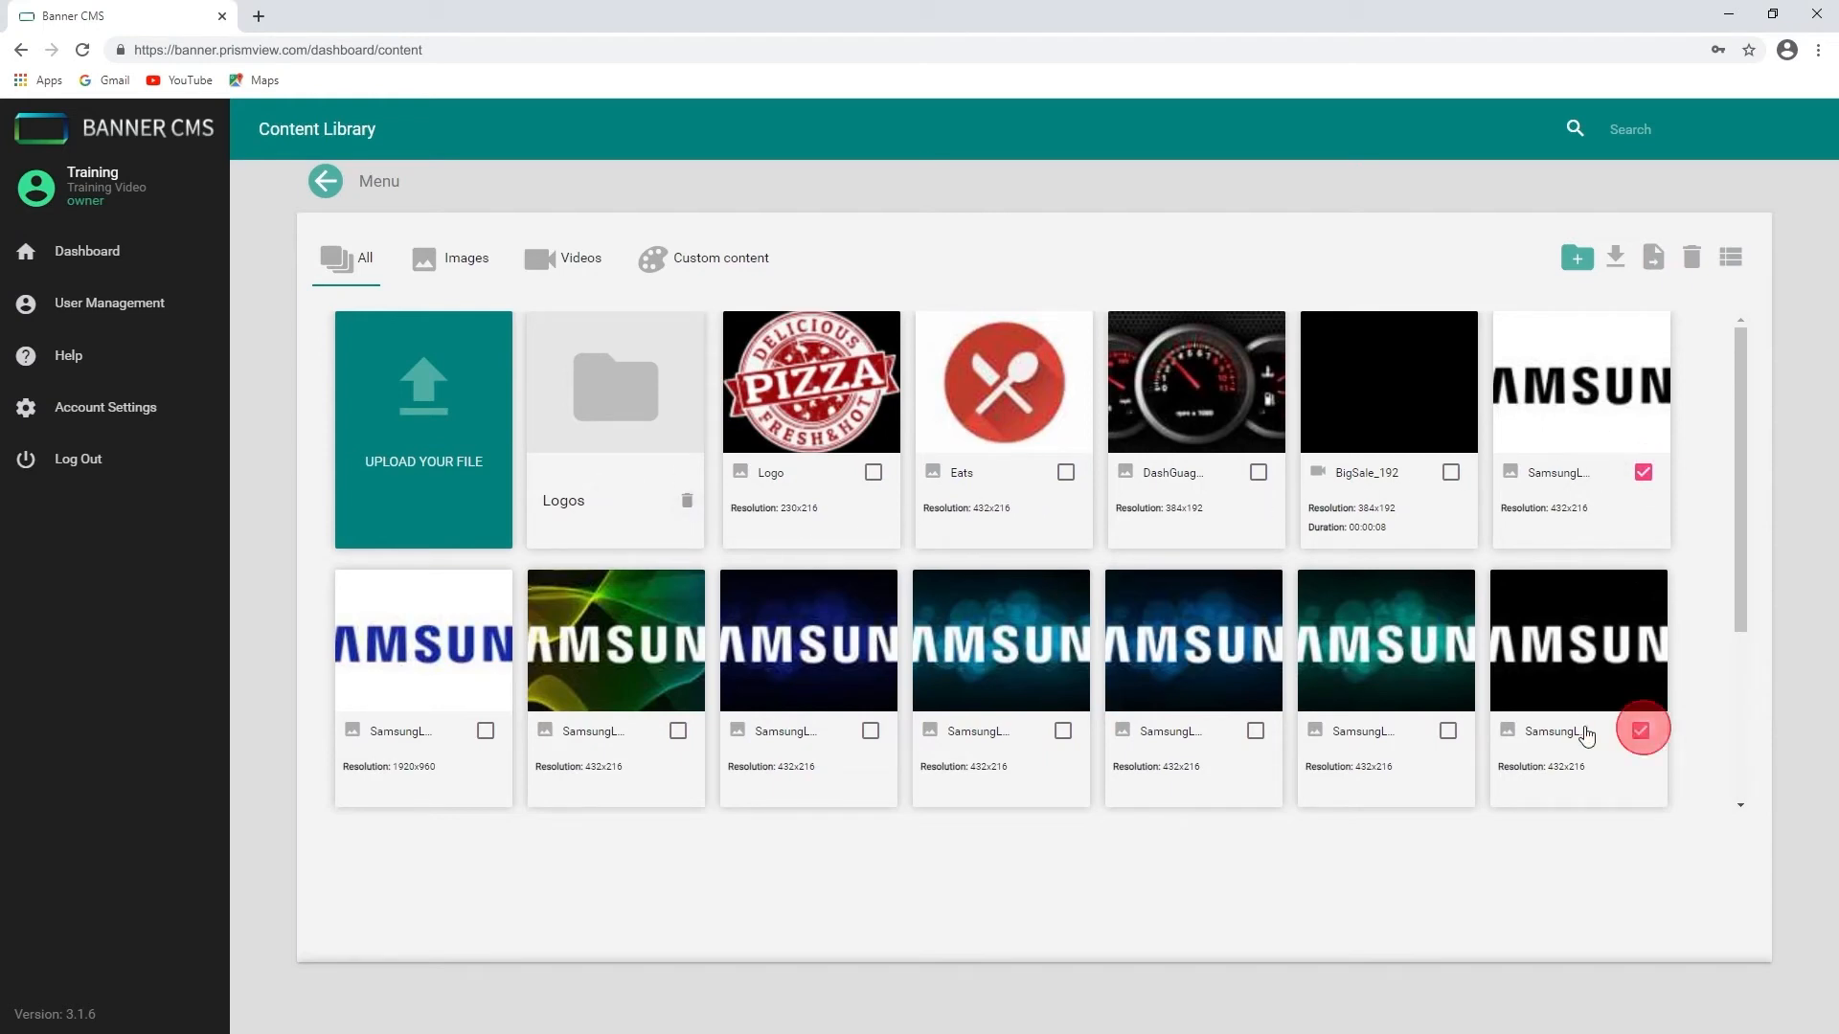
click(1448, 732)
click(1256, 732)
click(1063, 732)
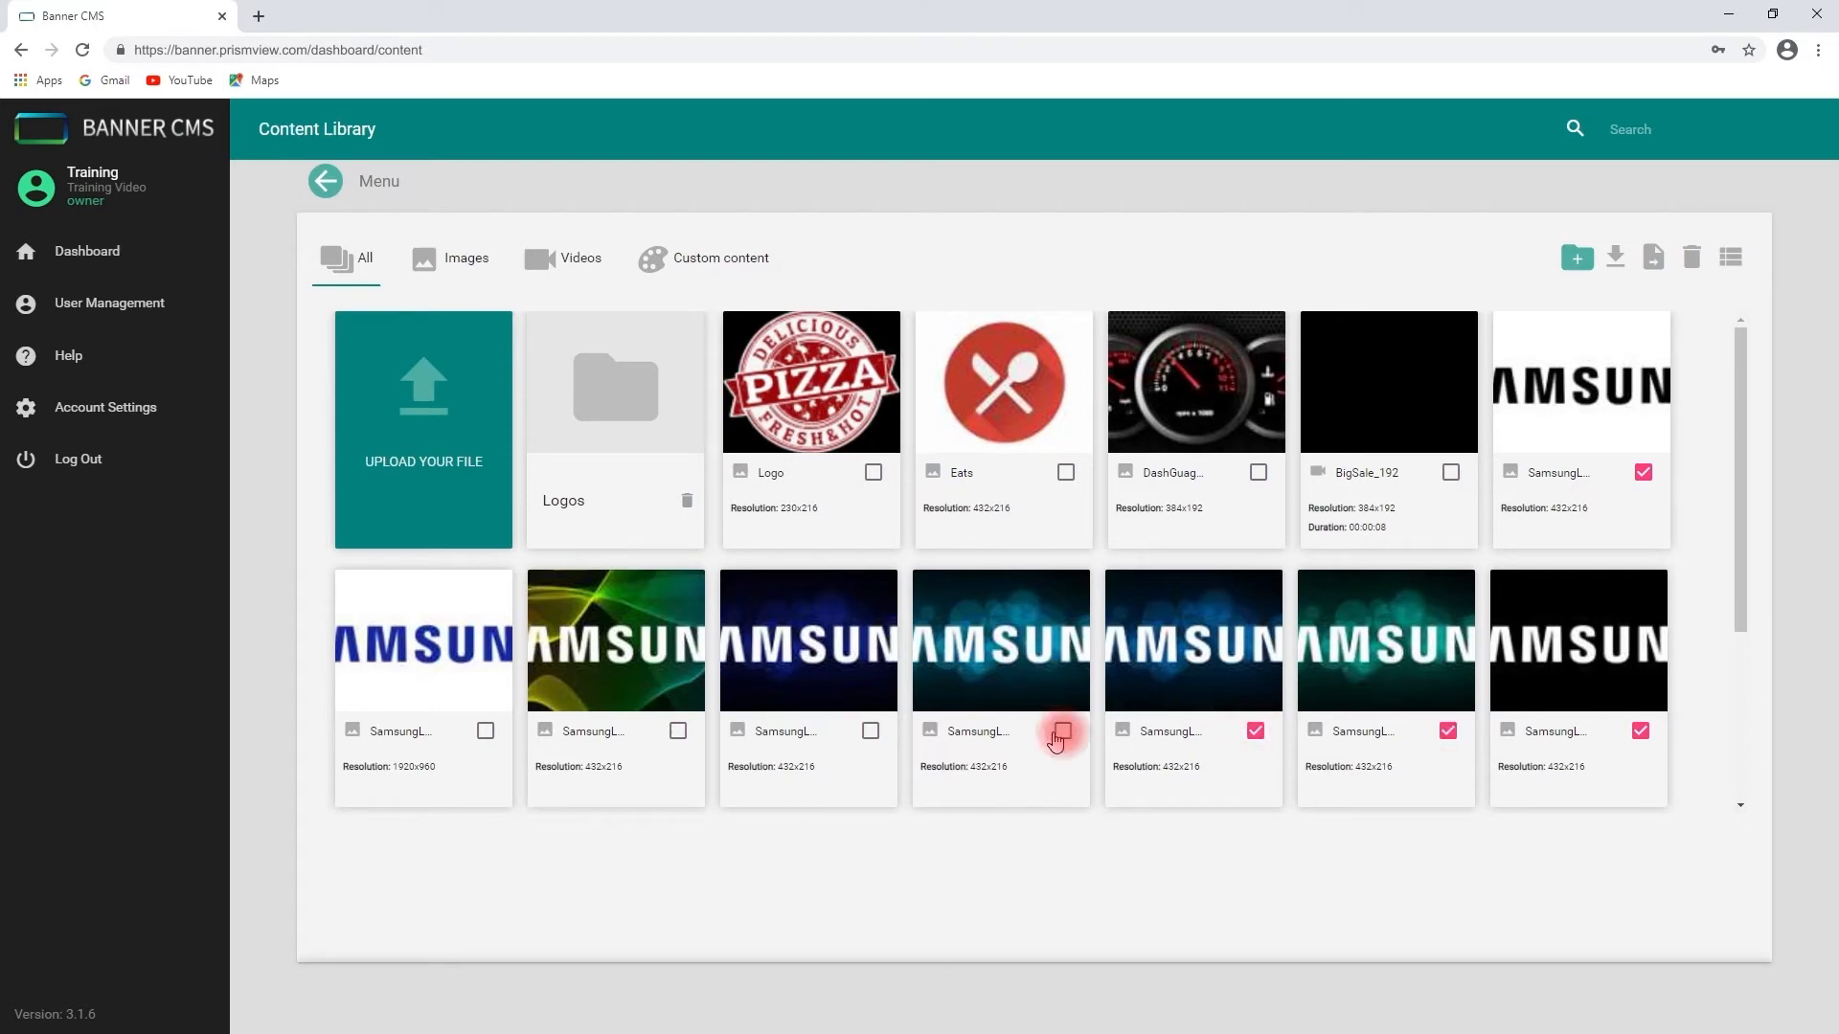
click(870, 731)
click(678, 731)
click(485, 733)
scroll(808, 709, down, 3)
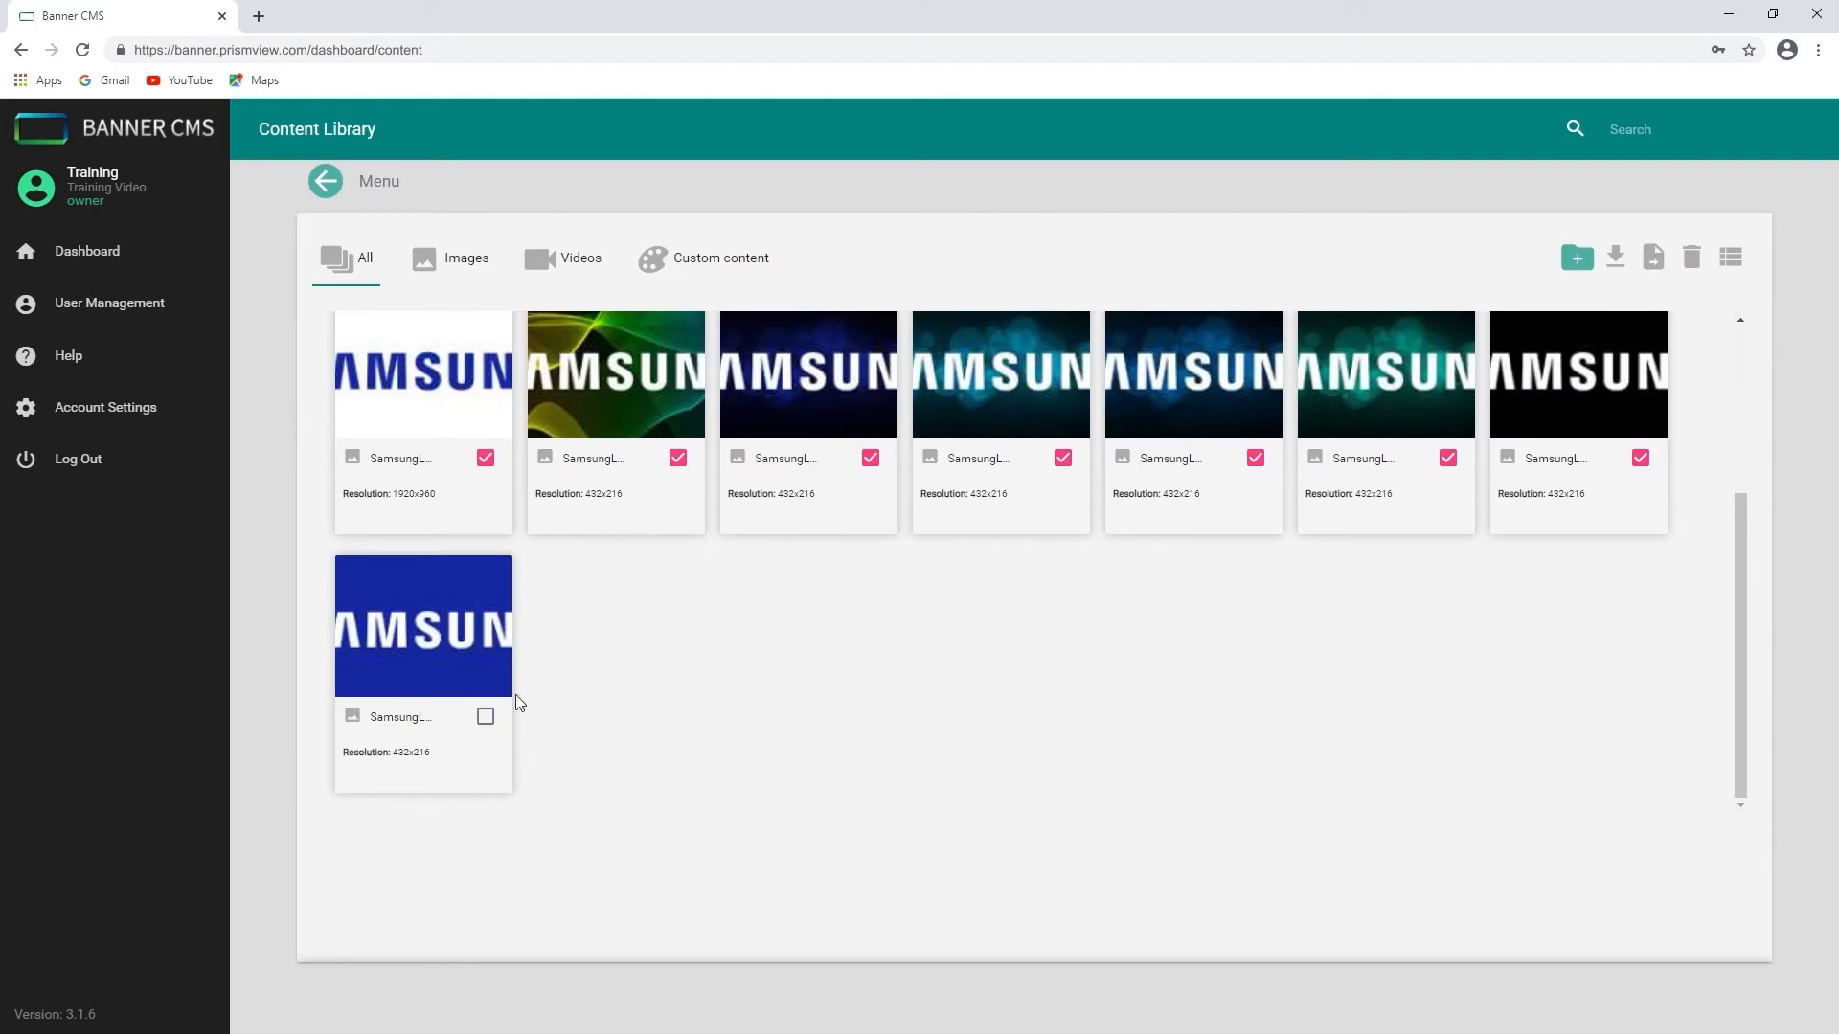
click(486, 716)
scroll(771, 668, up, 3)
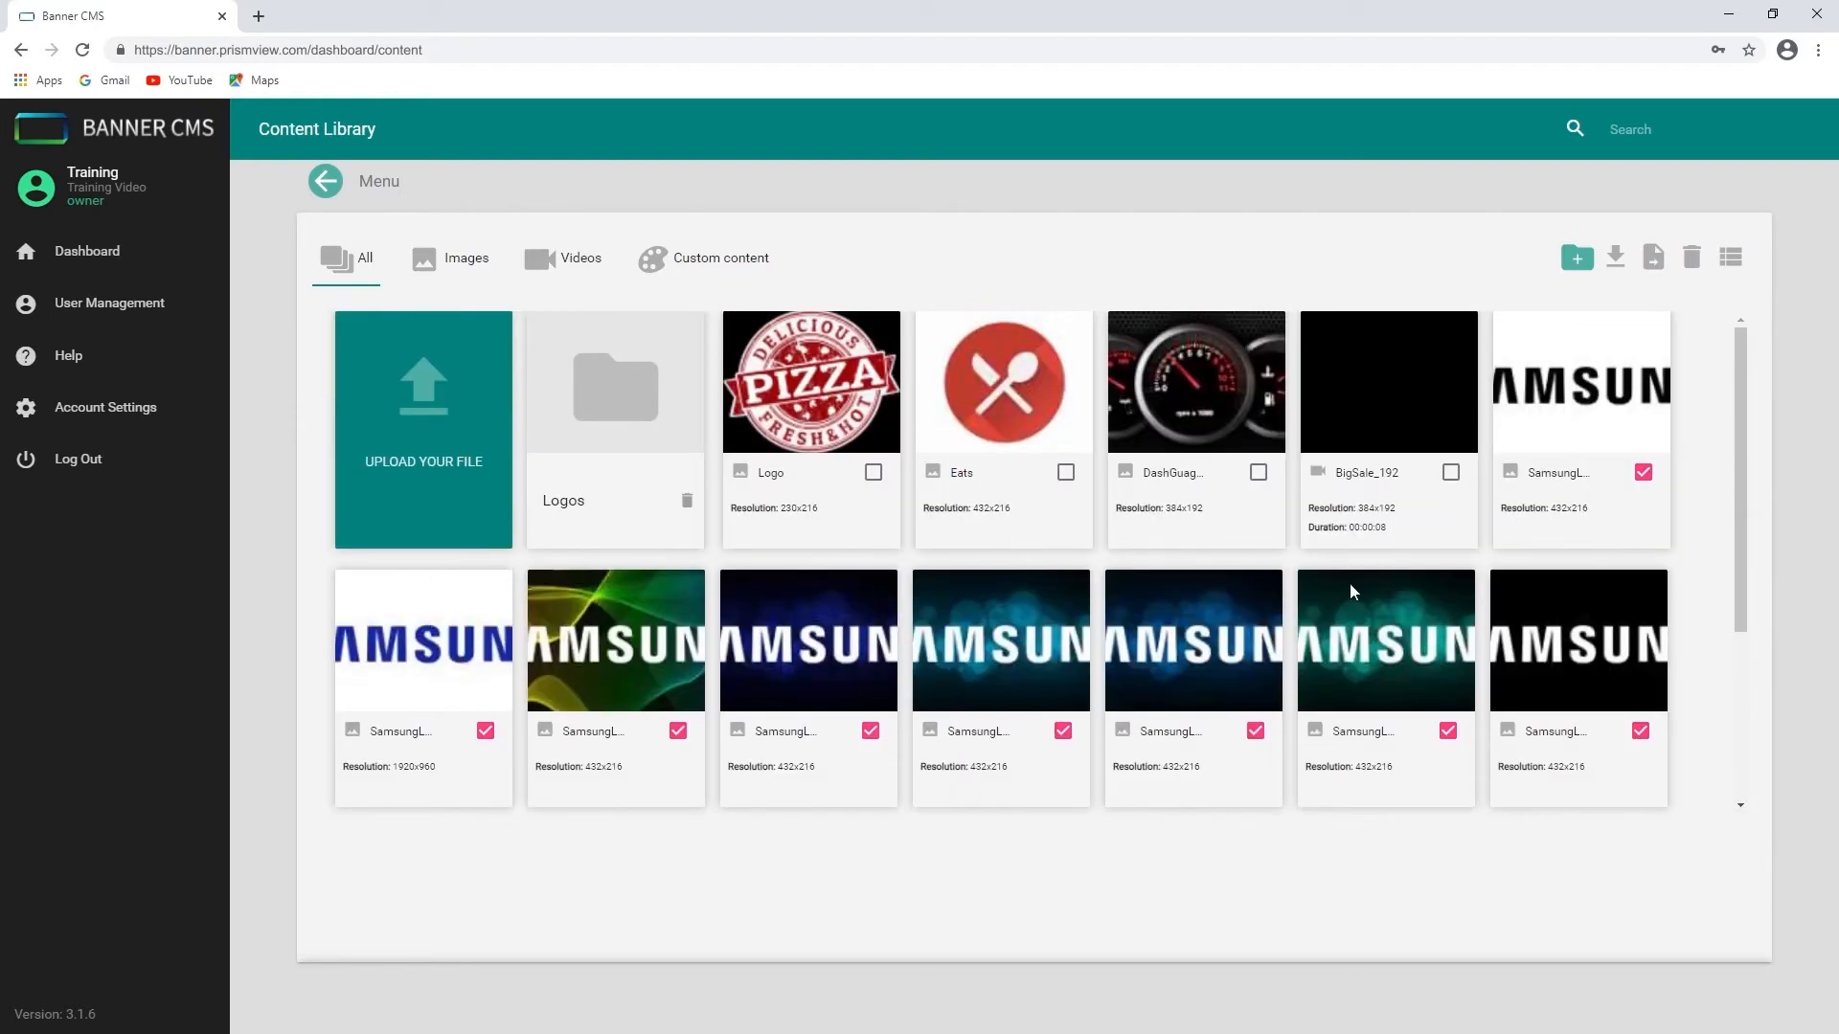
click(1648, 268)
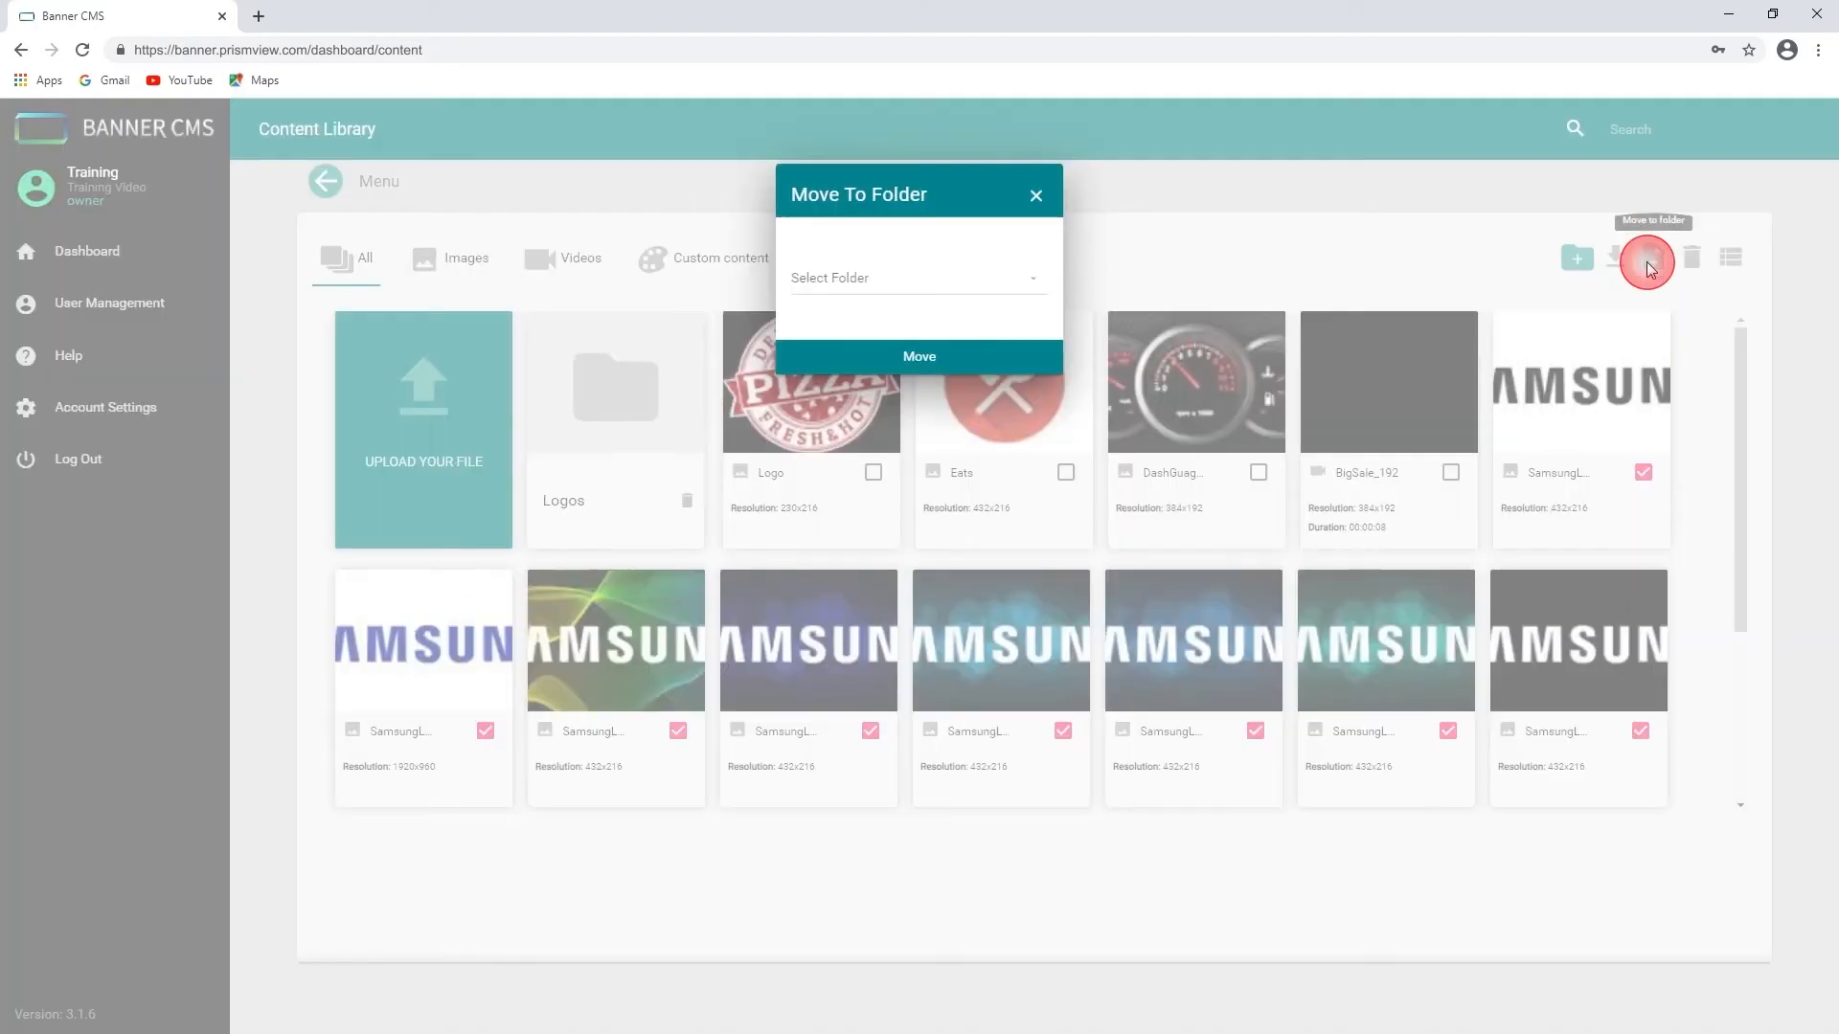
click(1037, 286)
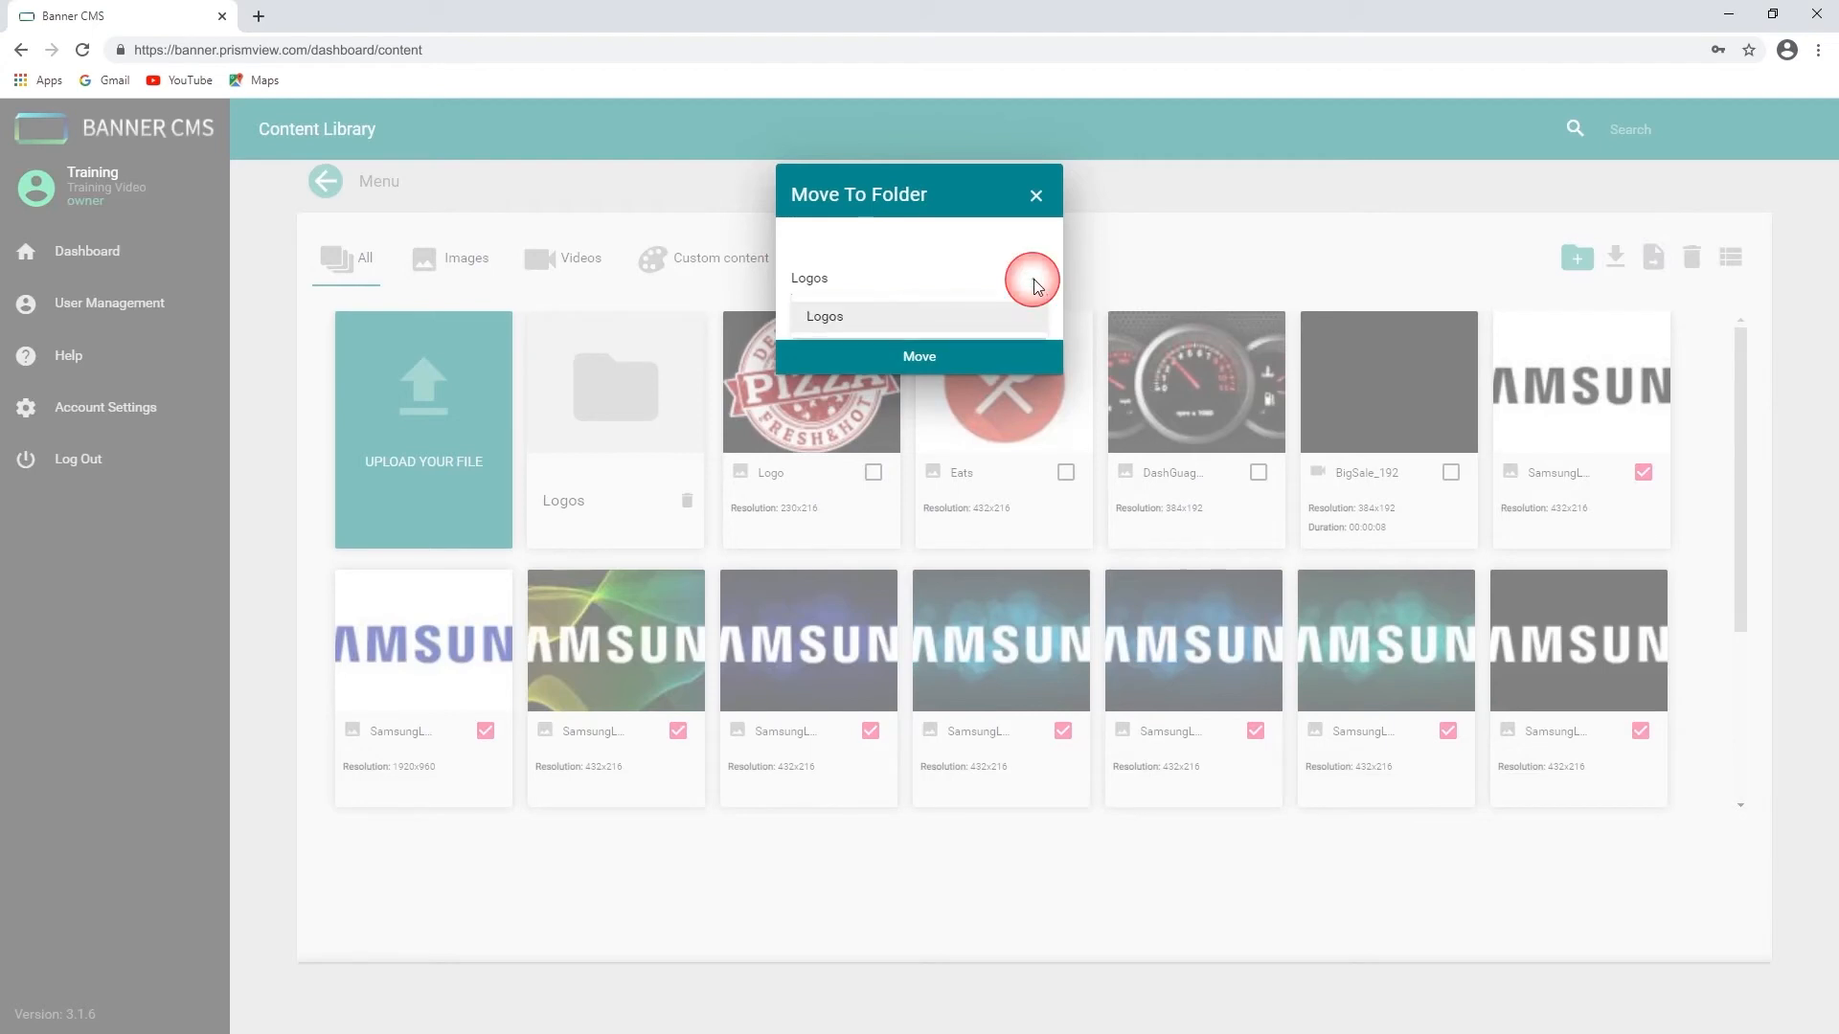
click(847, 291)
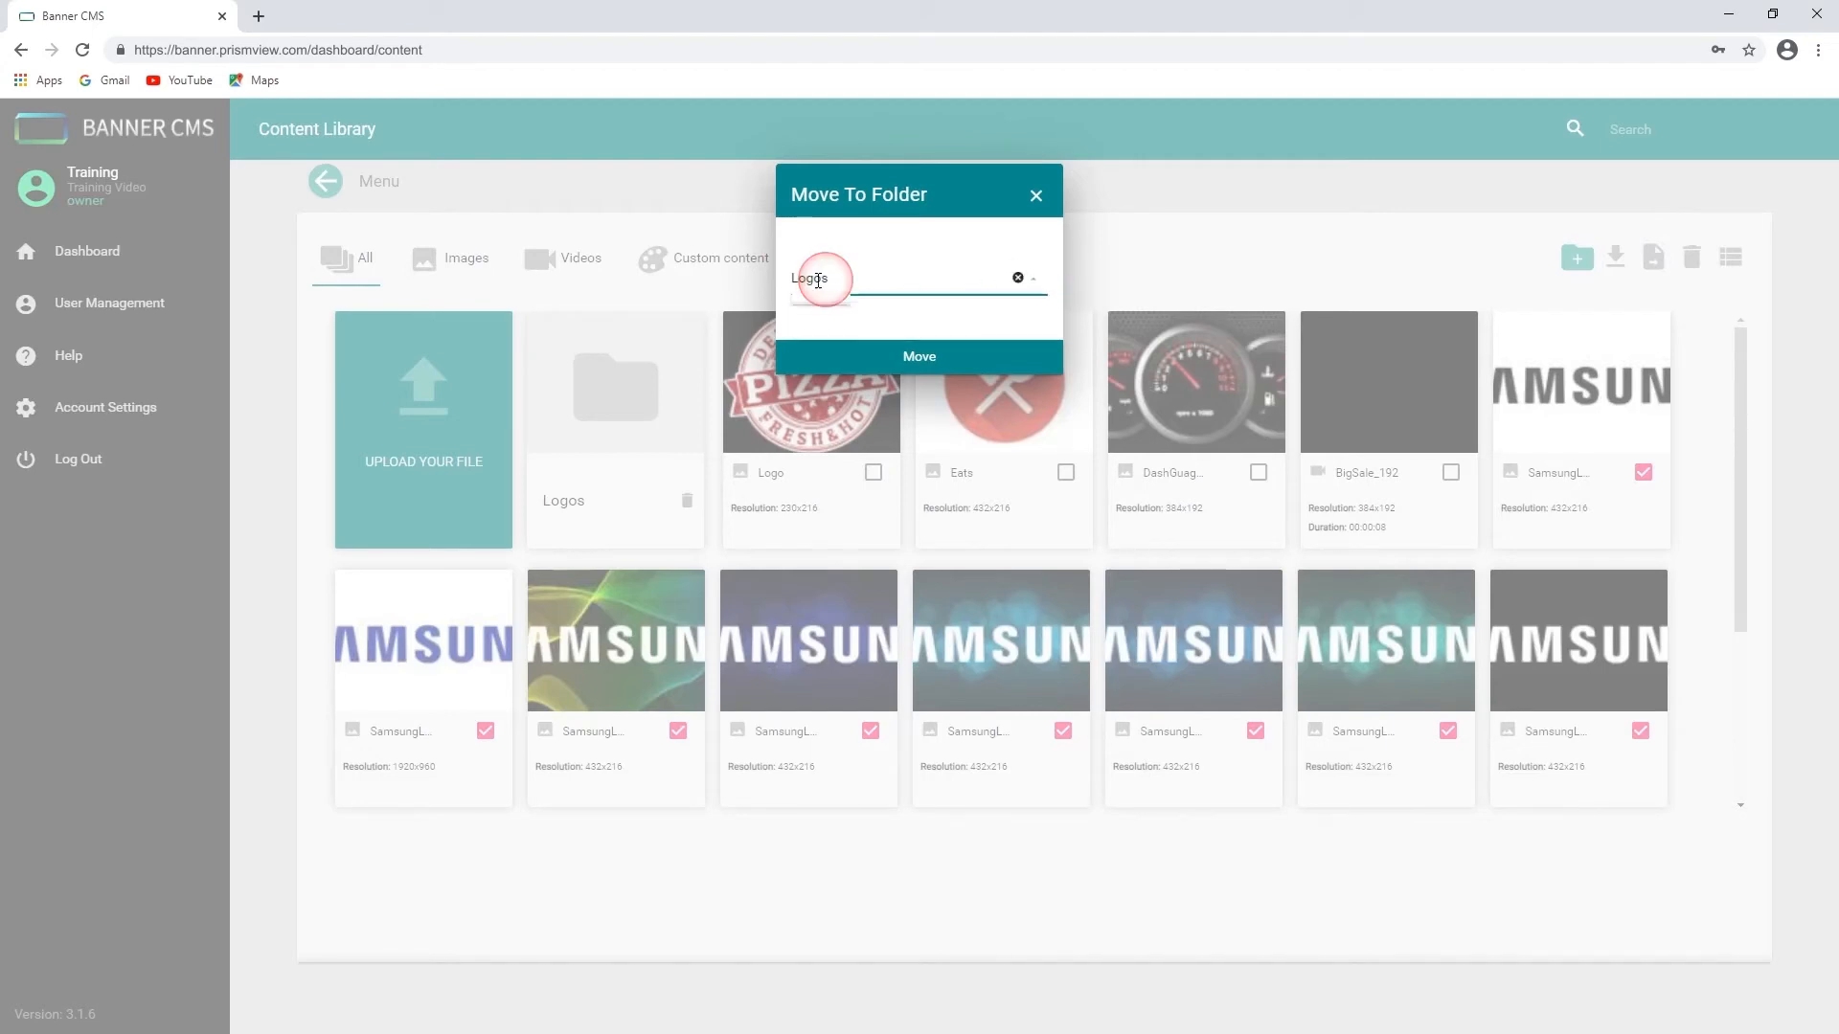
click(912, 366)
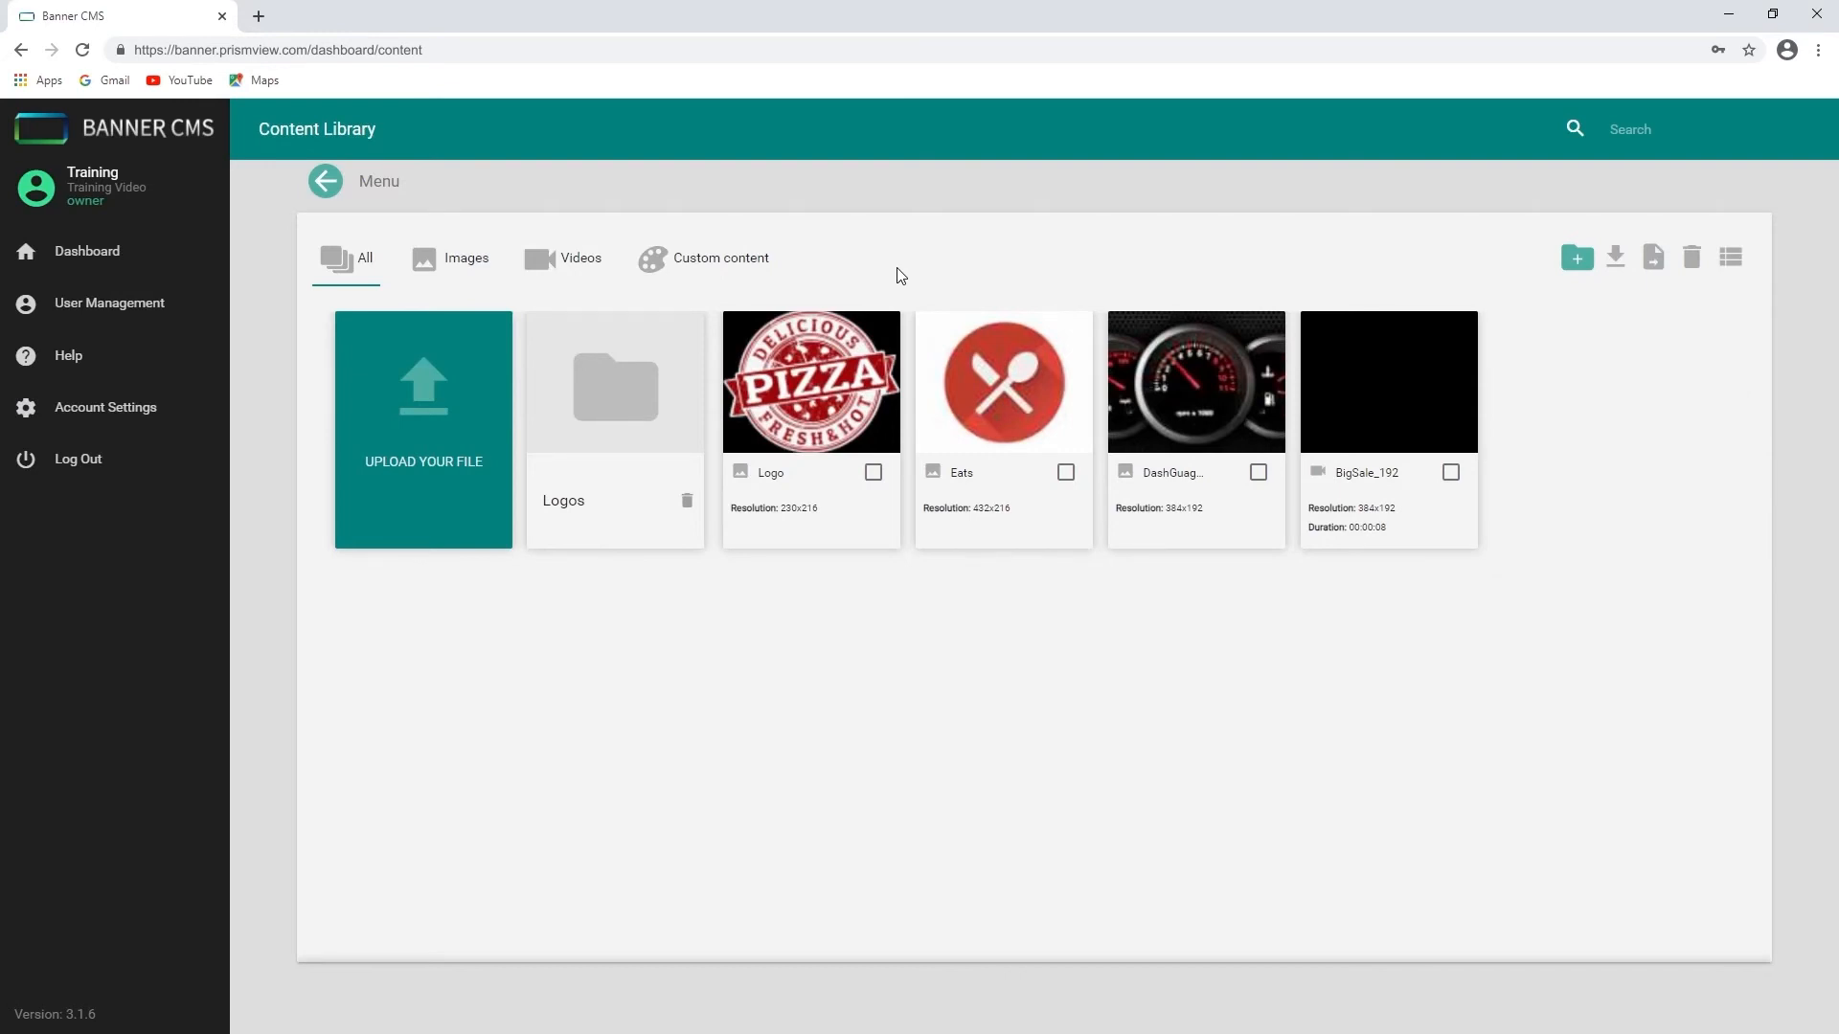
View the contents of the Logos folder and return to the main Content Library.
click(605, 402)
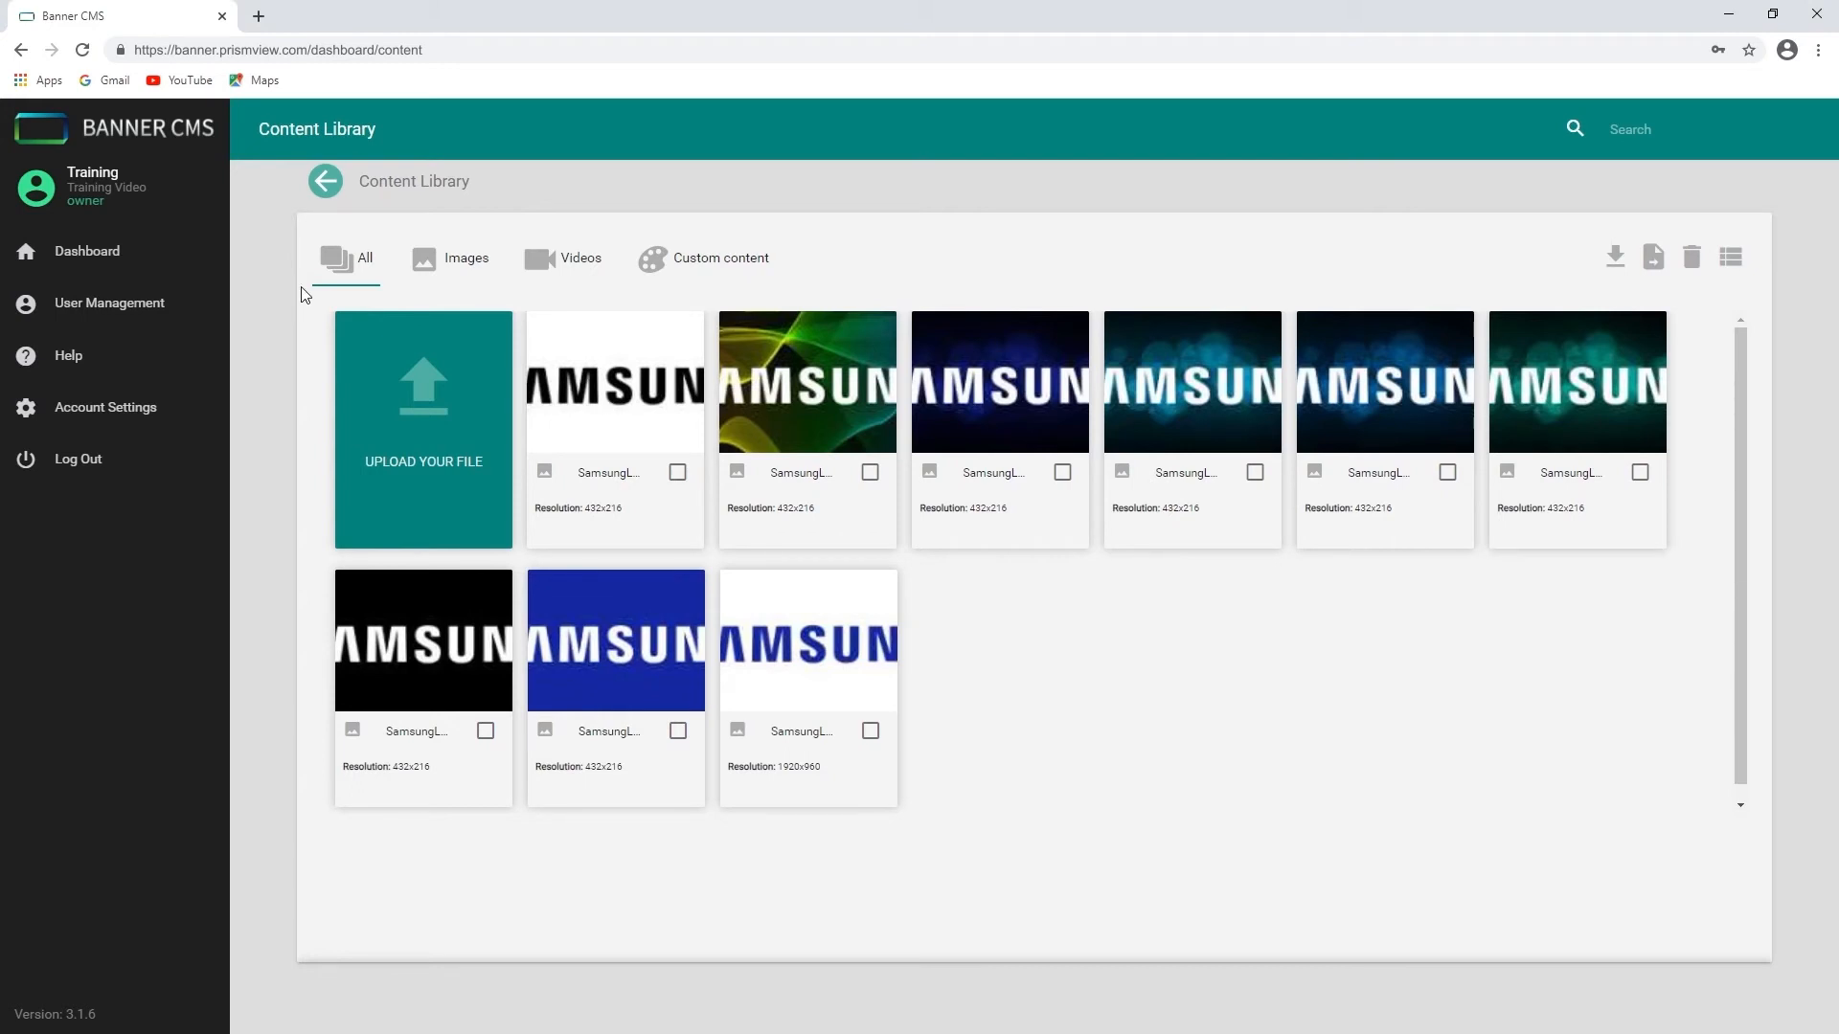
click(338, 188)
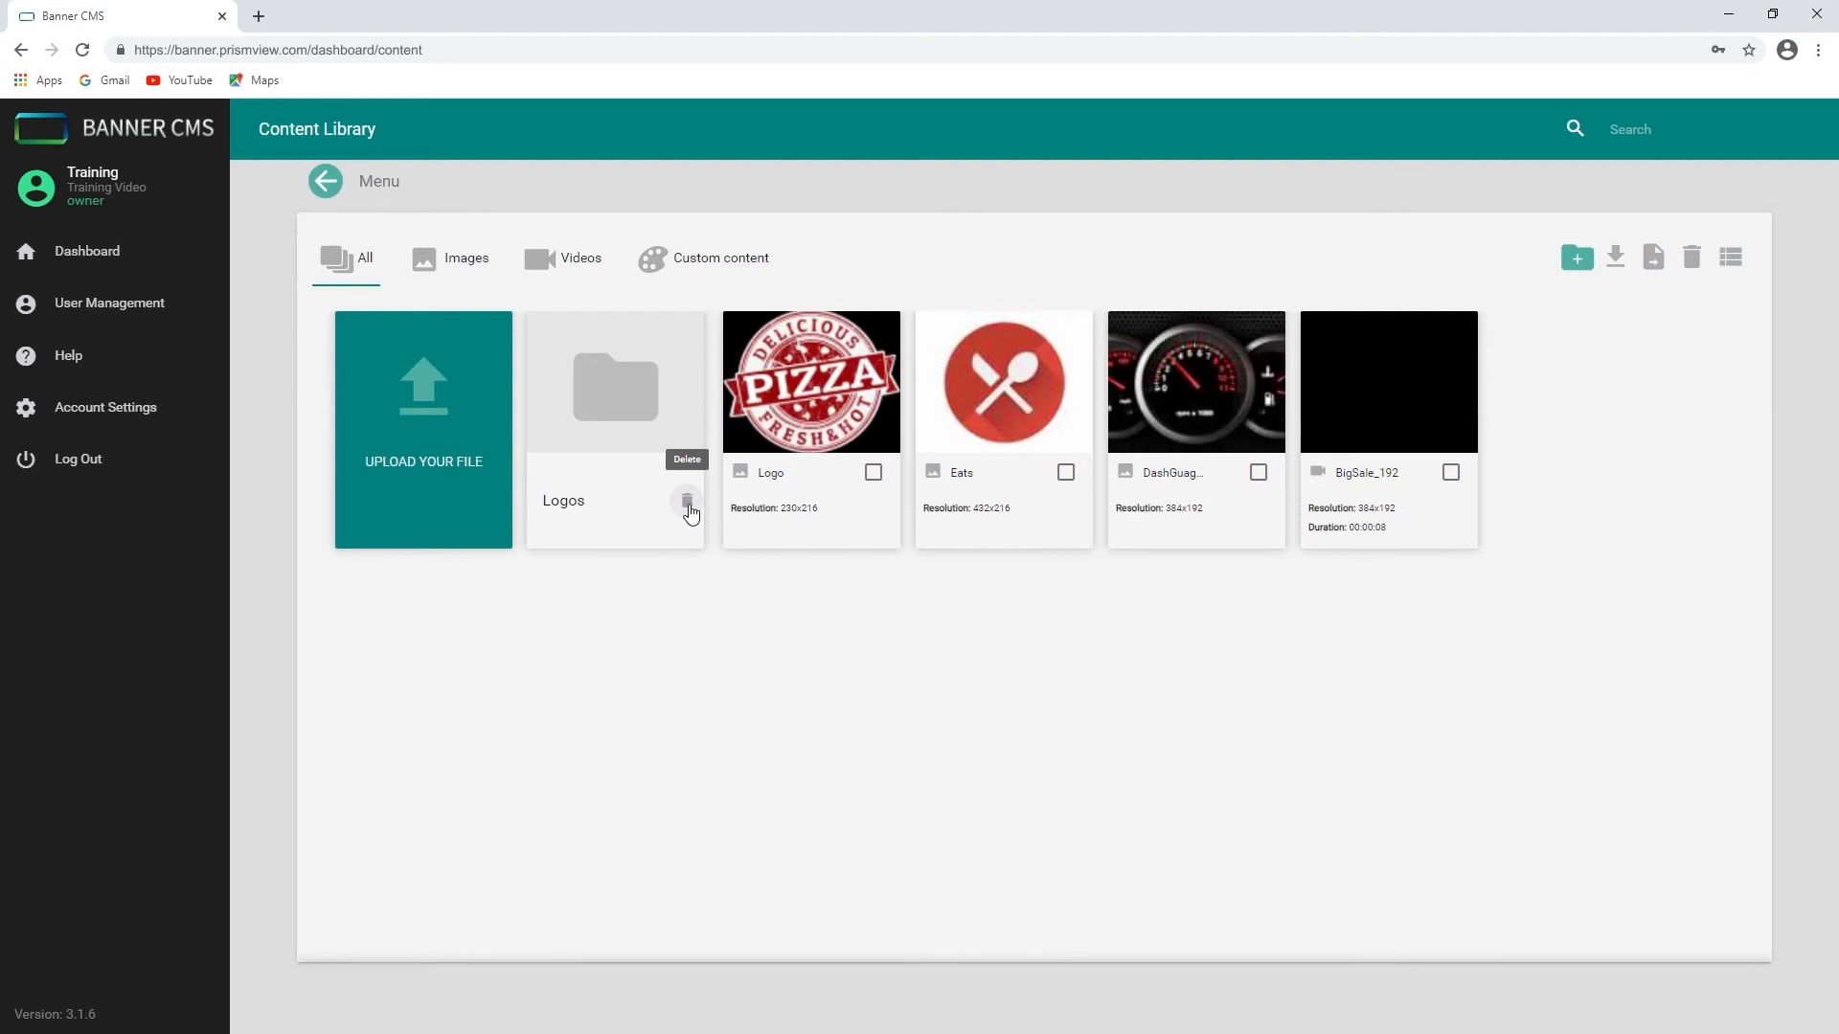
click(622, 433)
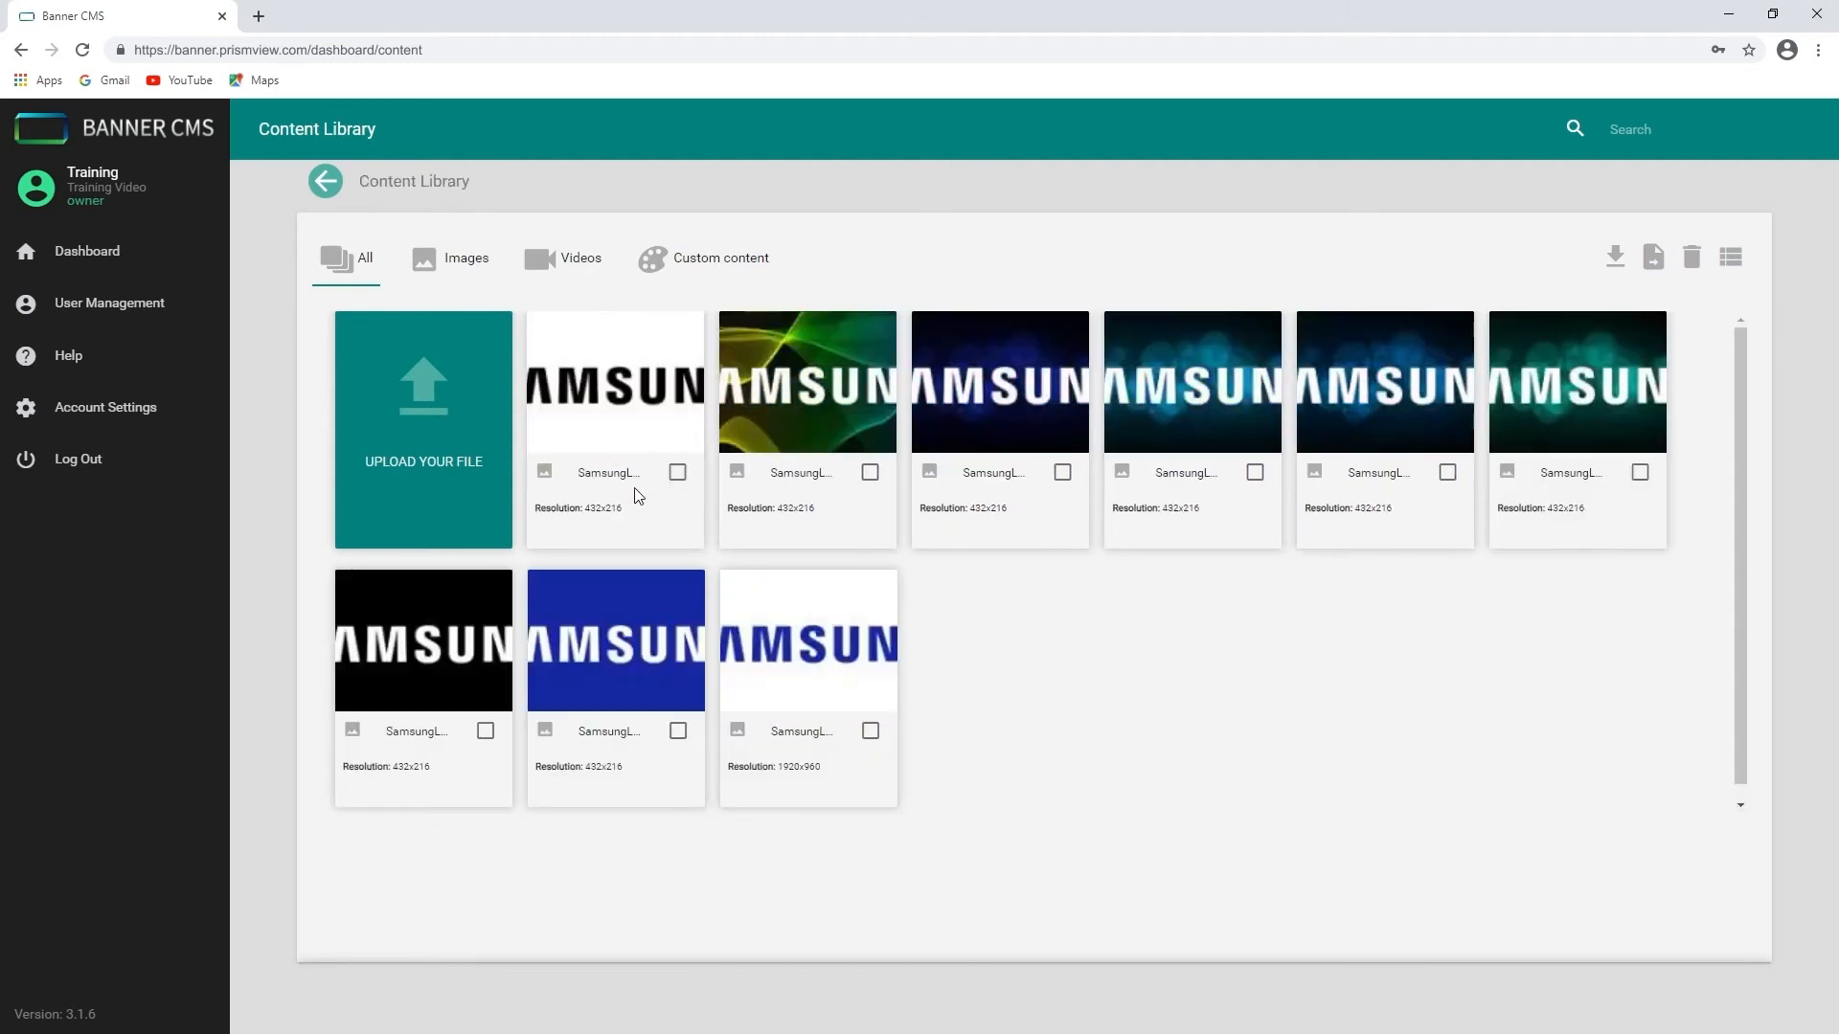
click(677, 473)
click(1654, 259)
click(1028, 277)
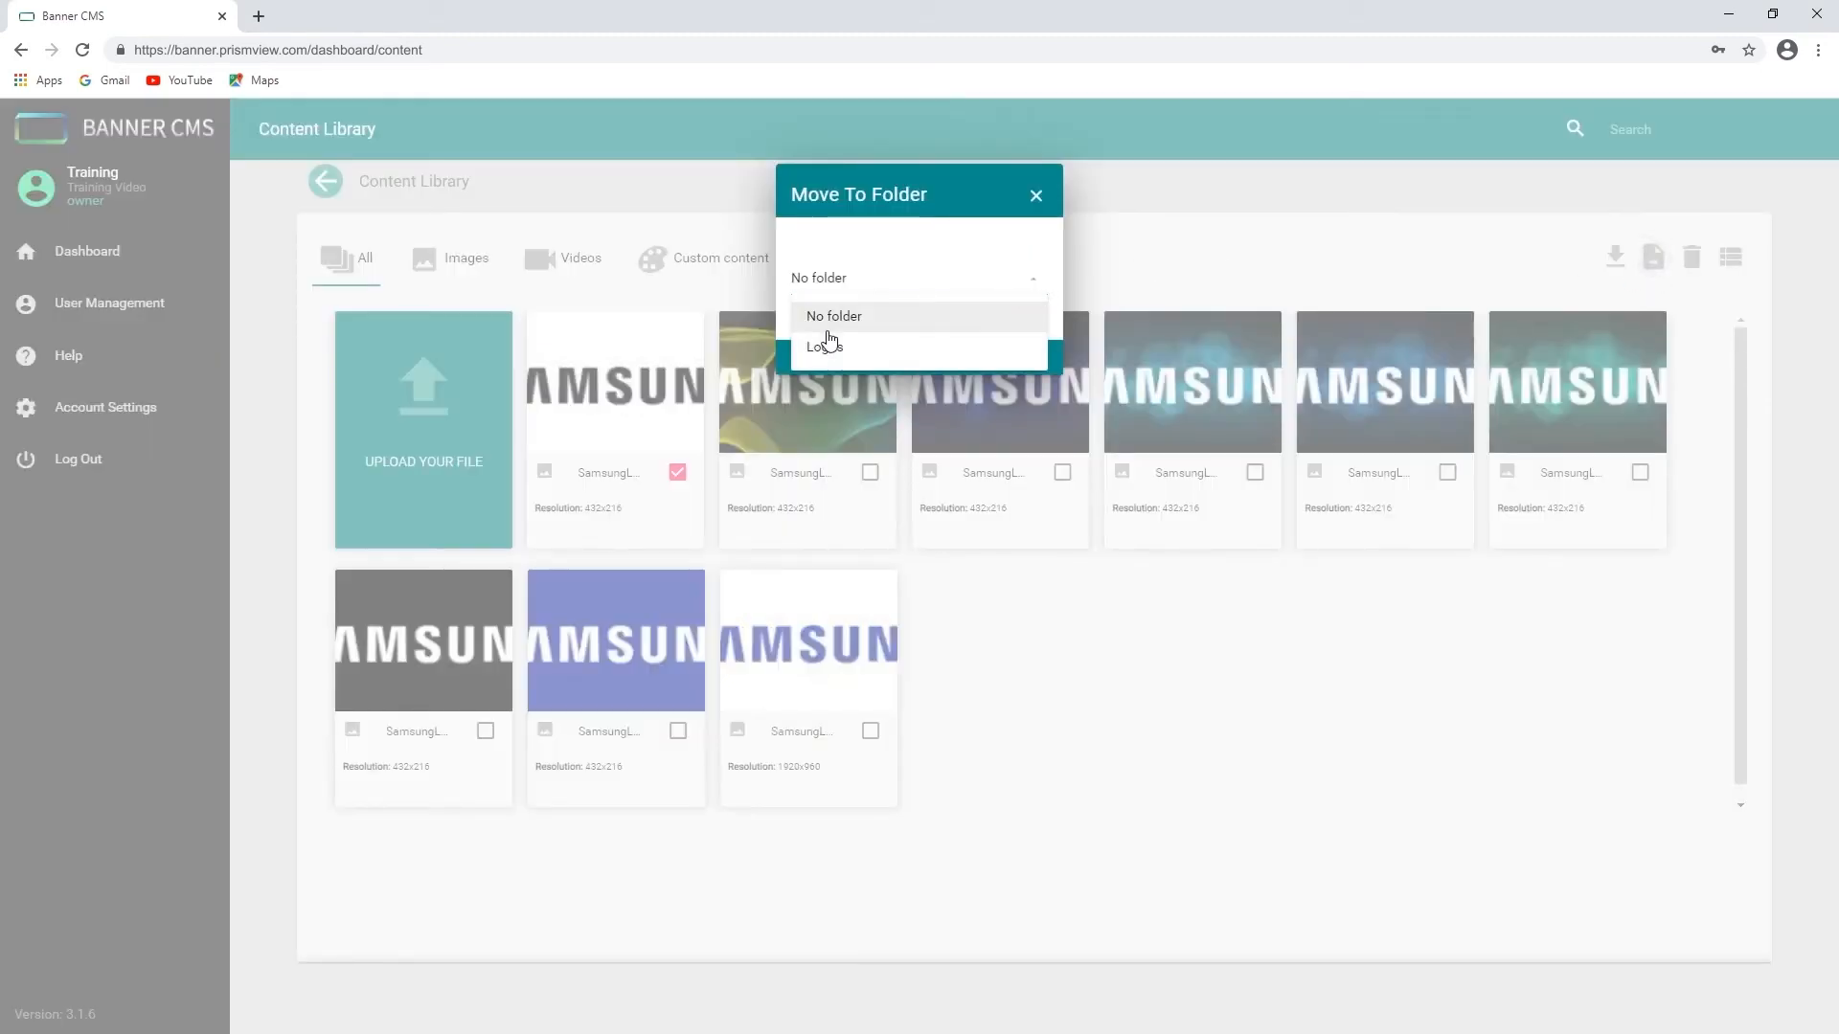
click(816, 276)
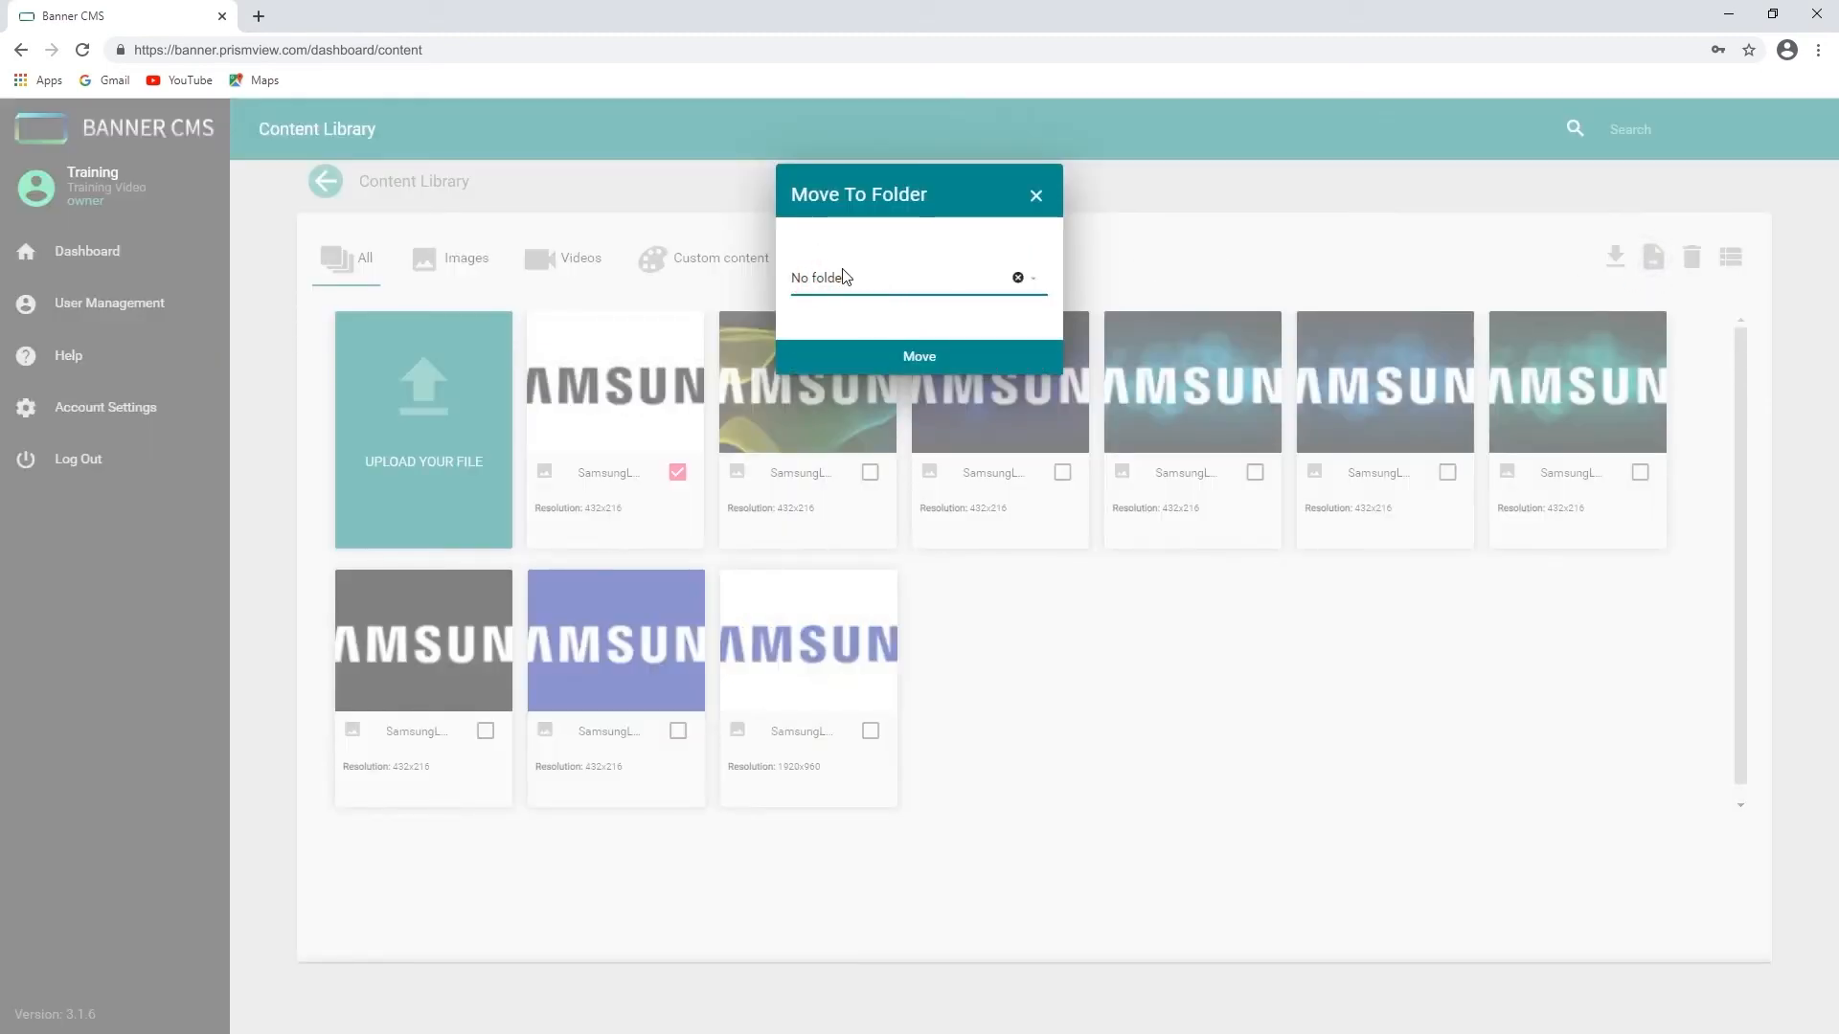
click(845, 279)
drag(821, 279, 800, 280)
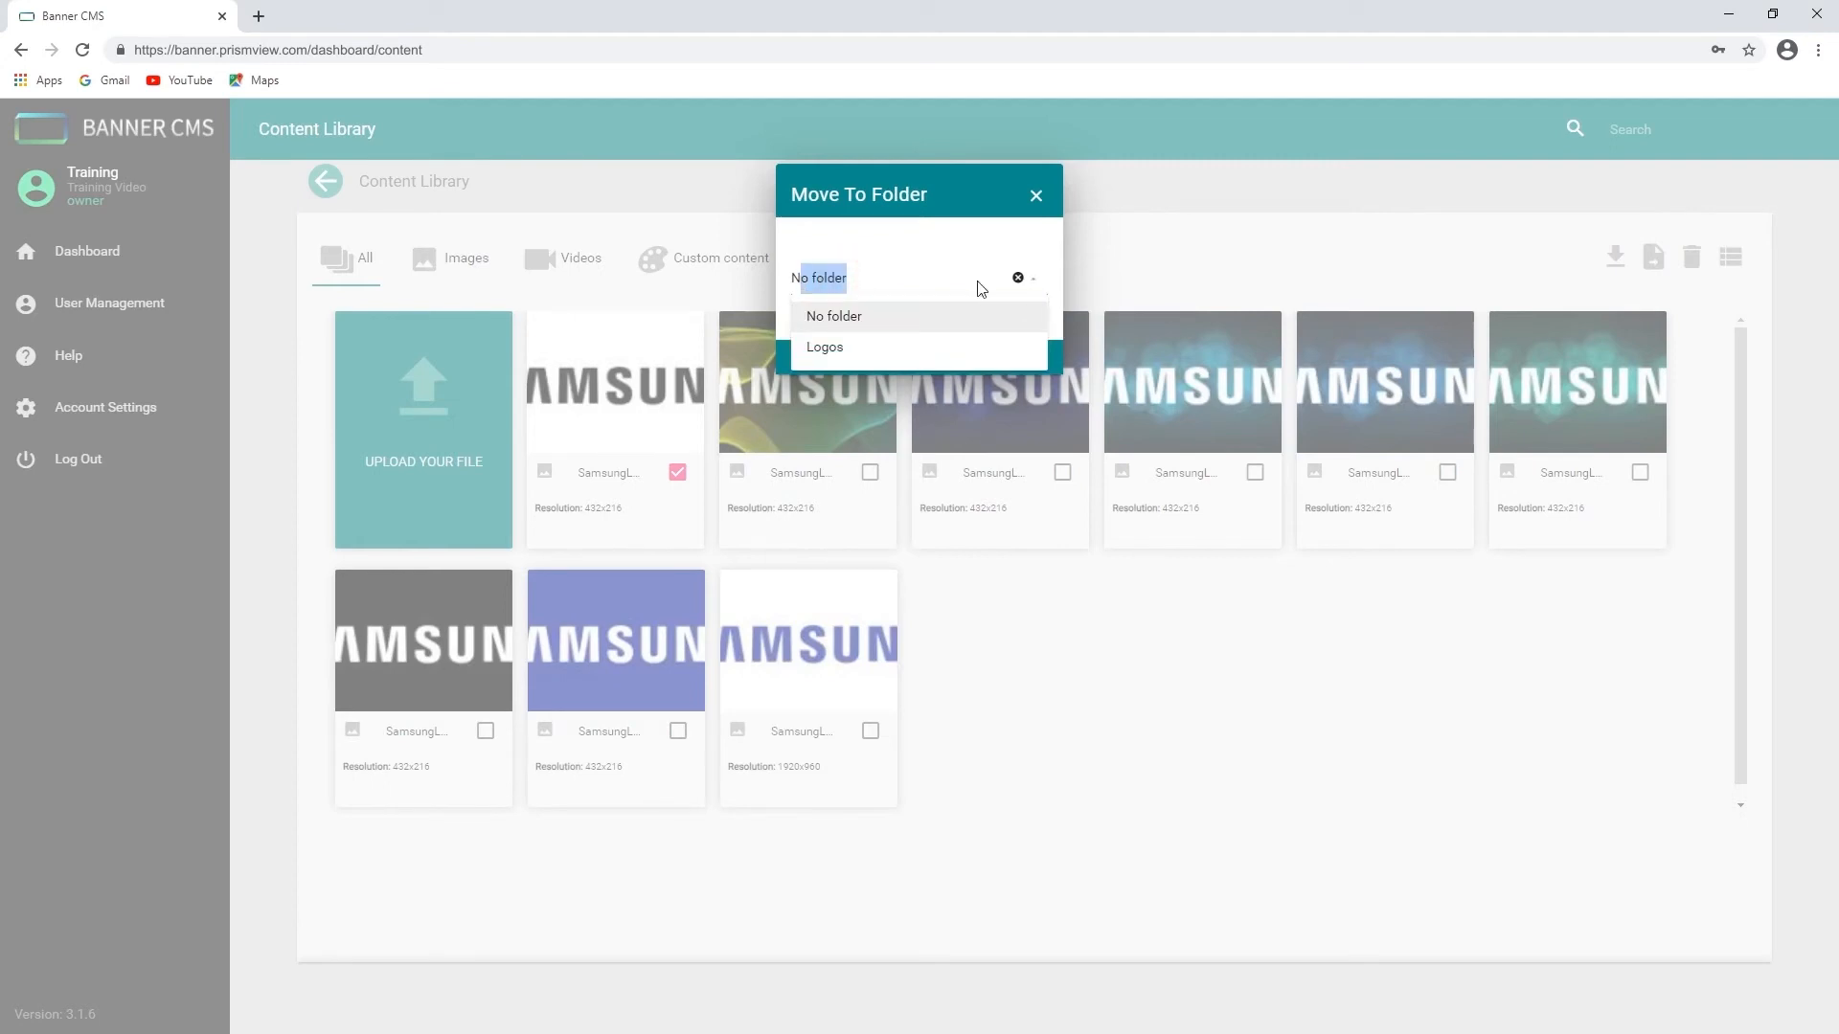
click(1035, 194)
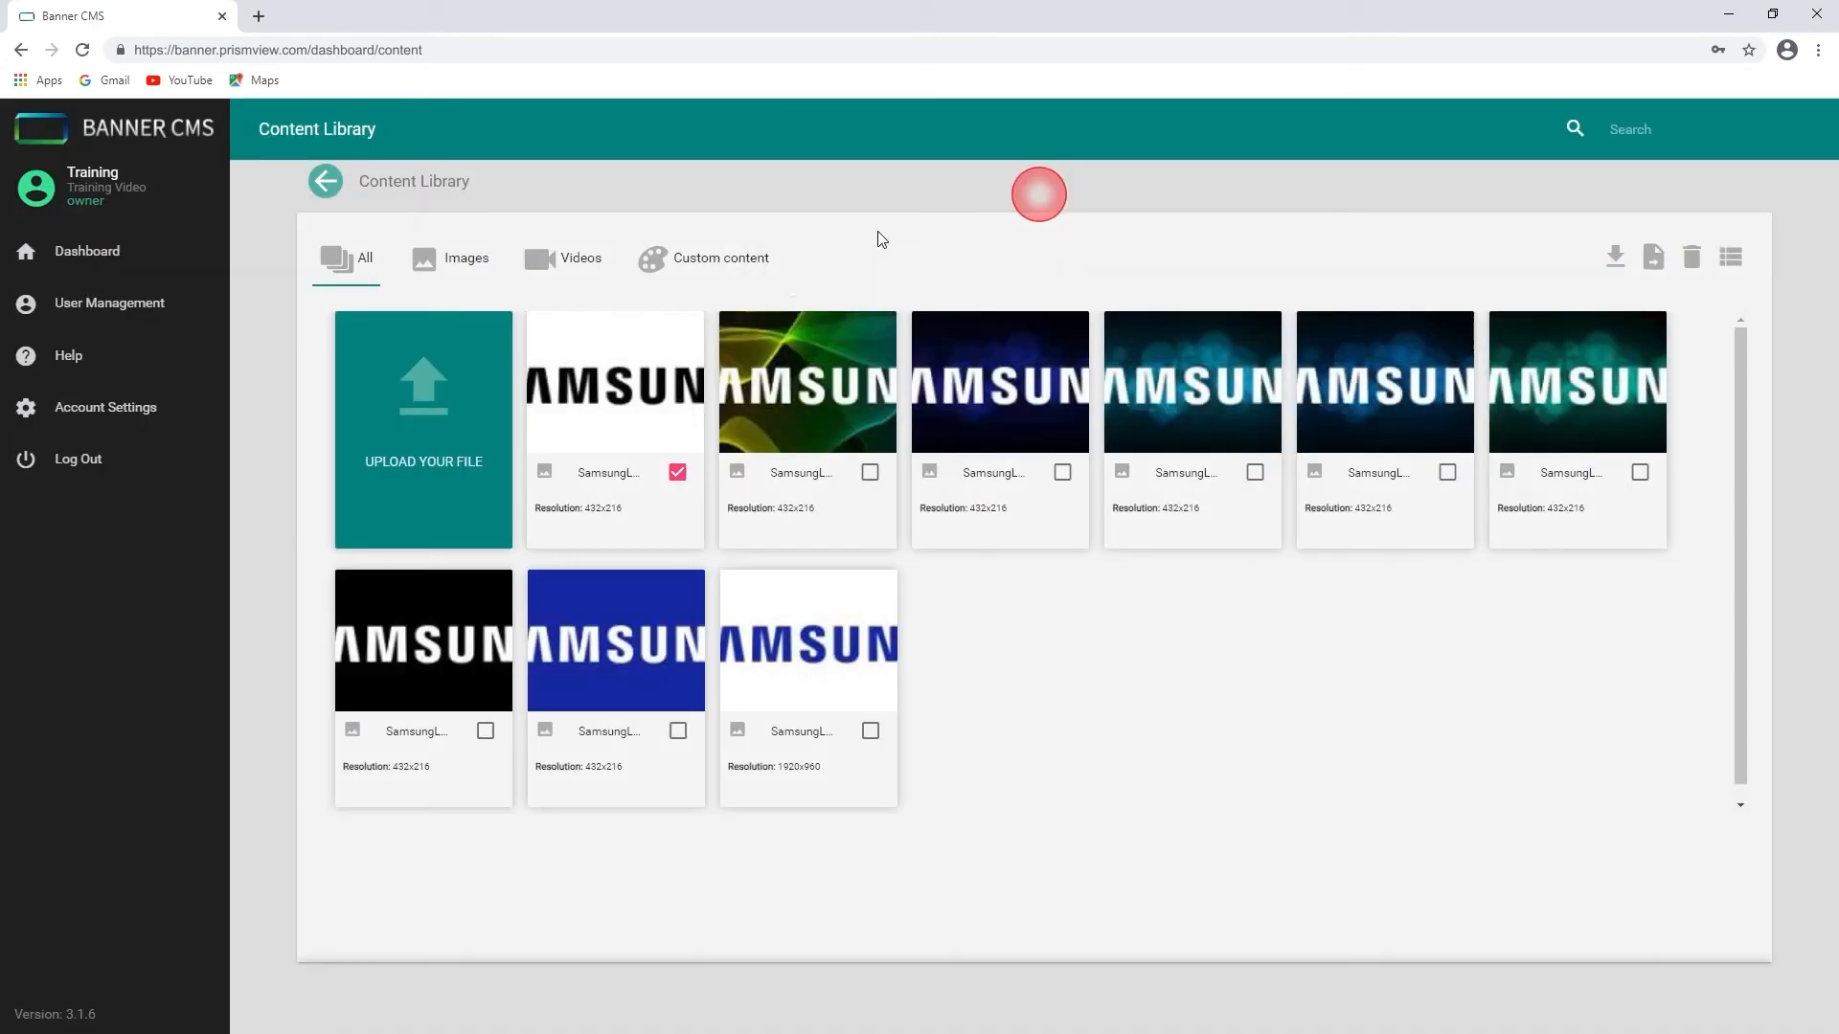
click(326, 183)
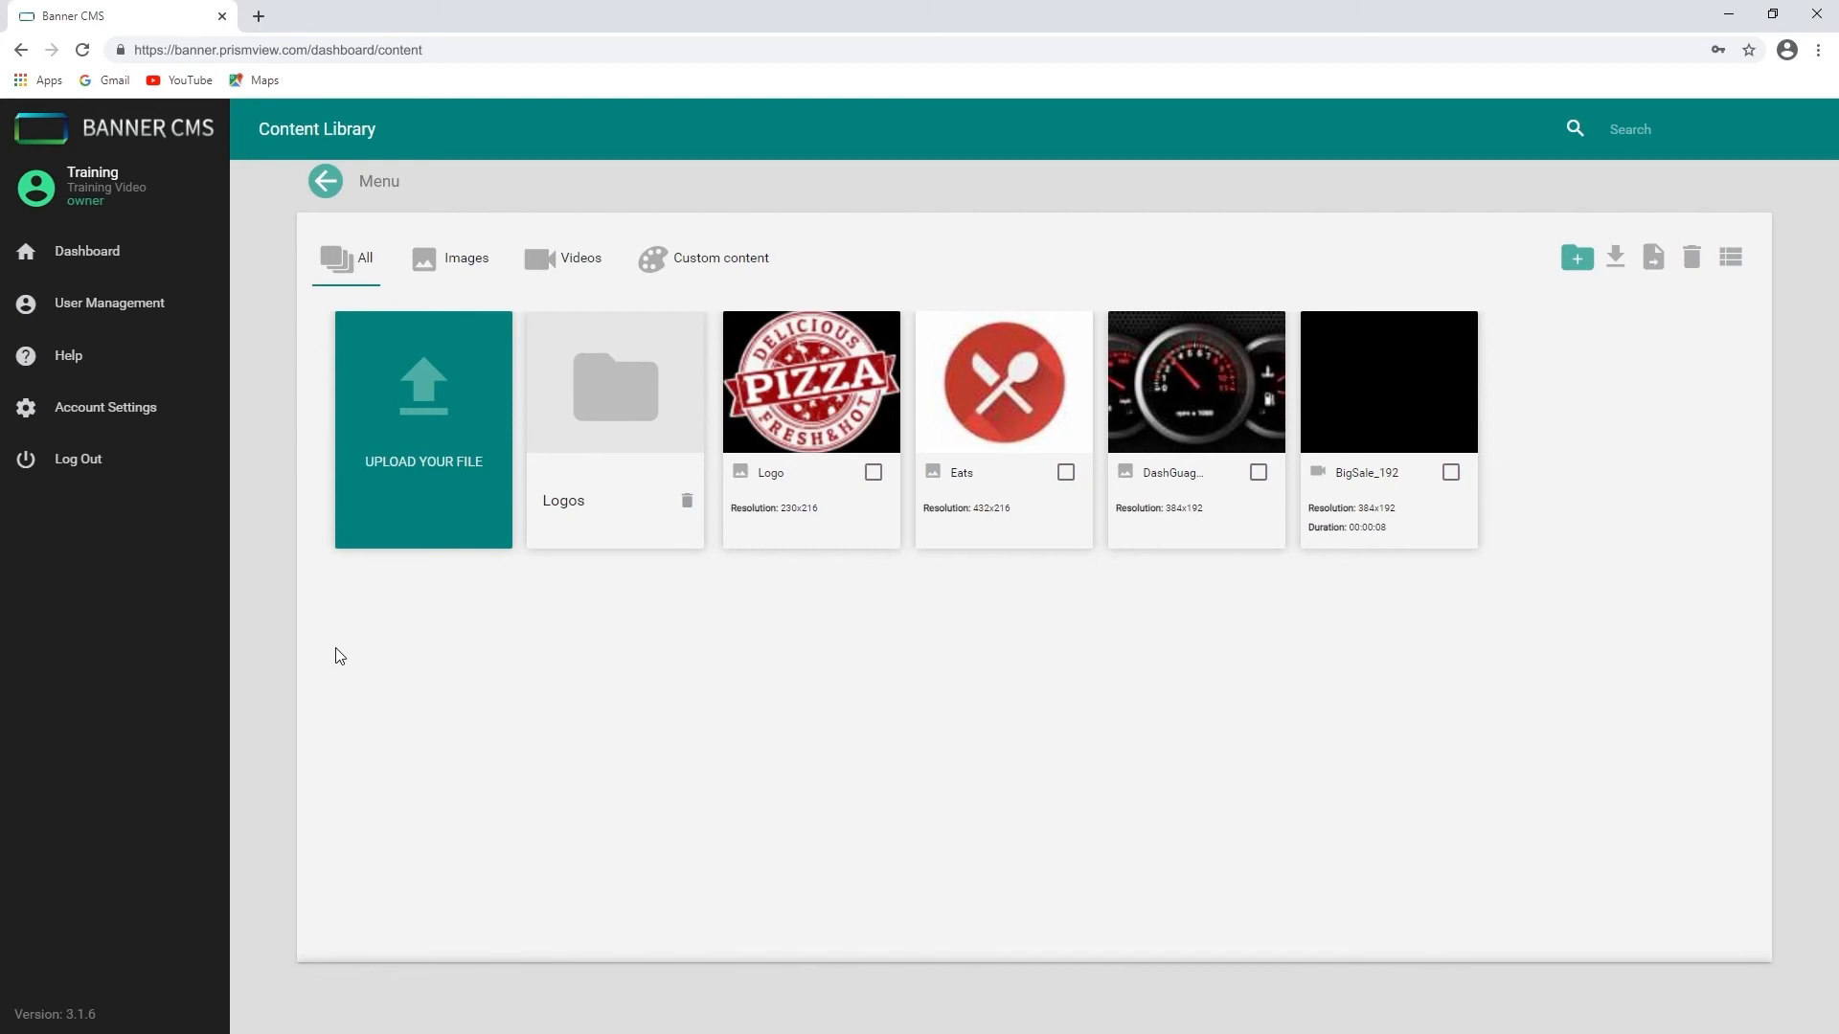
Show the Content Library as a list, and switch back to the thumbnail view.
click(1731, 258)
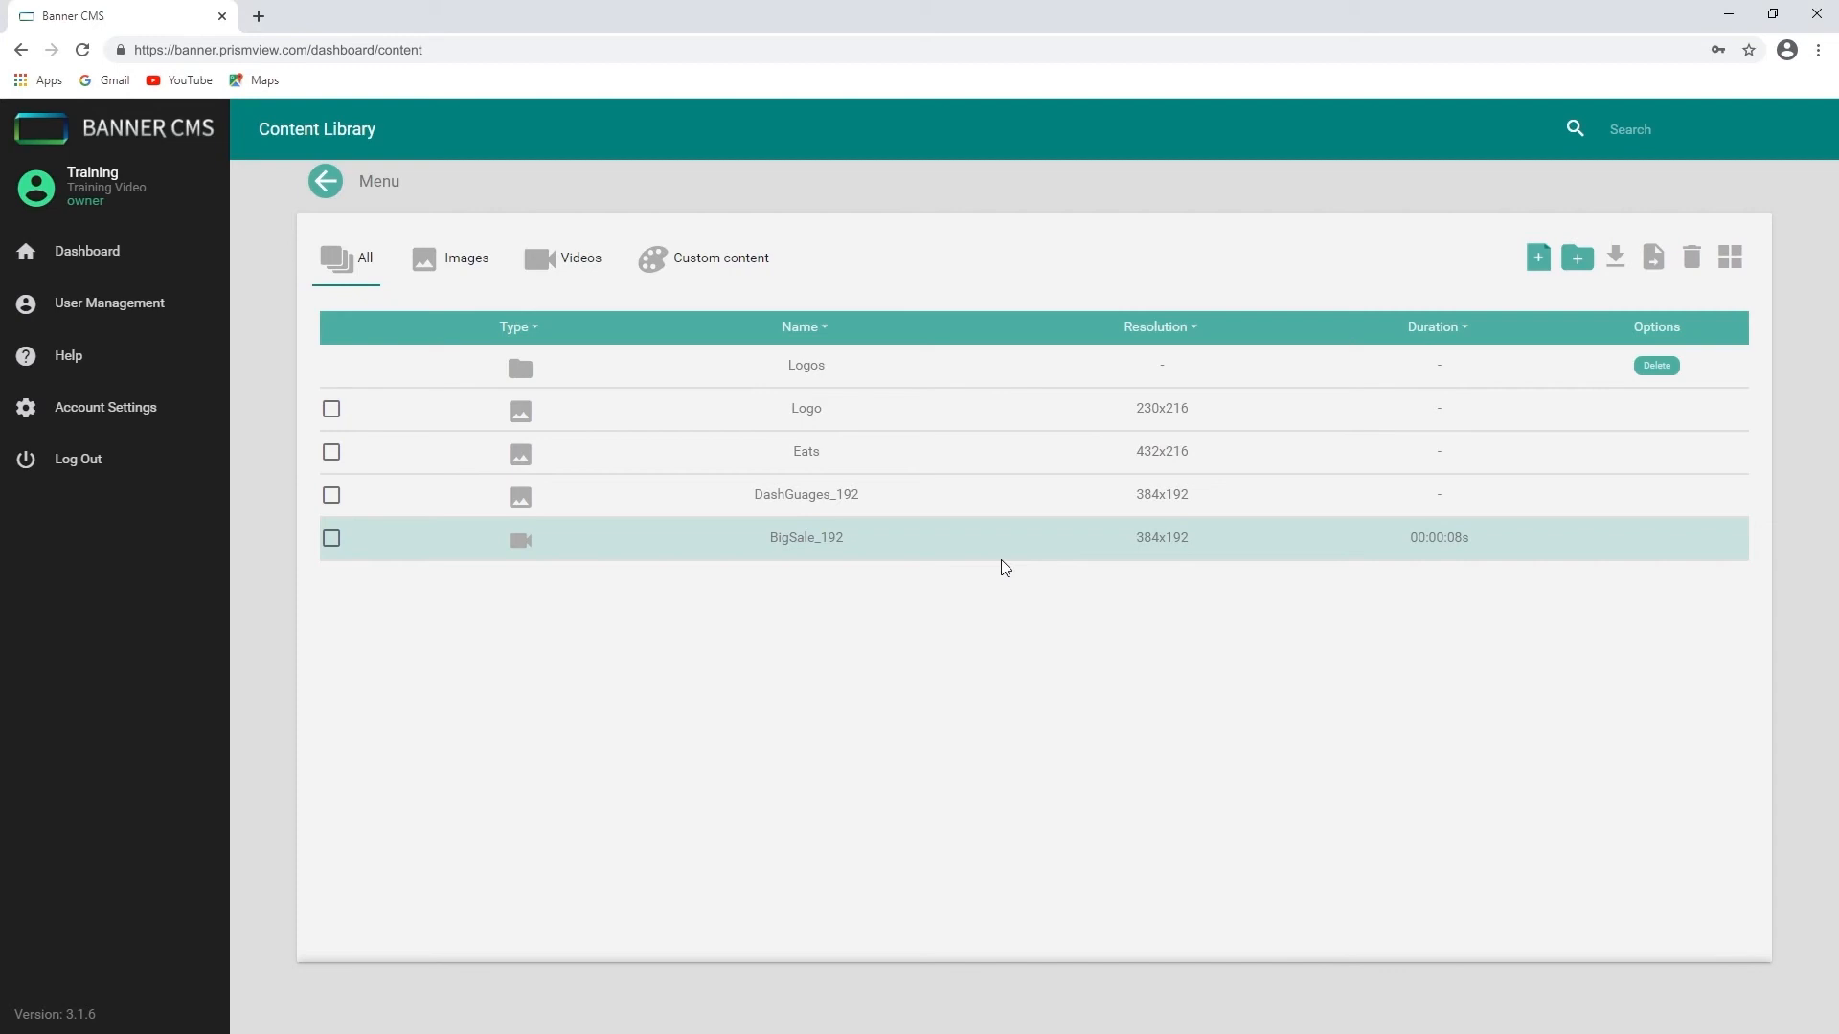
click(1730, 258)
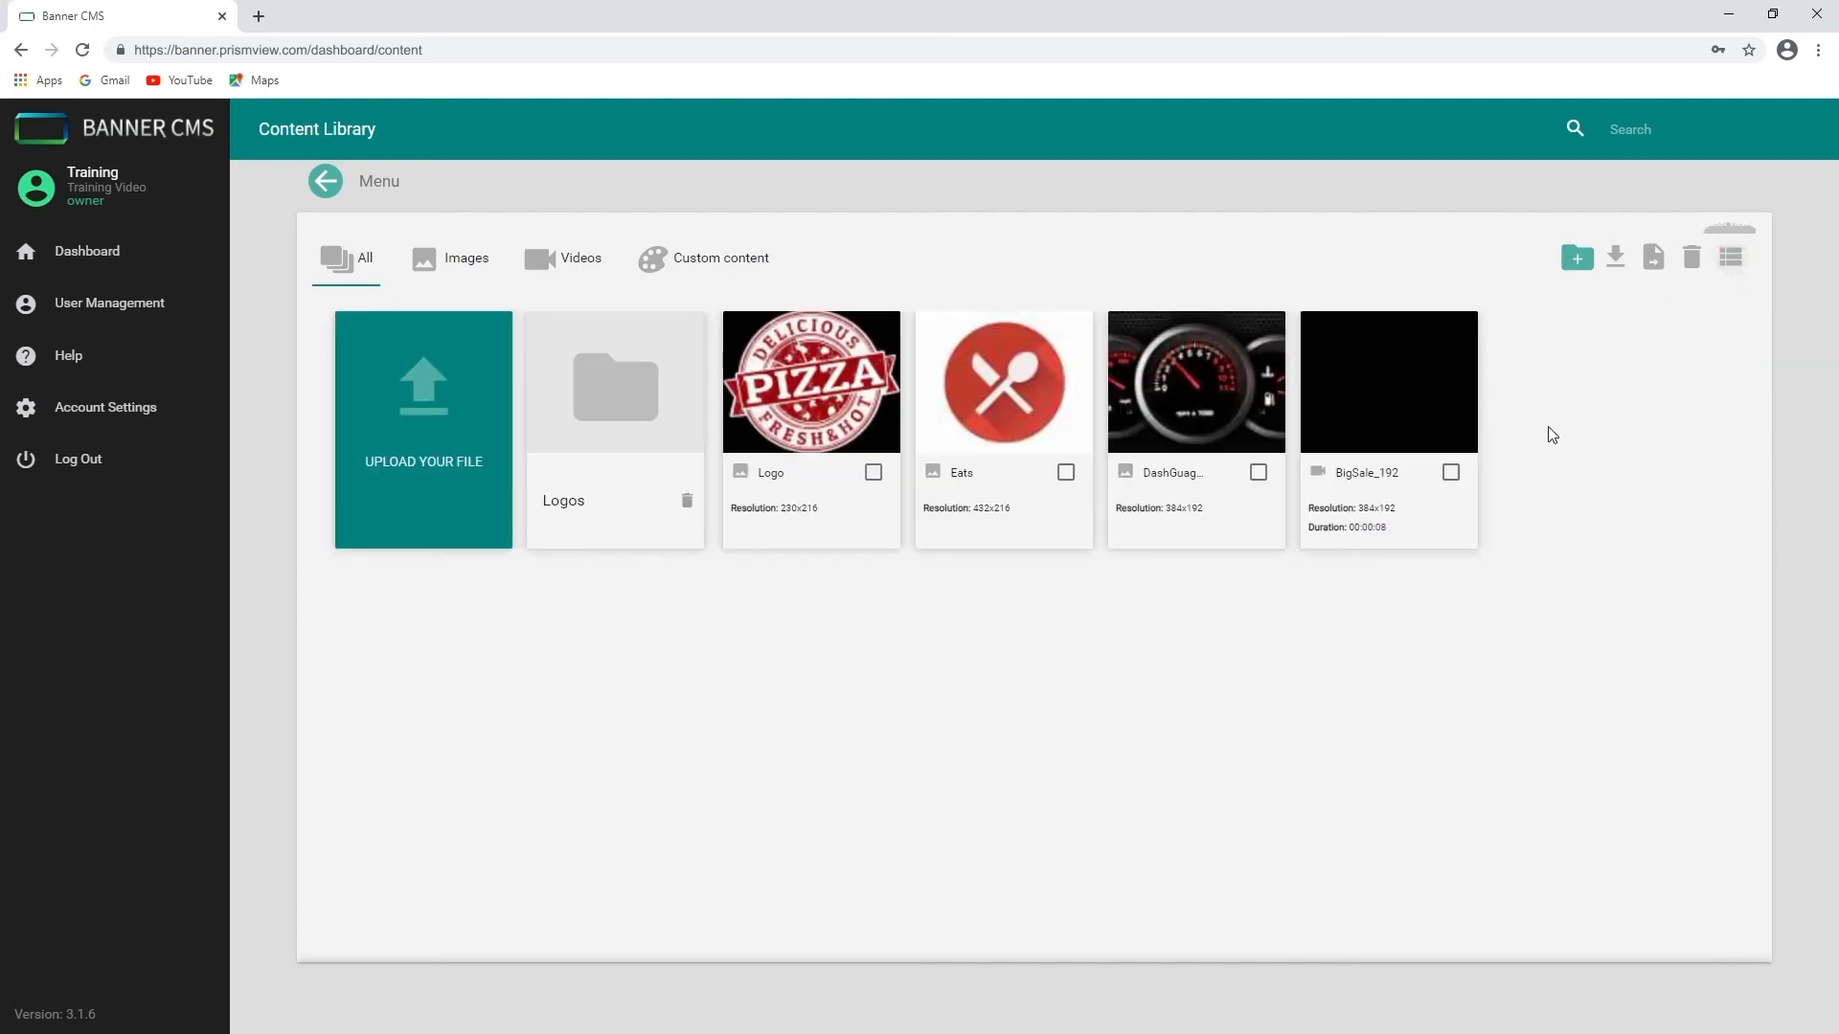
Leave the Content Library and open the Creative Engine workspace from the Create area.
click(326, 181)
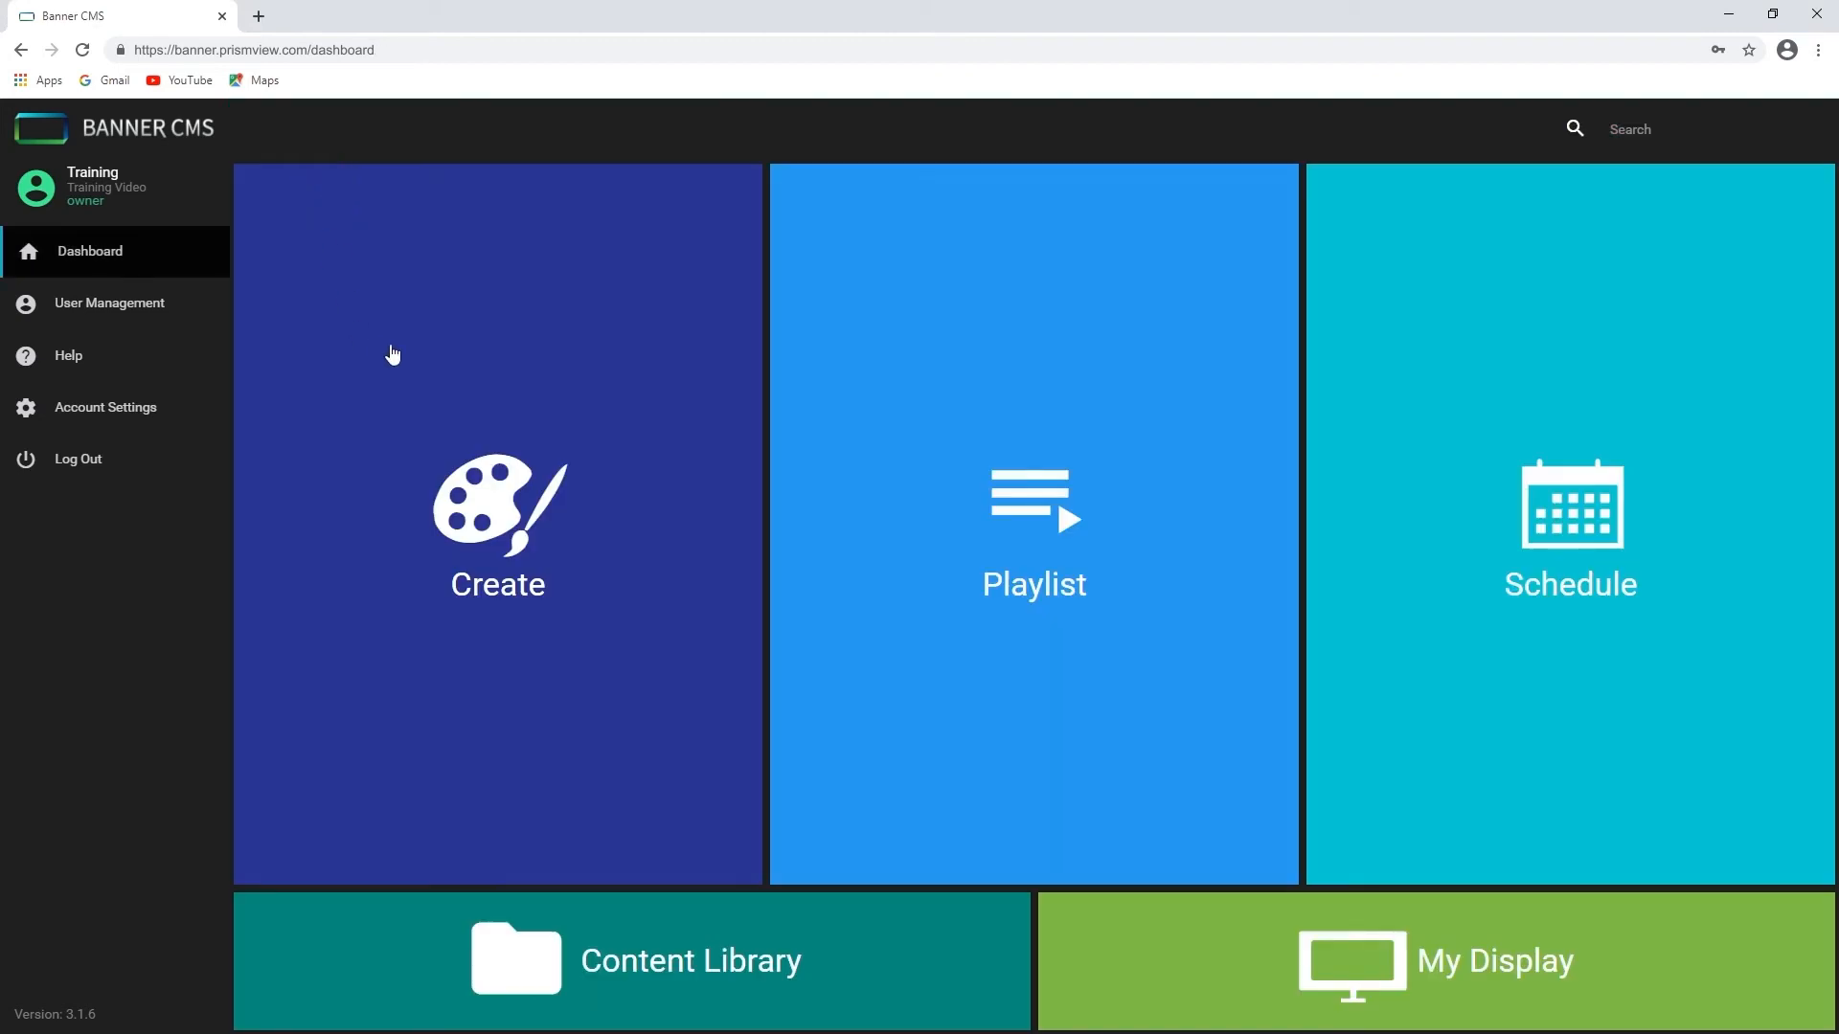
click(545, 526)
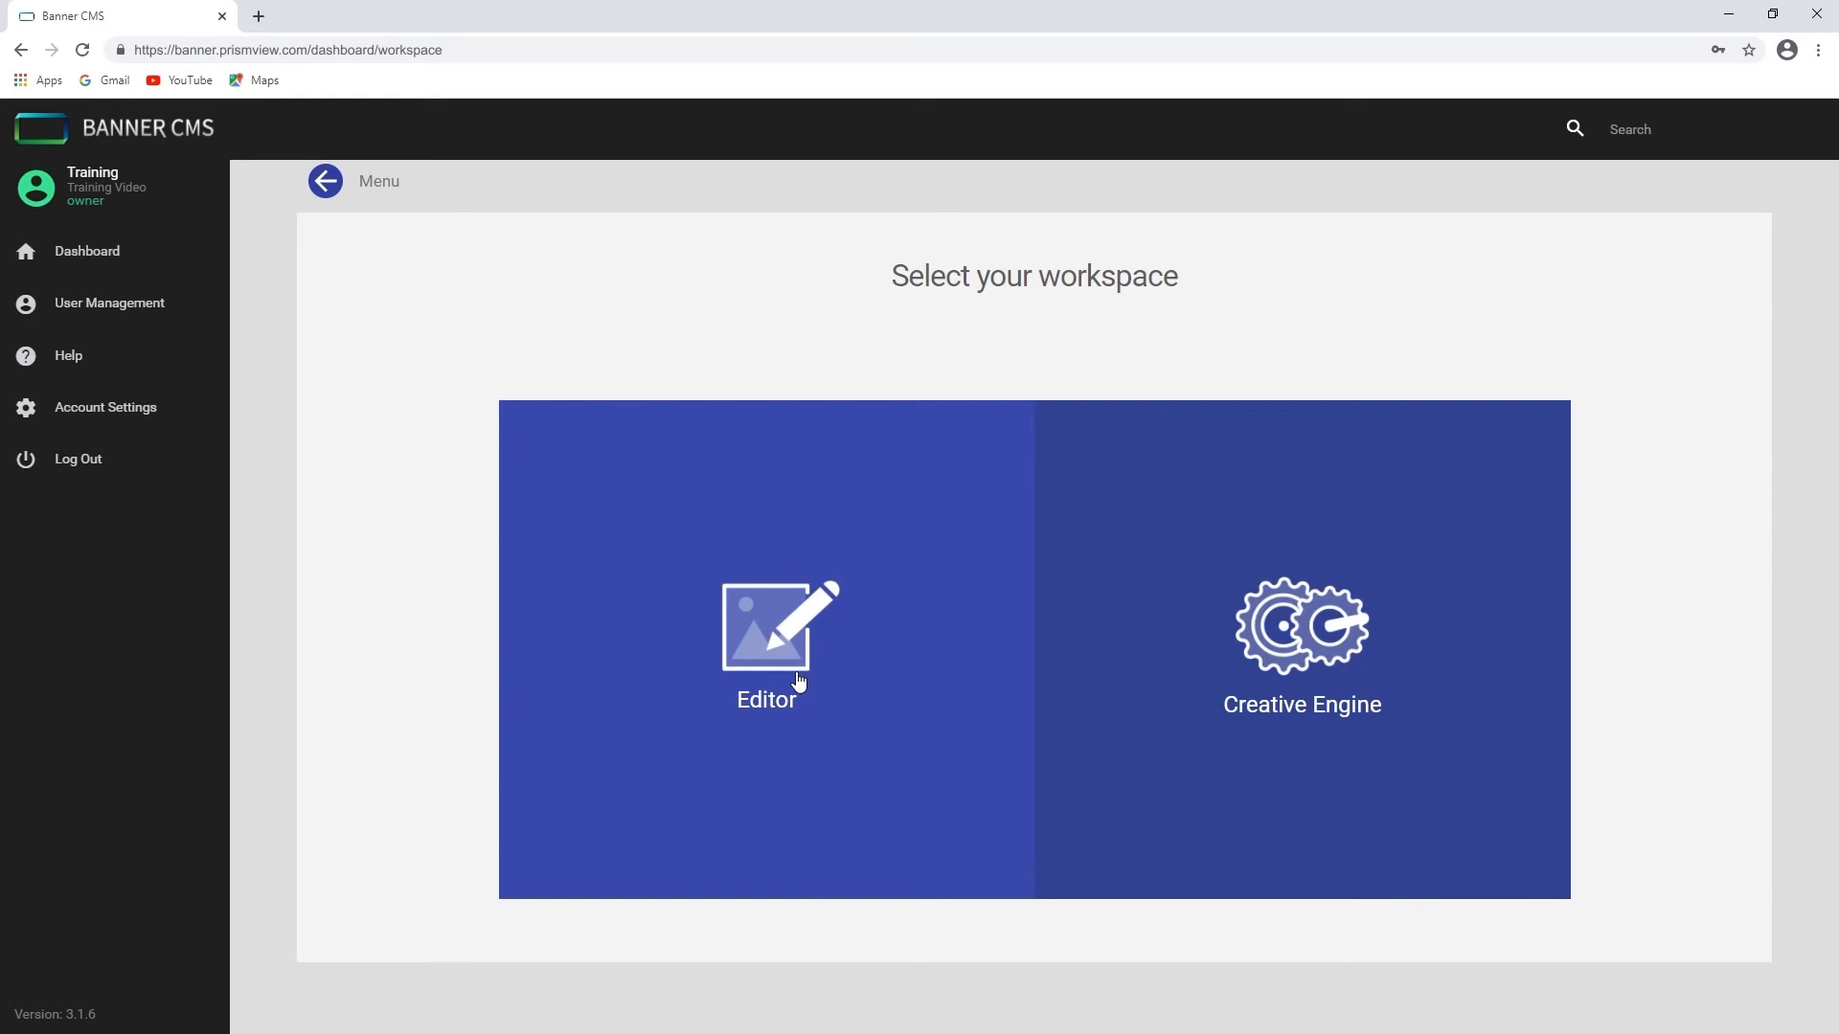
click(1178, 668)
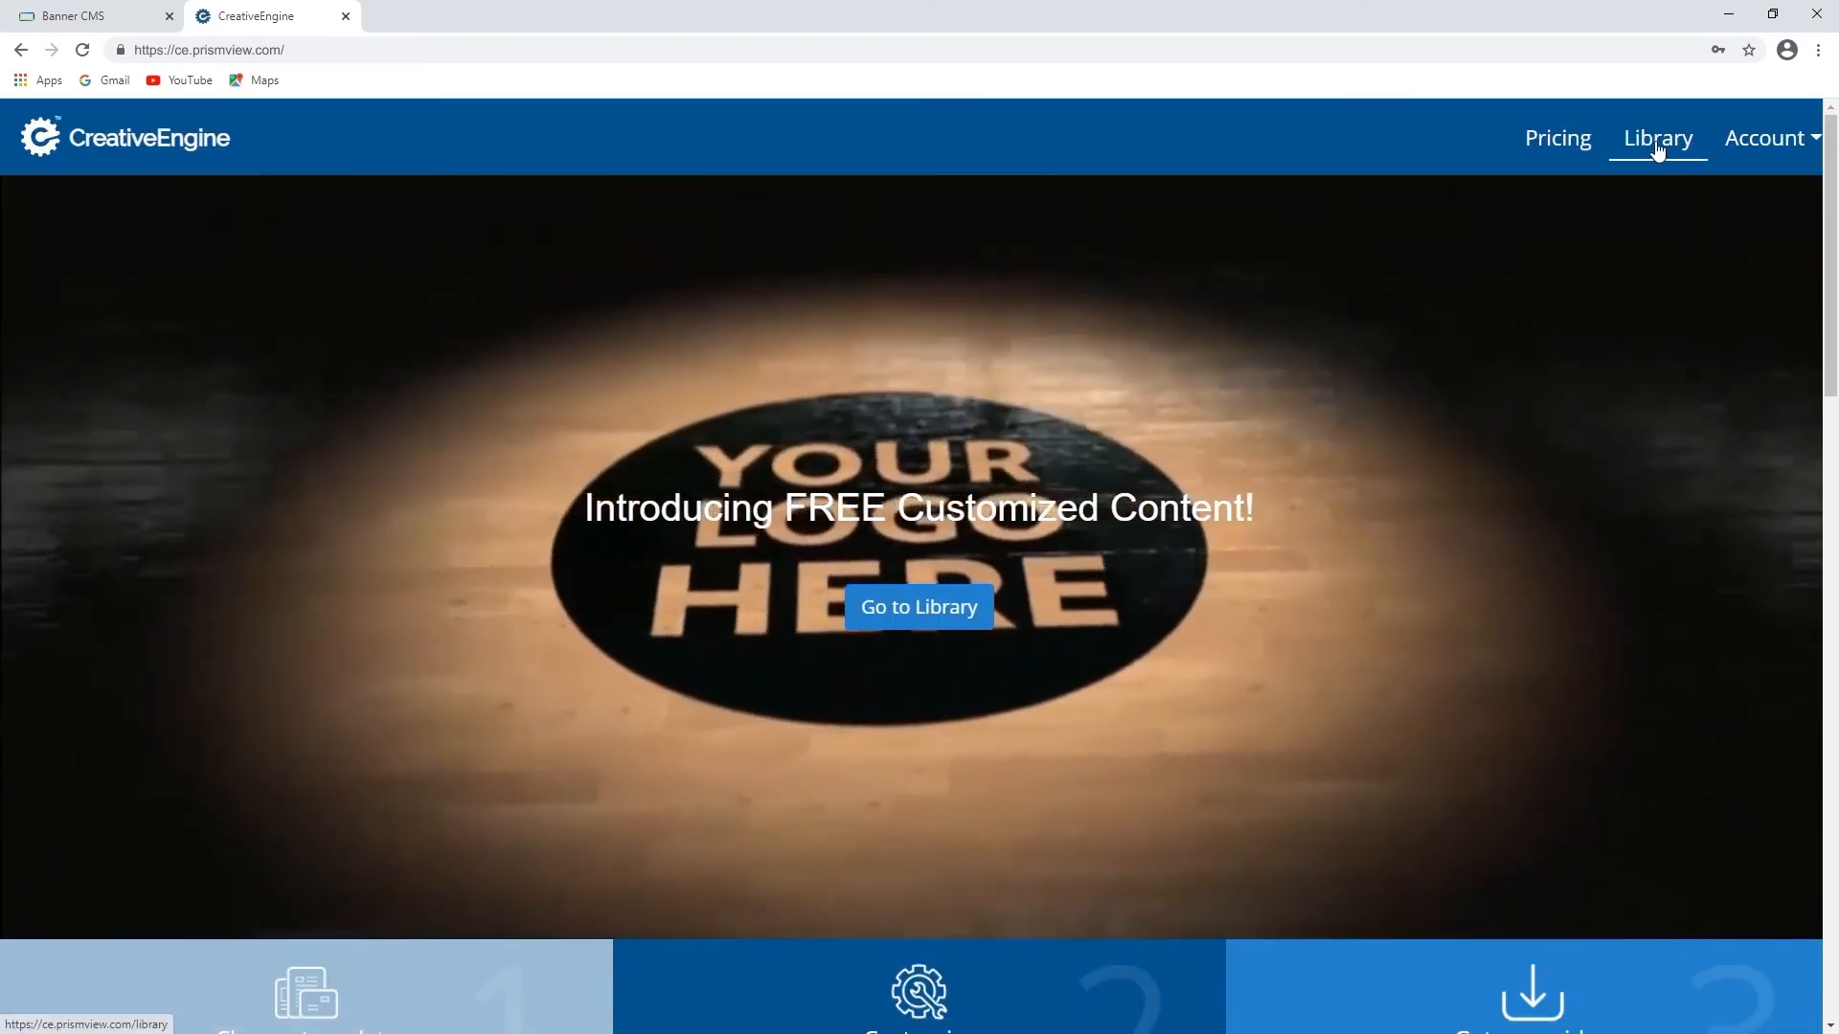
Browse the free, customizable and stock templates in the CreativeEngine library, loading more customizable and stock items.
click(1656, 146)
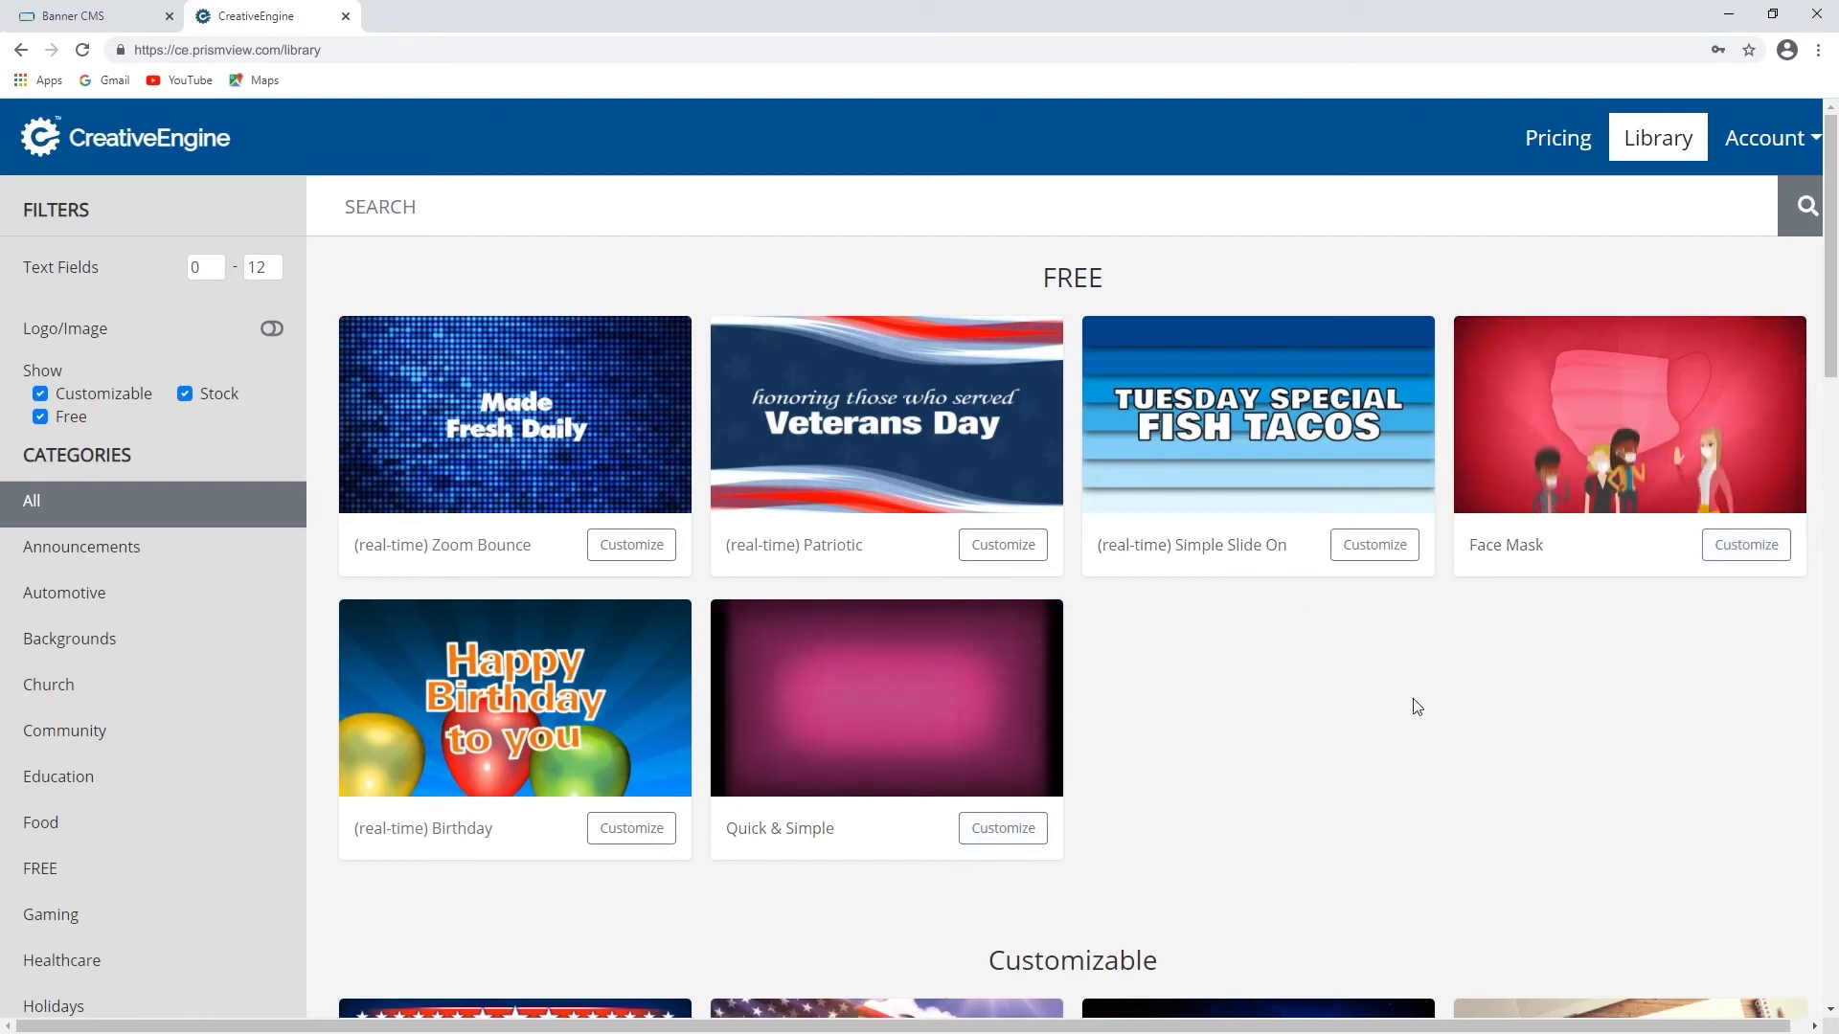
scroll(1363, 718, down, 8)
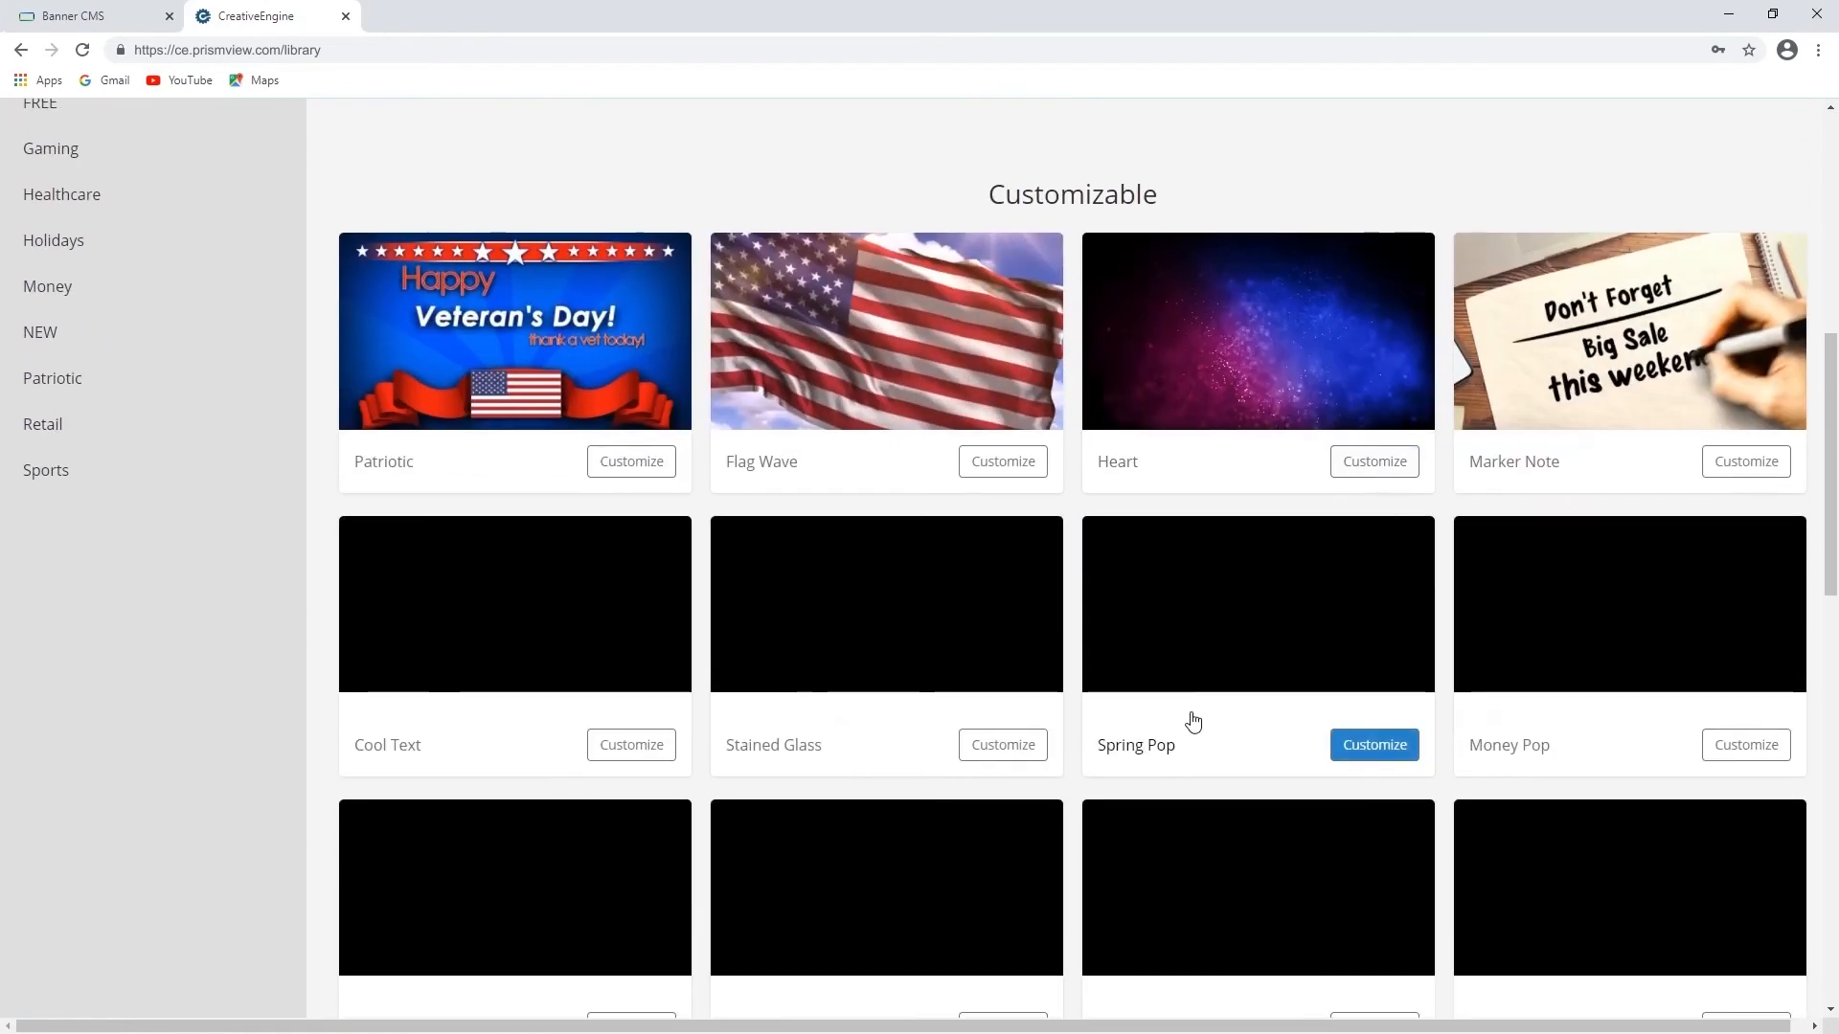
scroll(1191, 723, down, 3)
click(1053, 853)
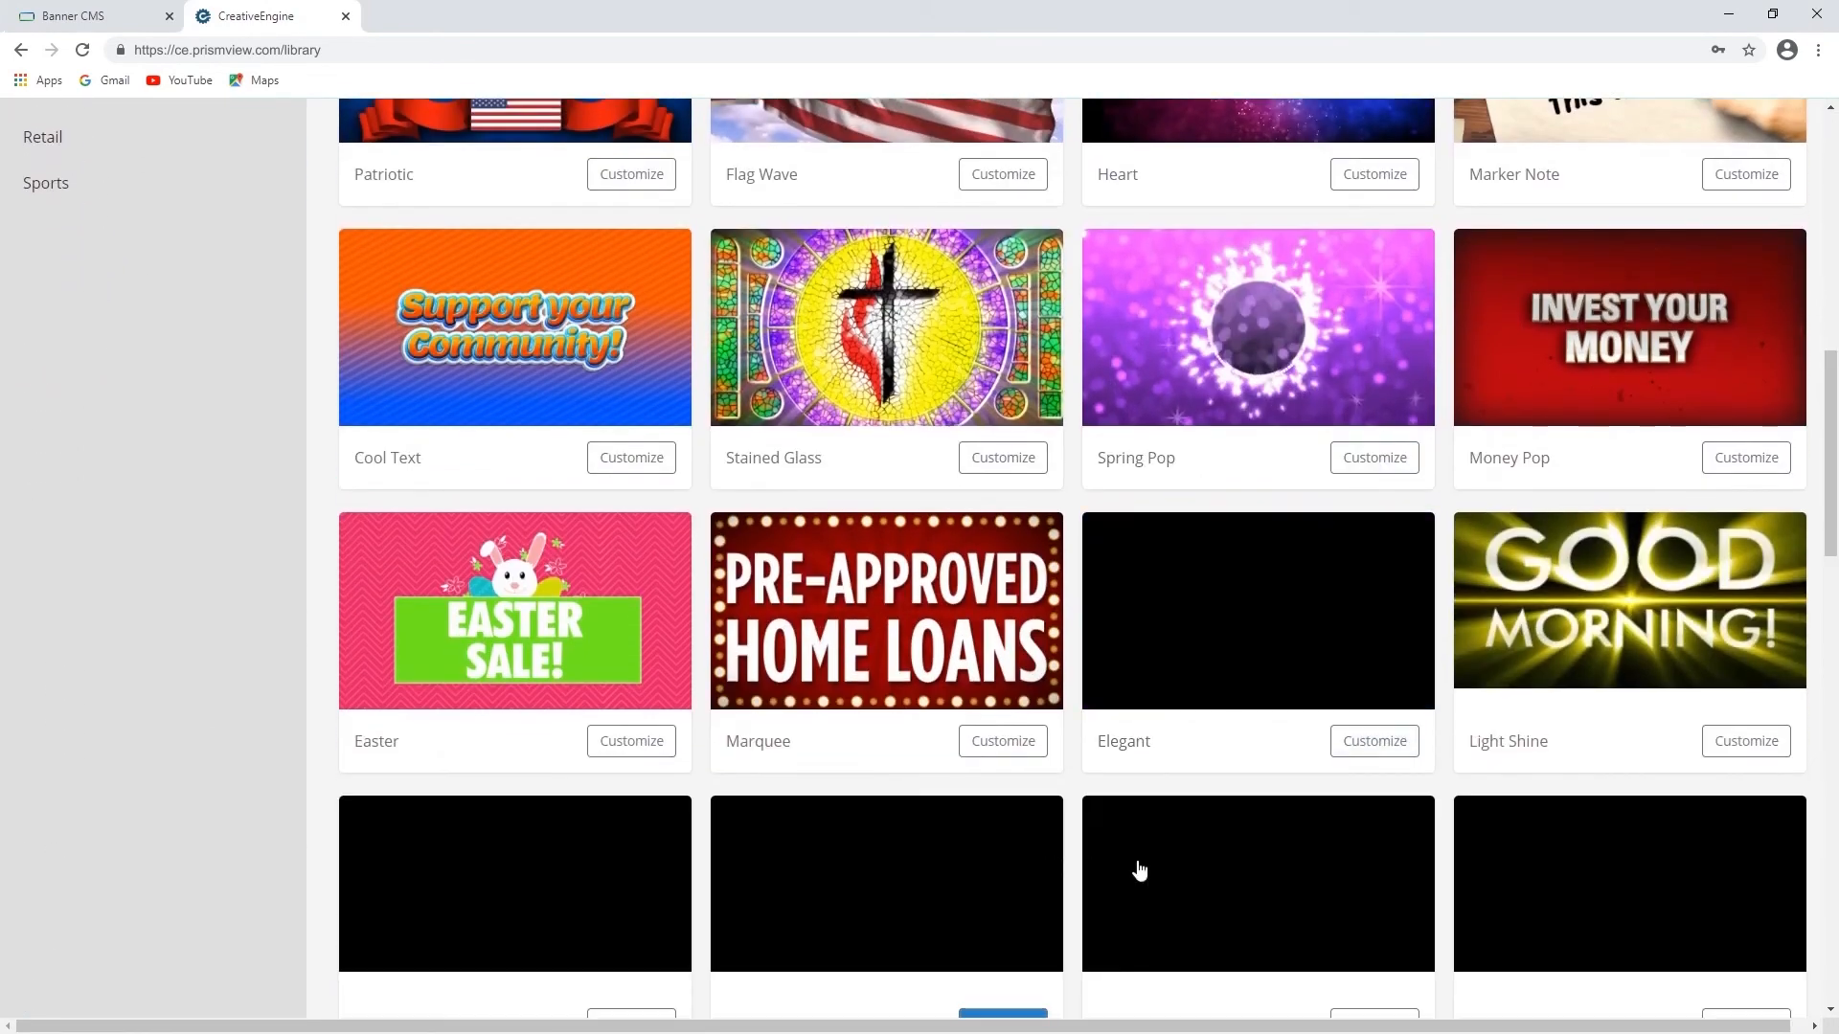
scroll(1145, 868, down, 8)
scroll(1157, 868, down, 7)
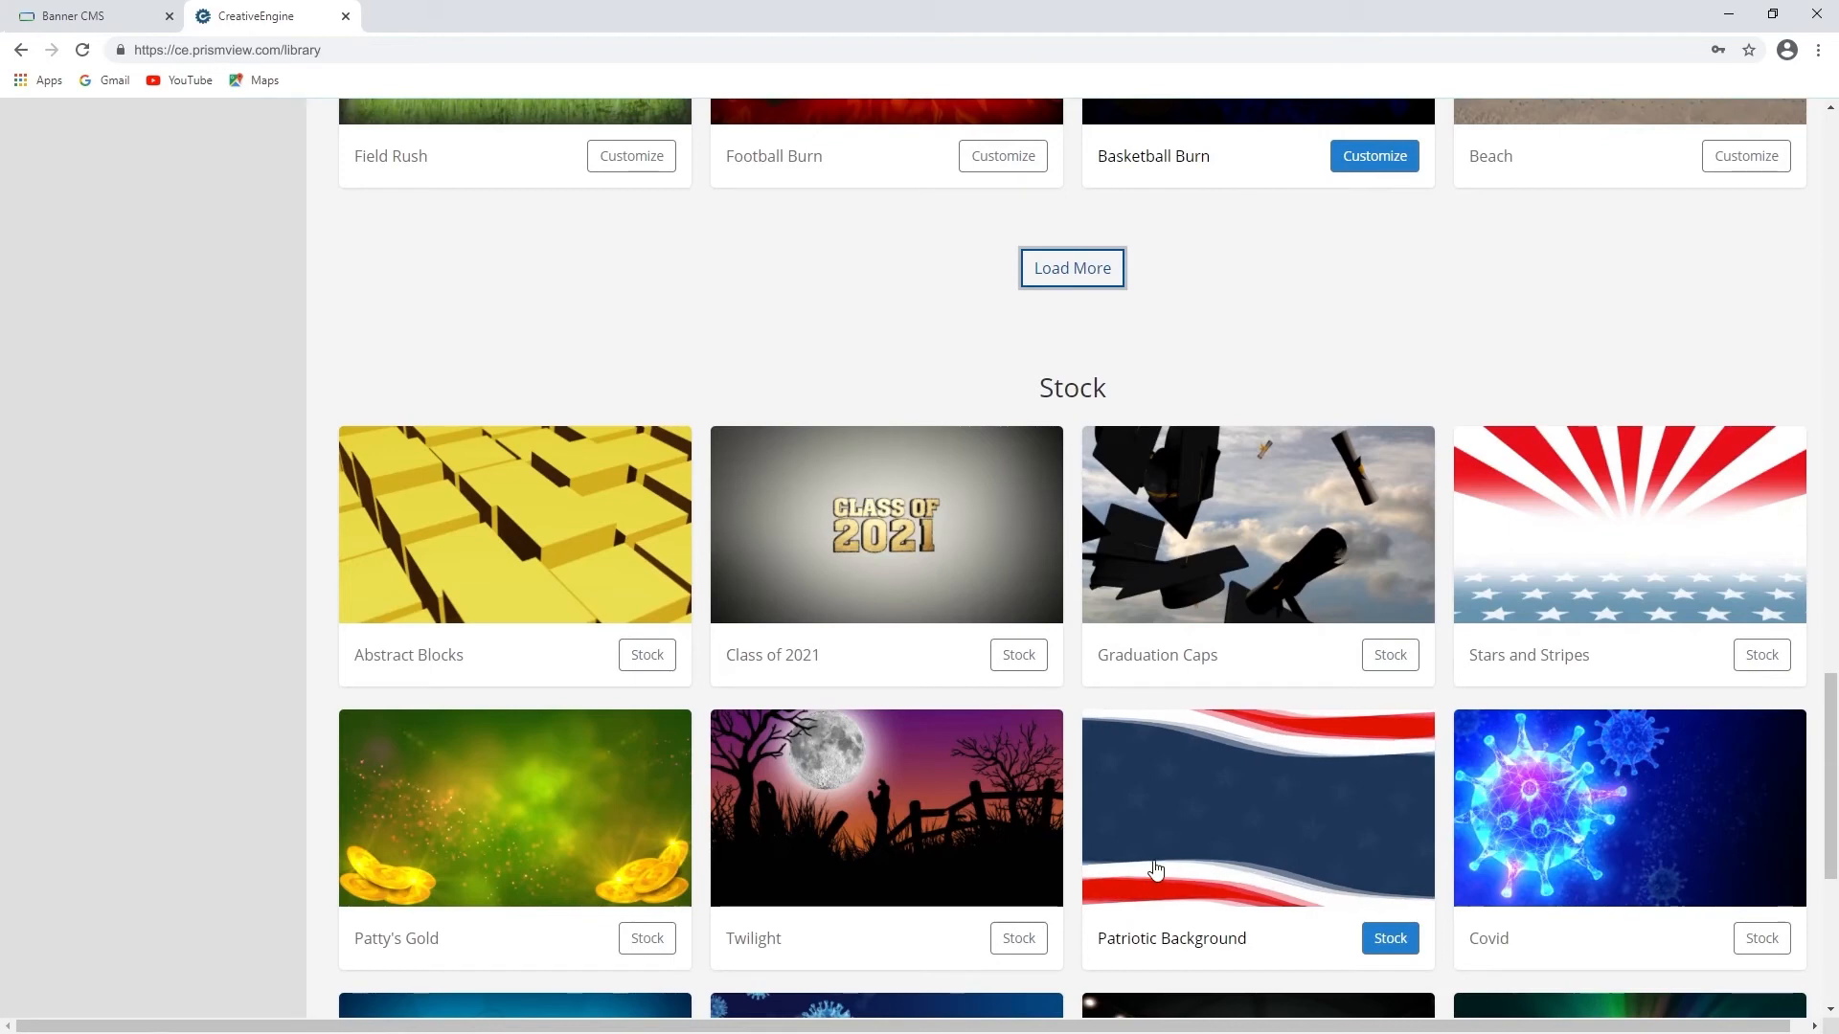
scroll(1157, 869, down, 2)
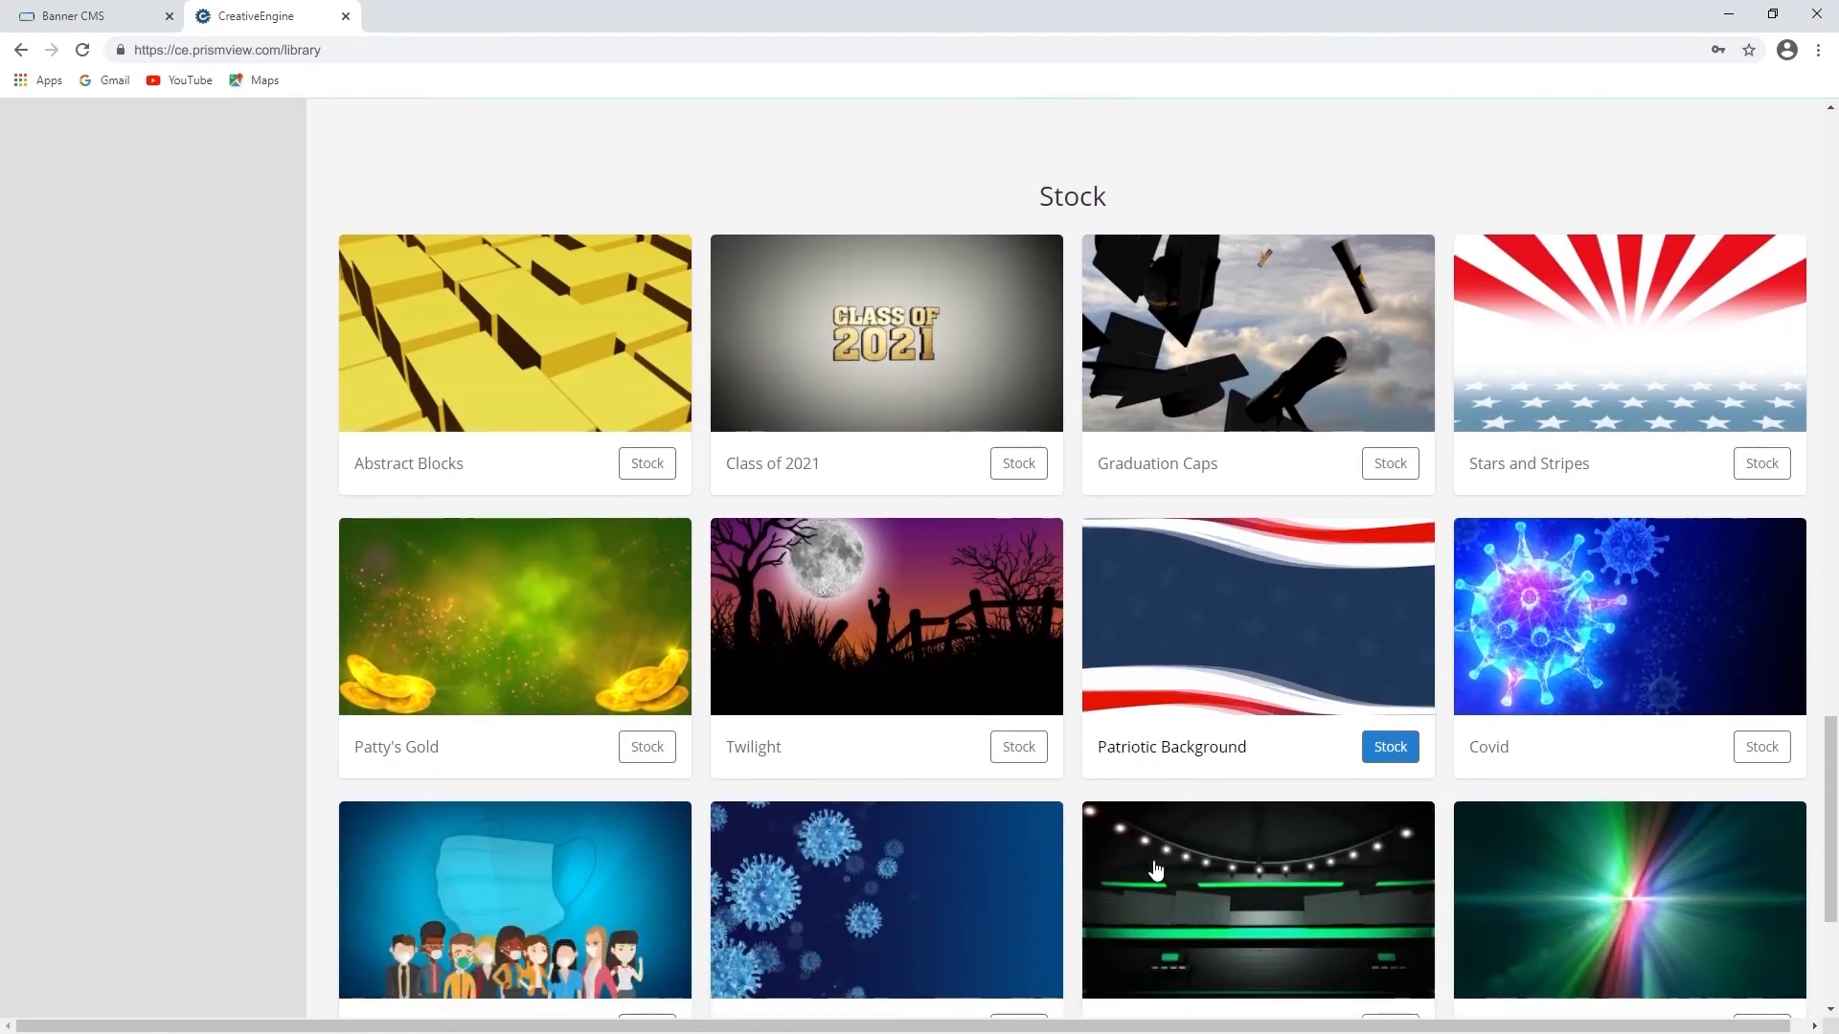
scroll(1157, 869, down, 2)
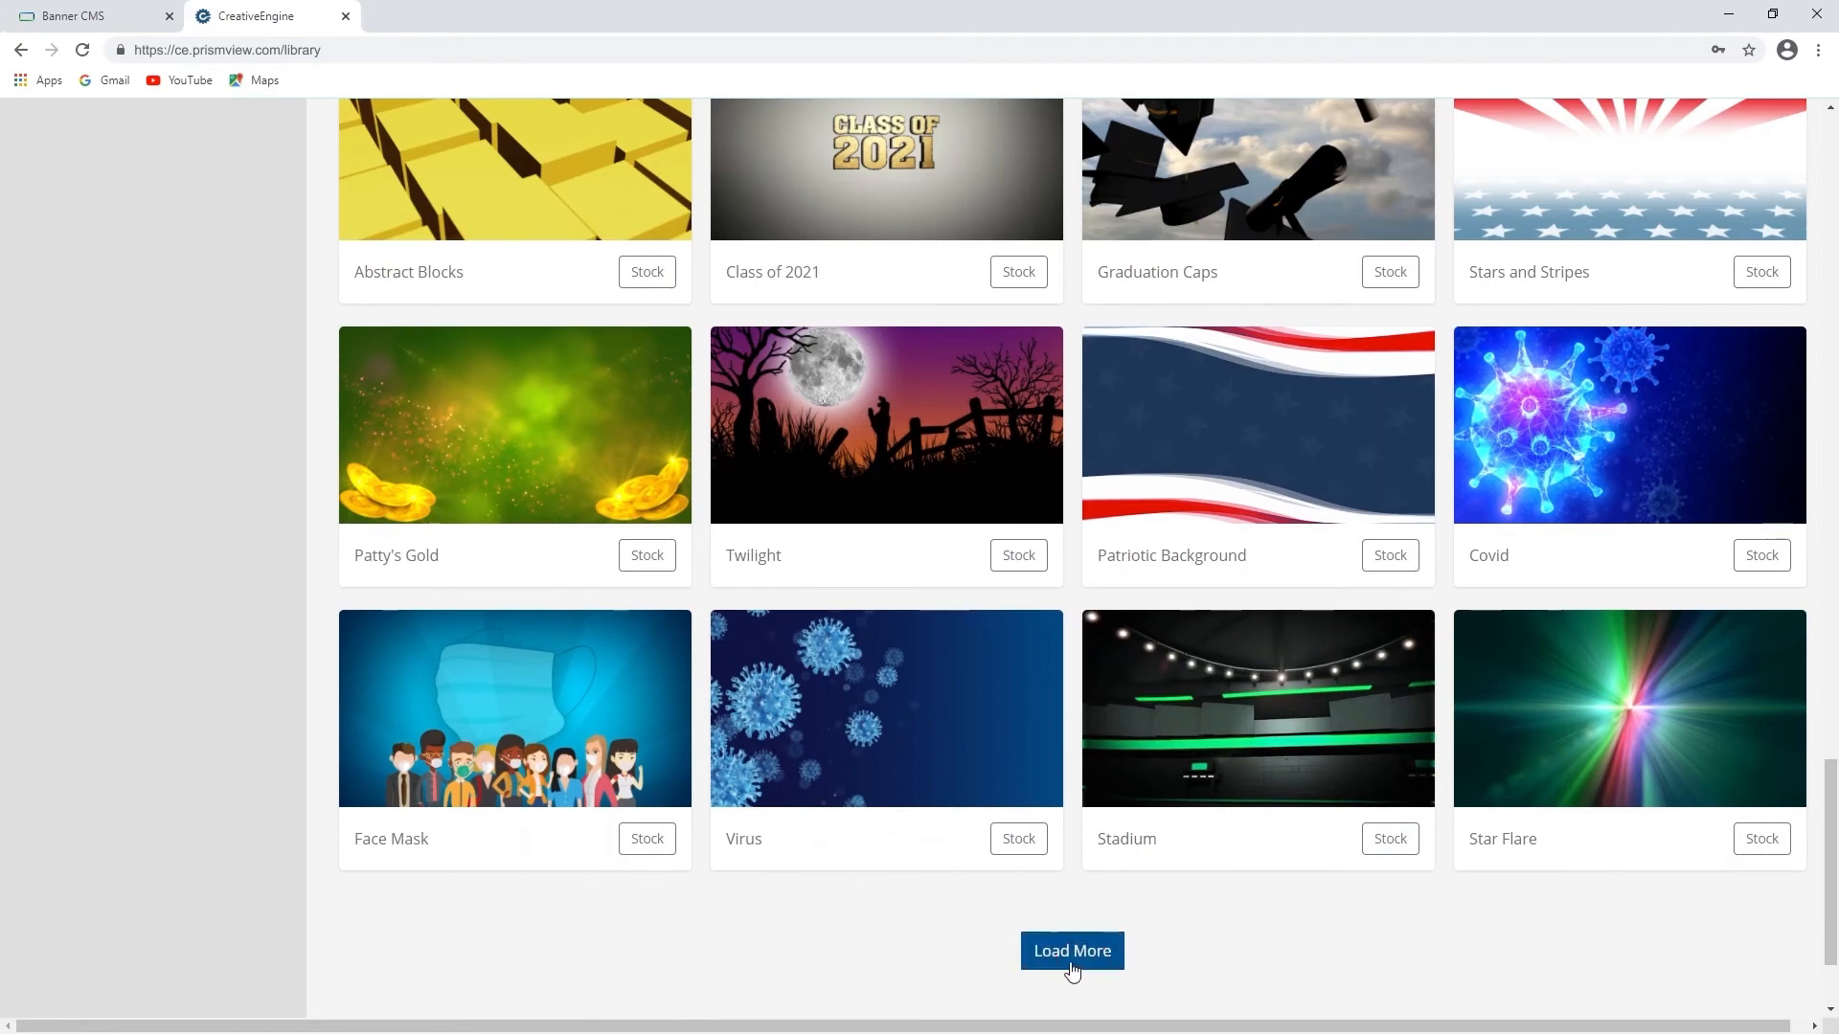
click(1052, 962)
scroll(1159, 948, down, 6)
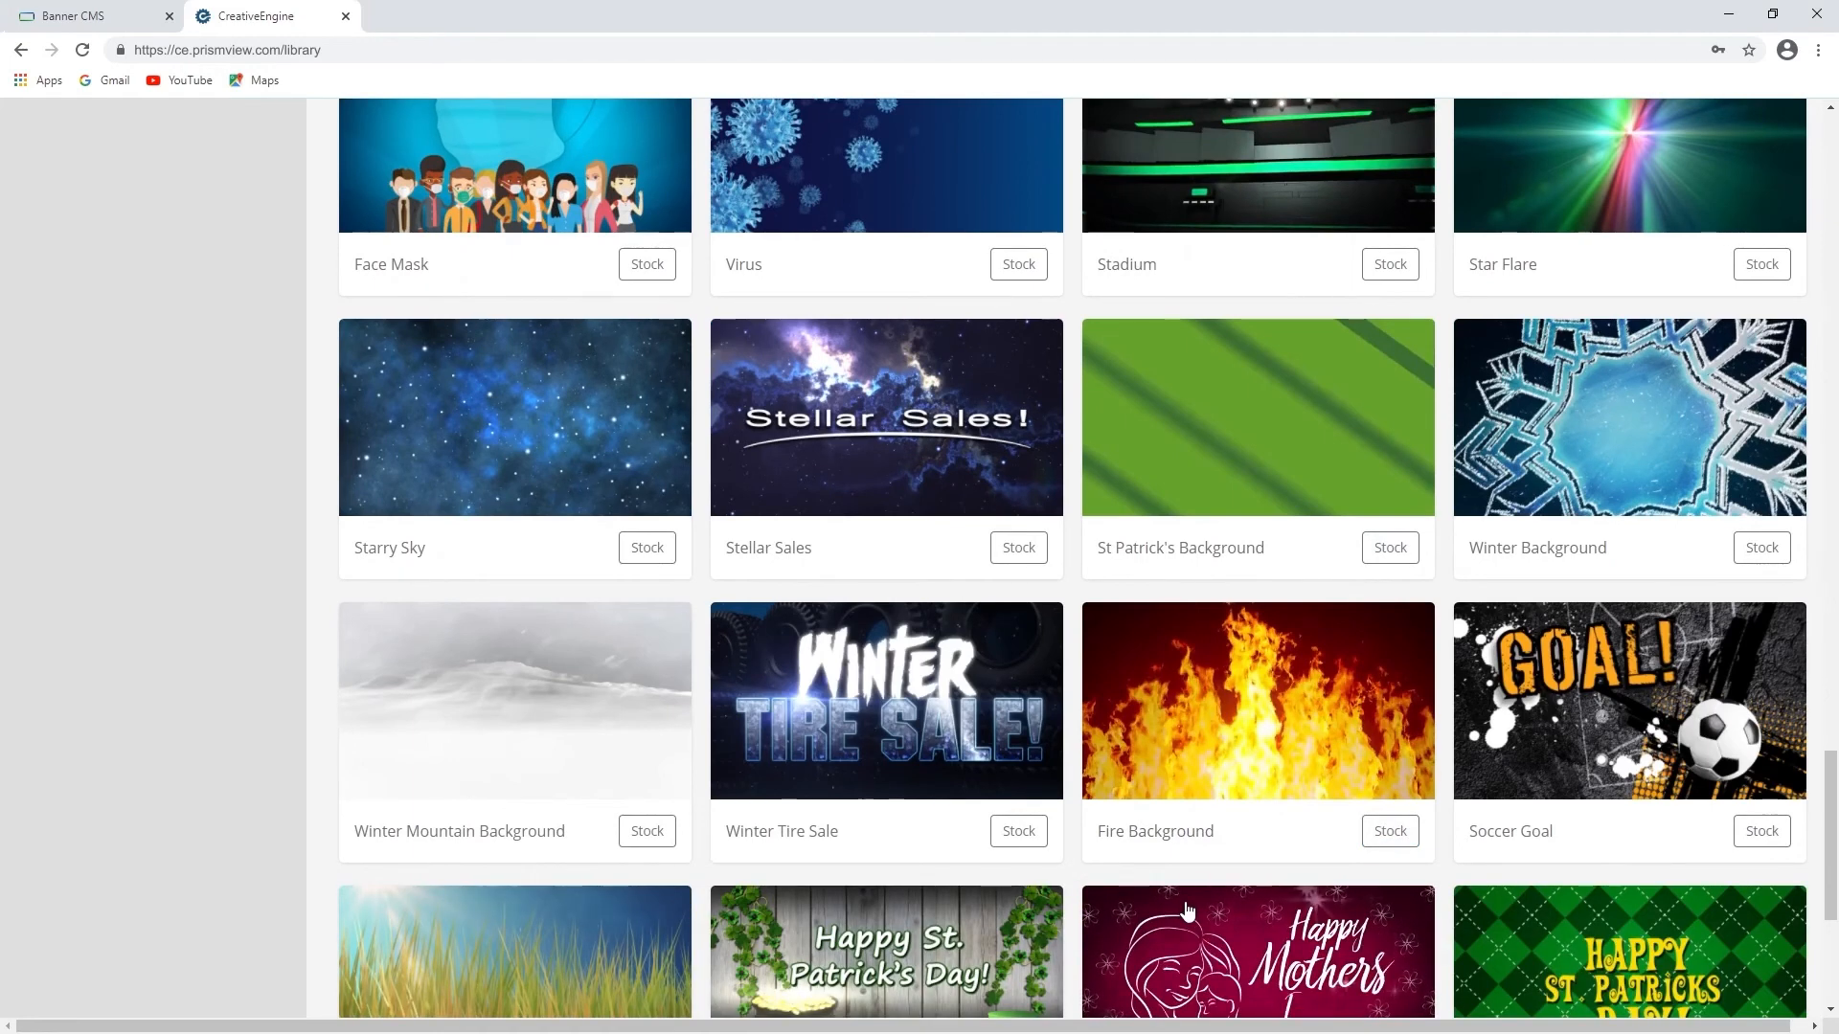
scroll(1187, 909, down, 1)
scroll(1188, 910, down, 3)
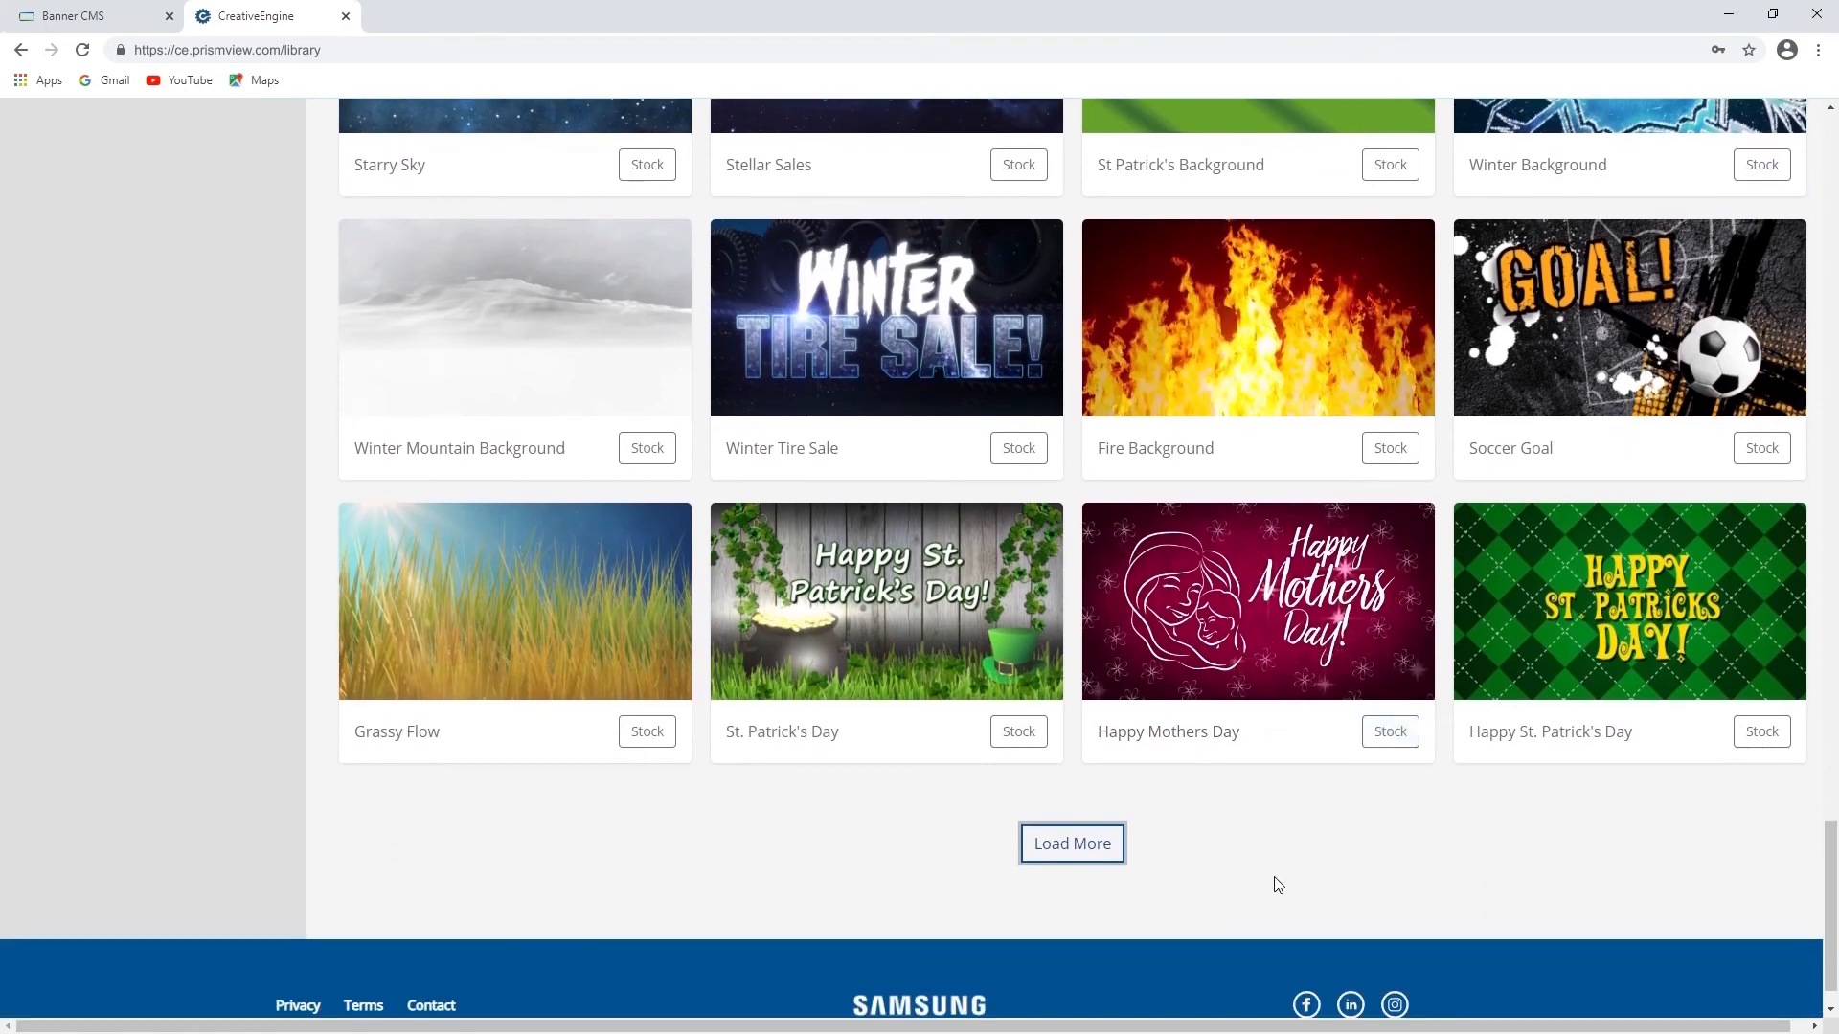
scroll(1288, 879, up, 12)
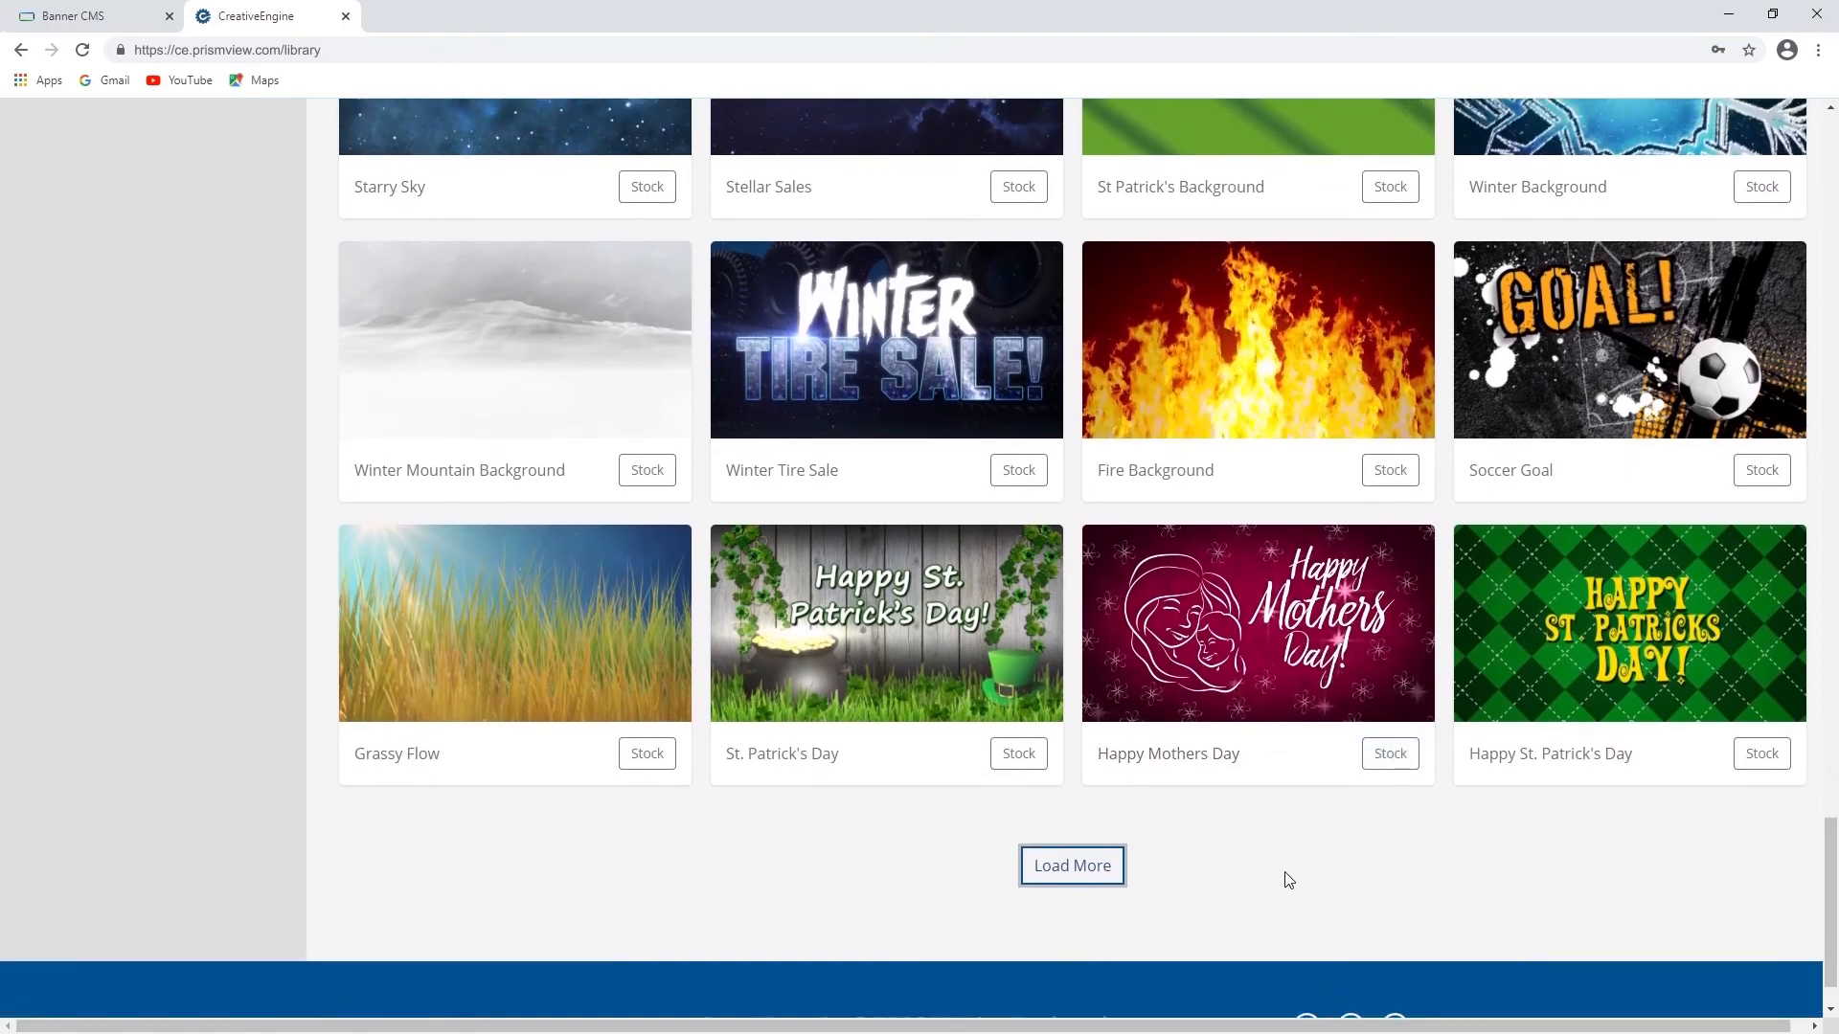
scroll(1284, 879, up, 20)
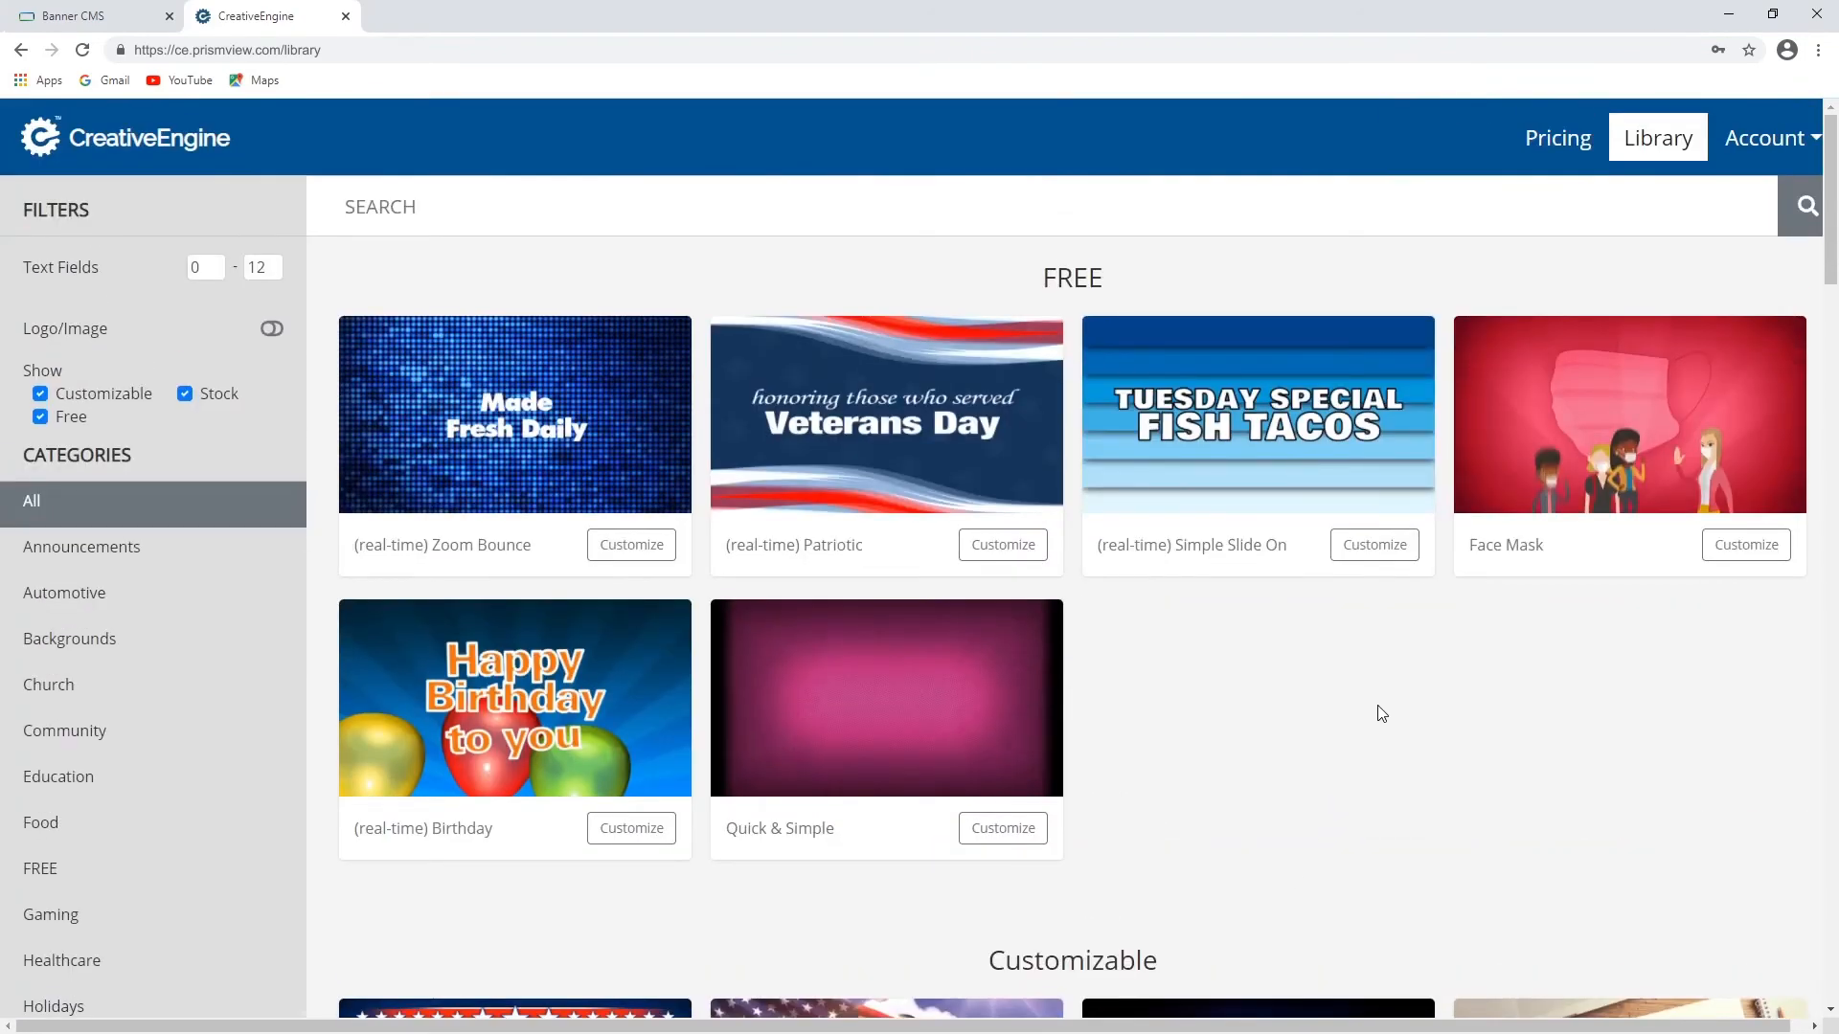
Review the CreativeEngine pricing plans, the key explaining the subscription terms, and the contact note for bespoke services.
click(1554, 152)
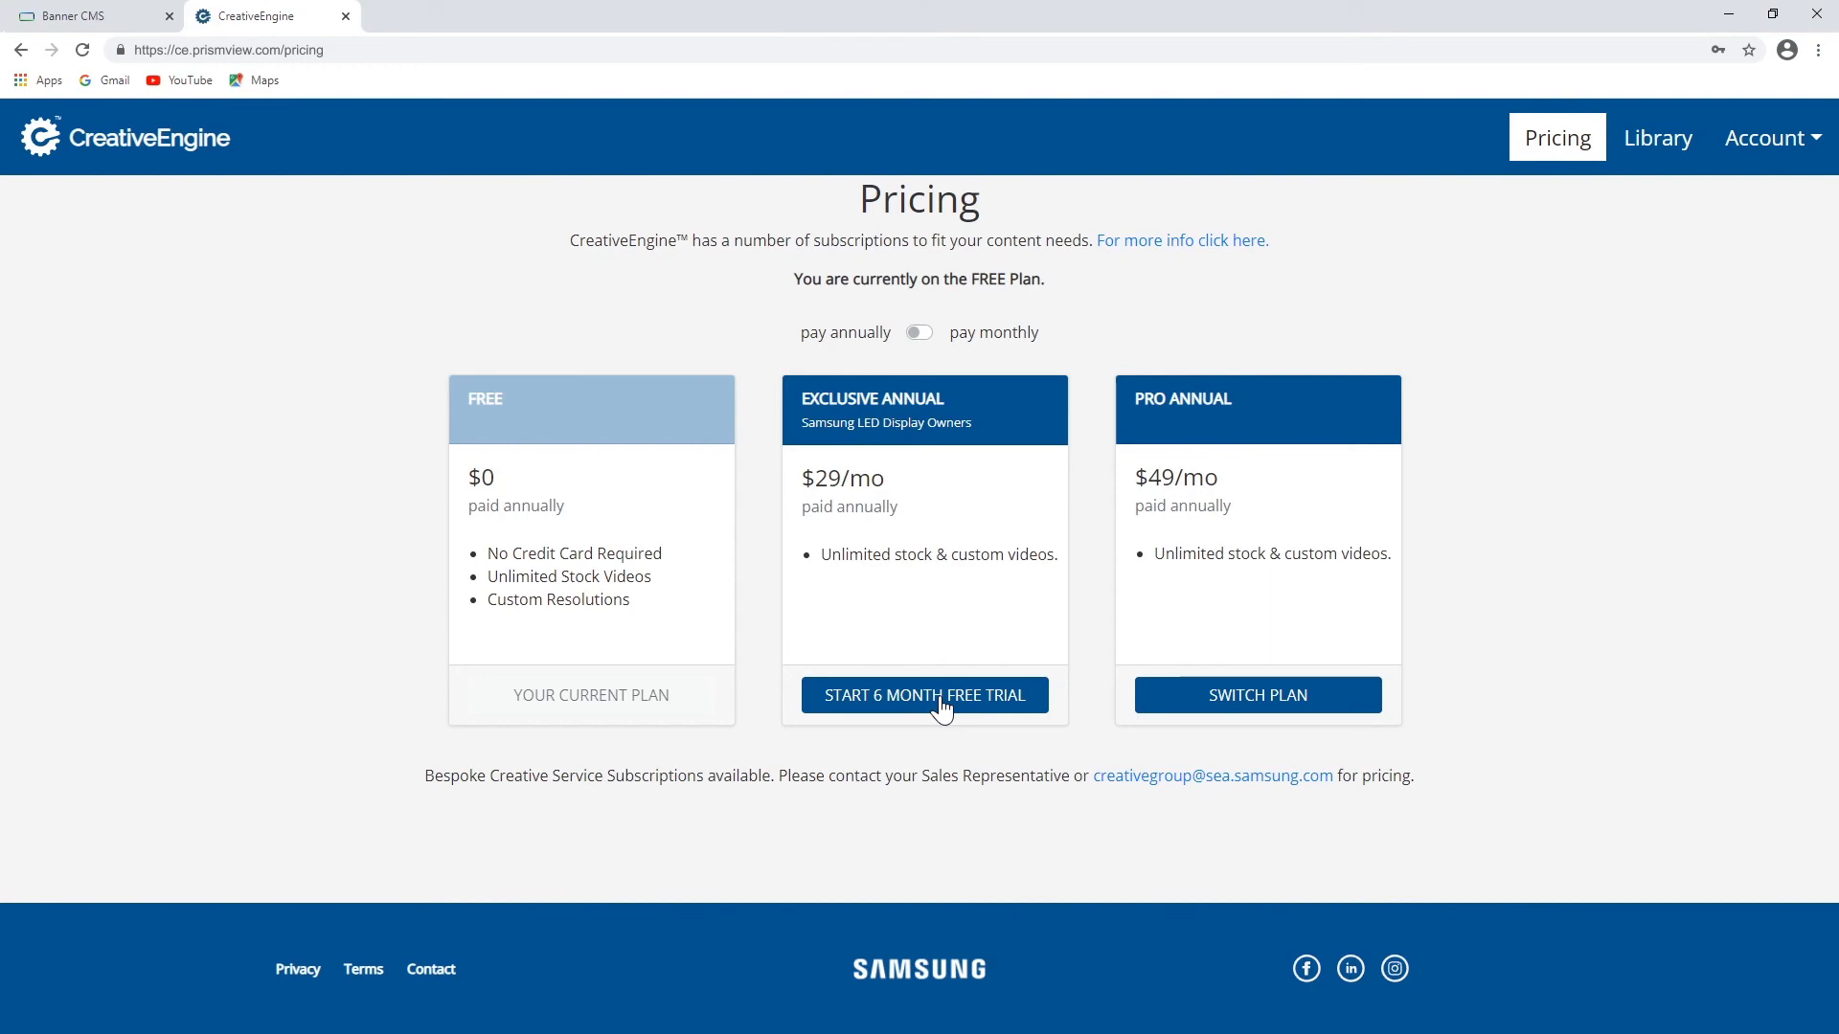
click(1207, 243)
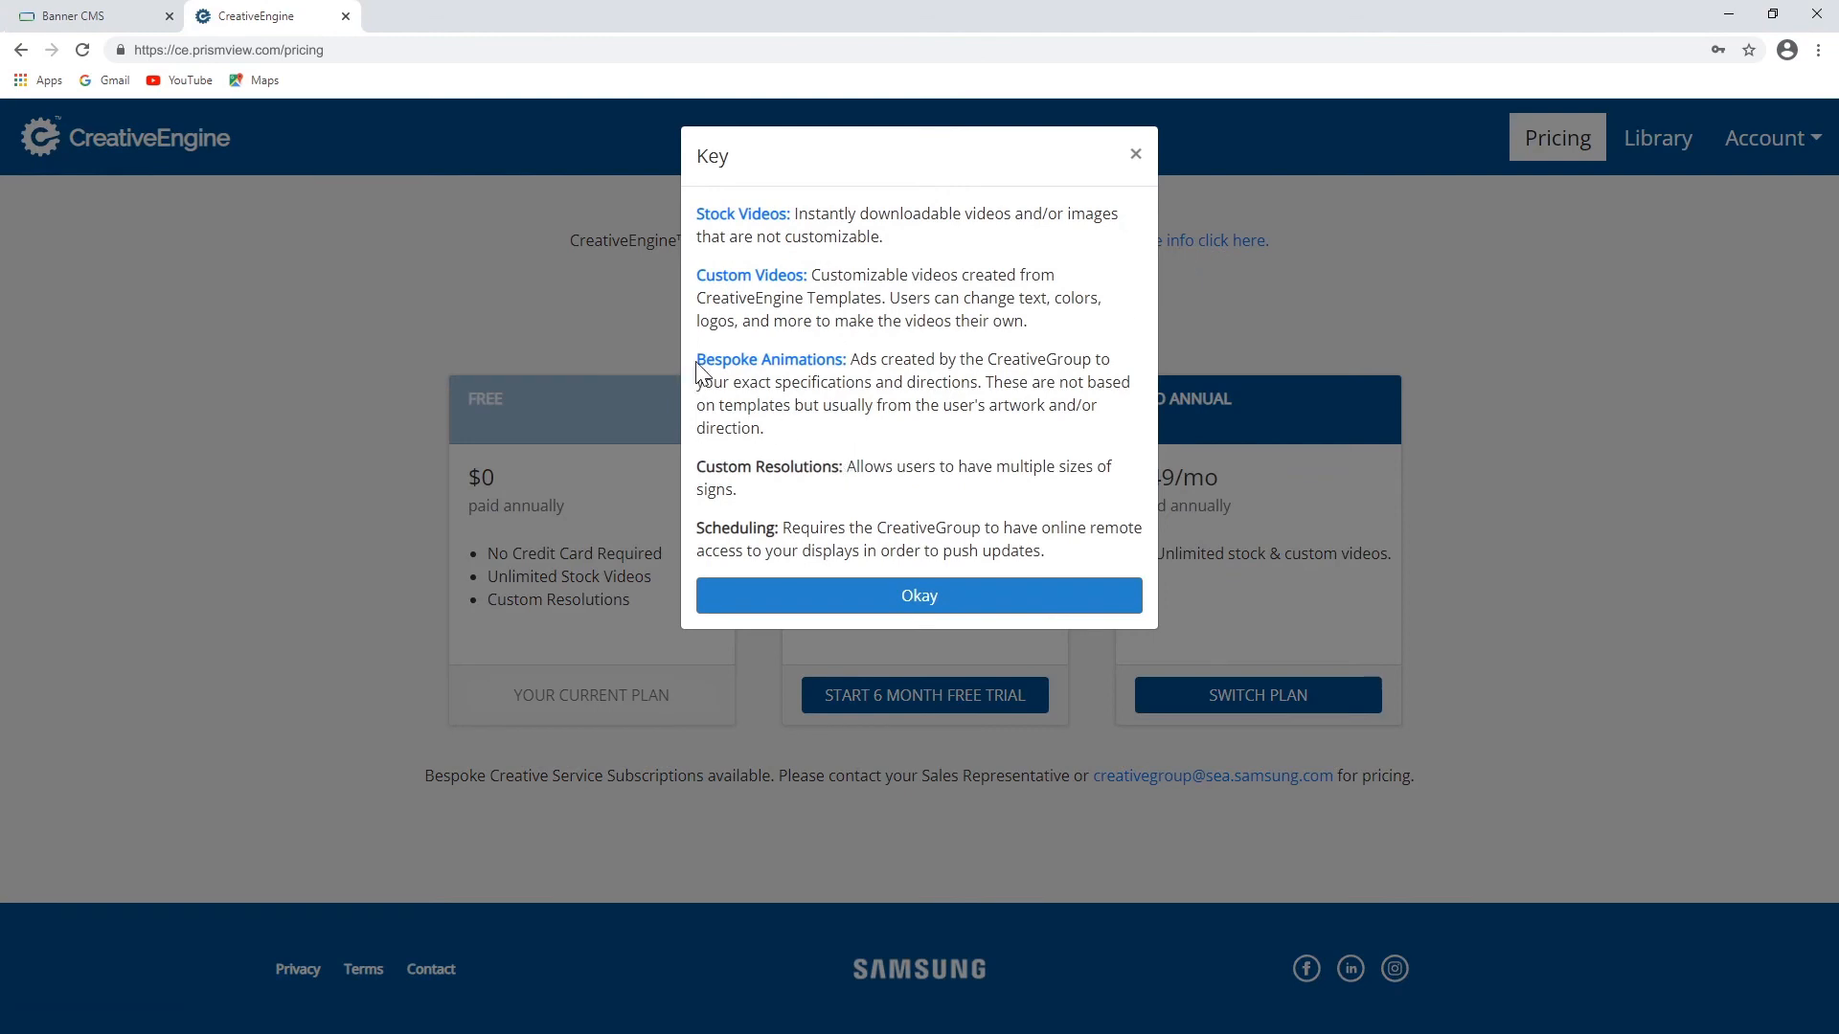
drag(698, 366, 846, 362)
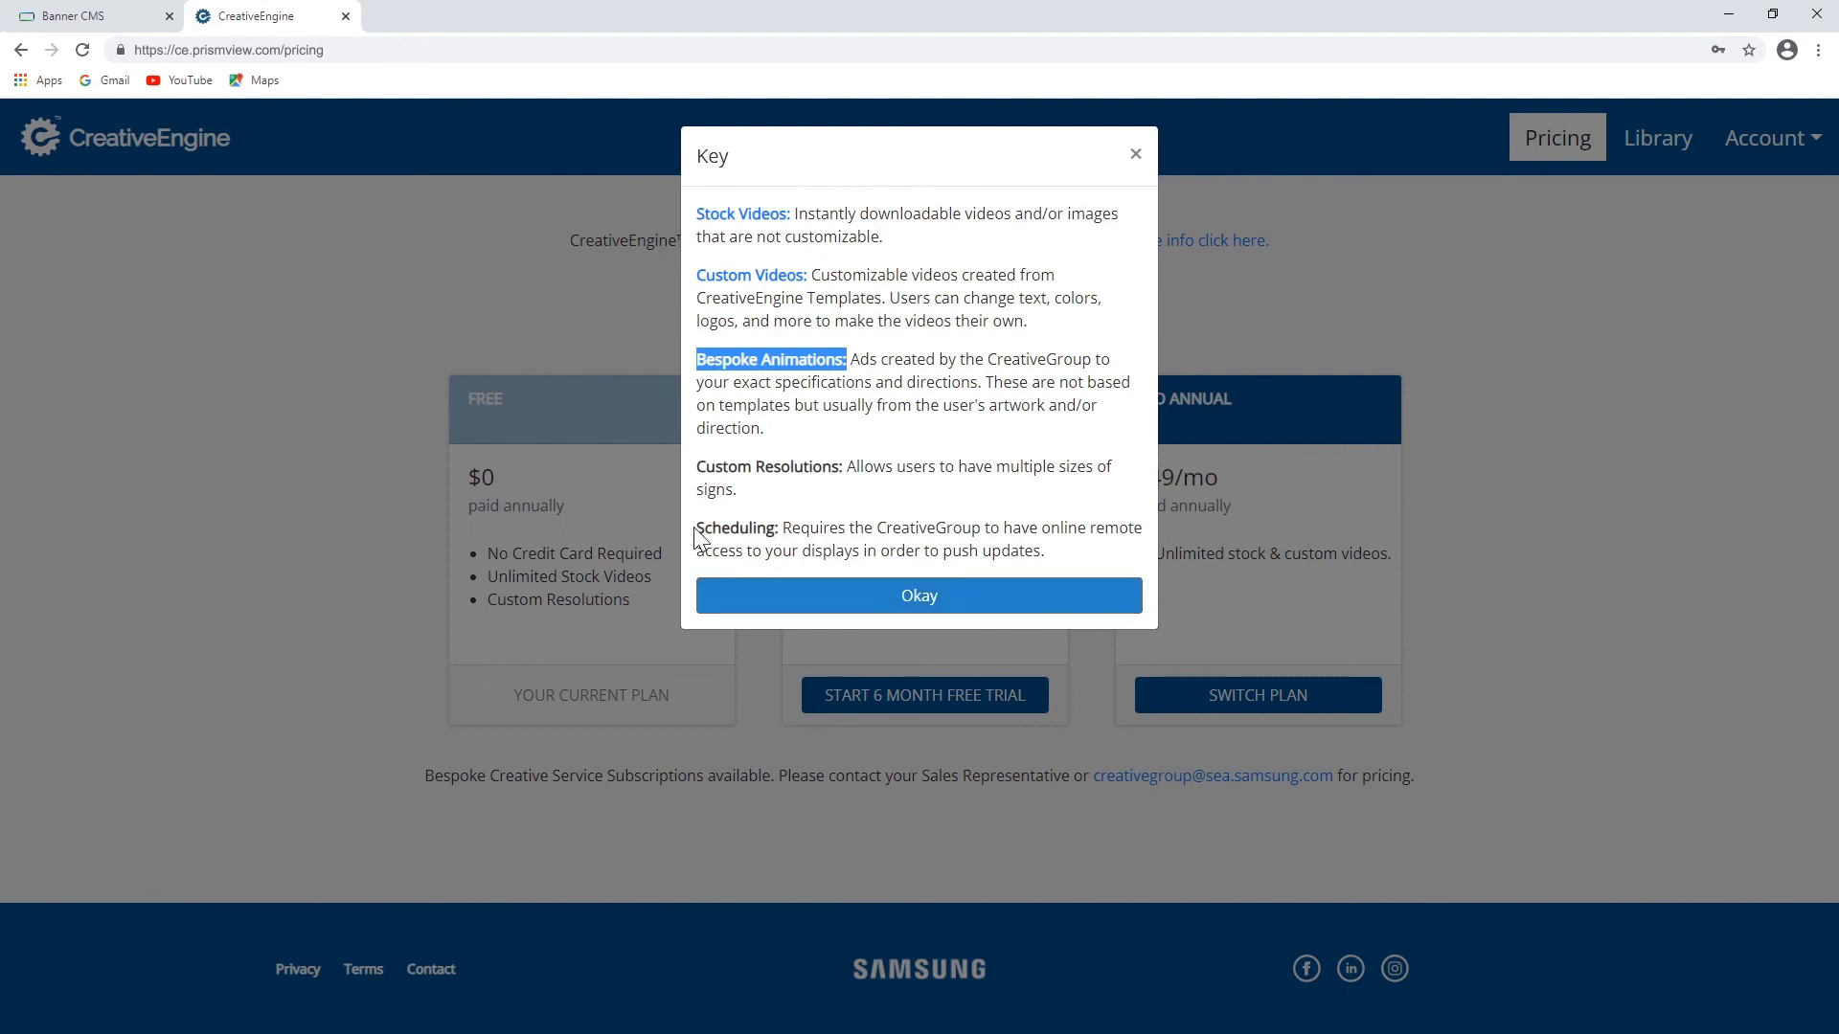
drag(696, 527, 780, 528)
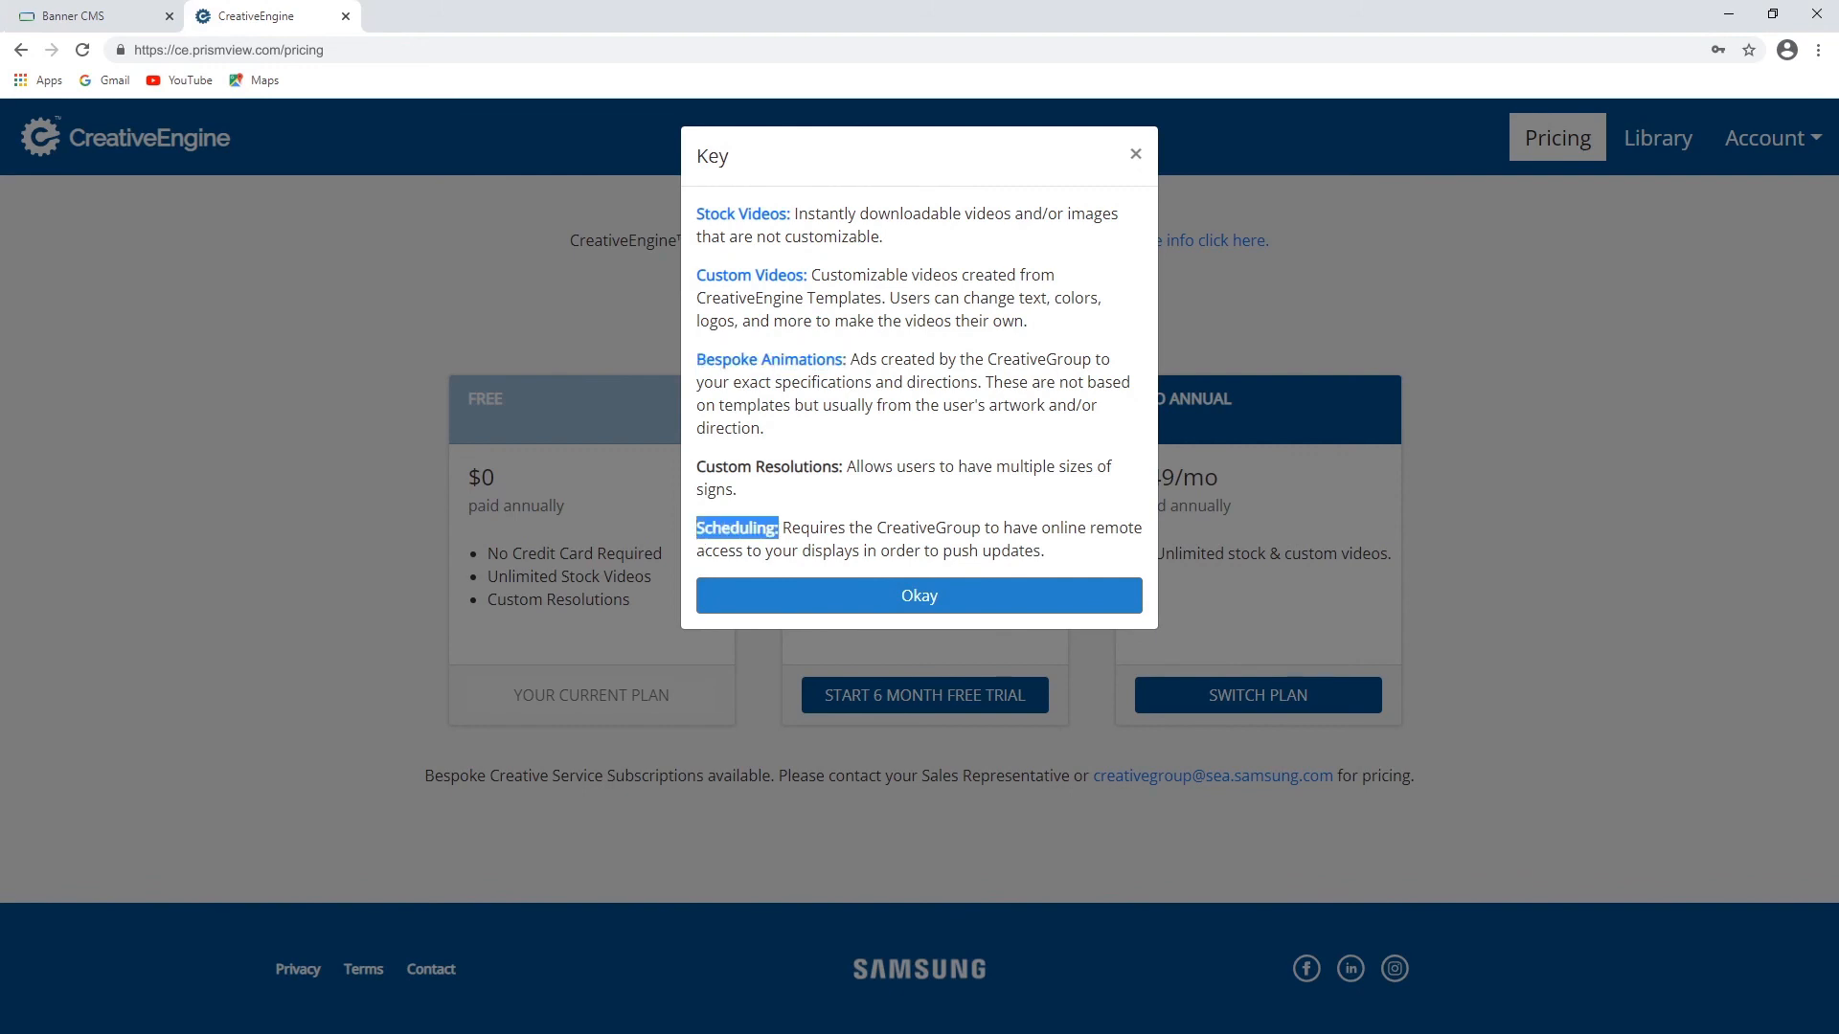
click(1042, 607)
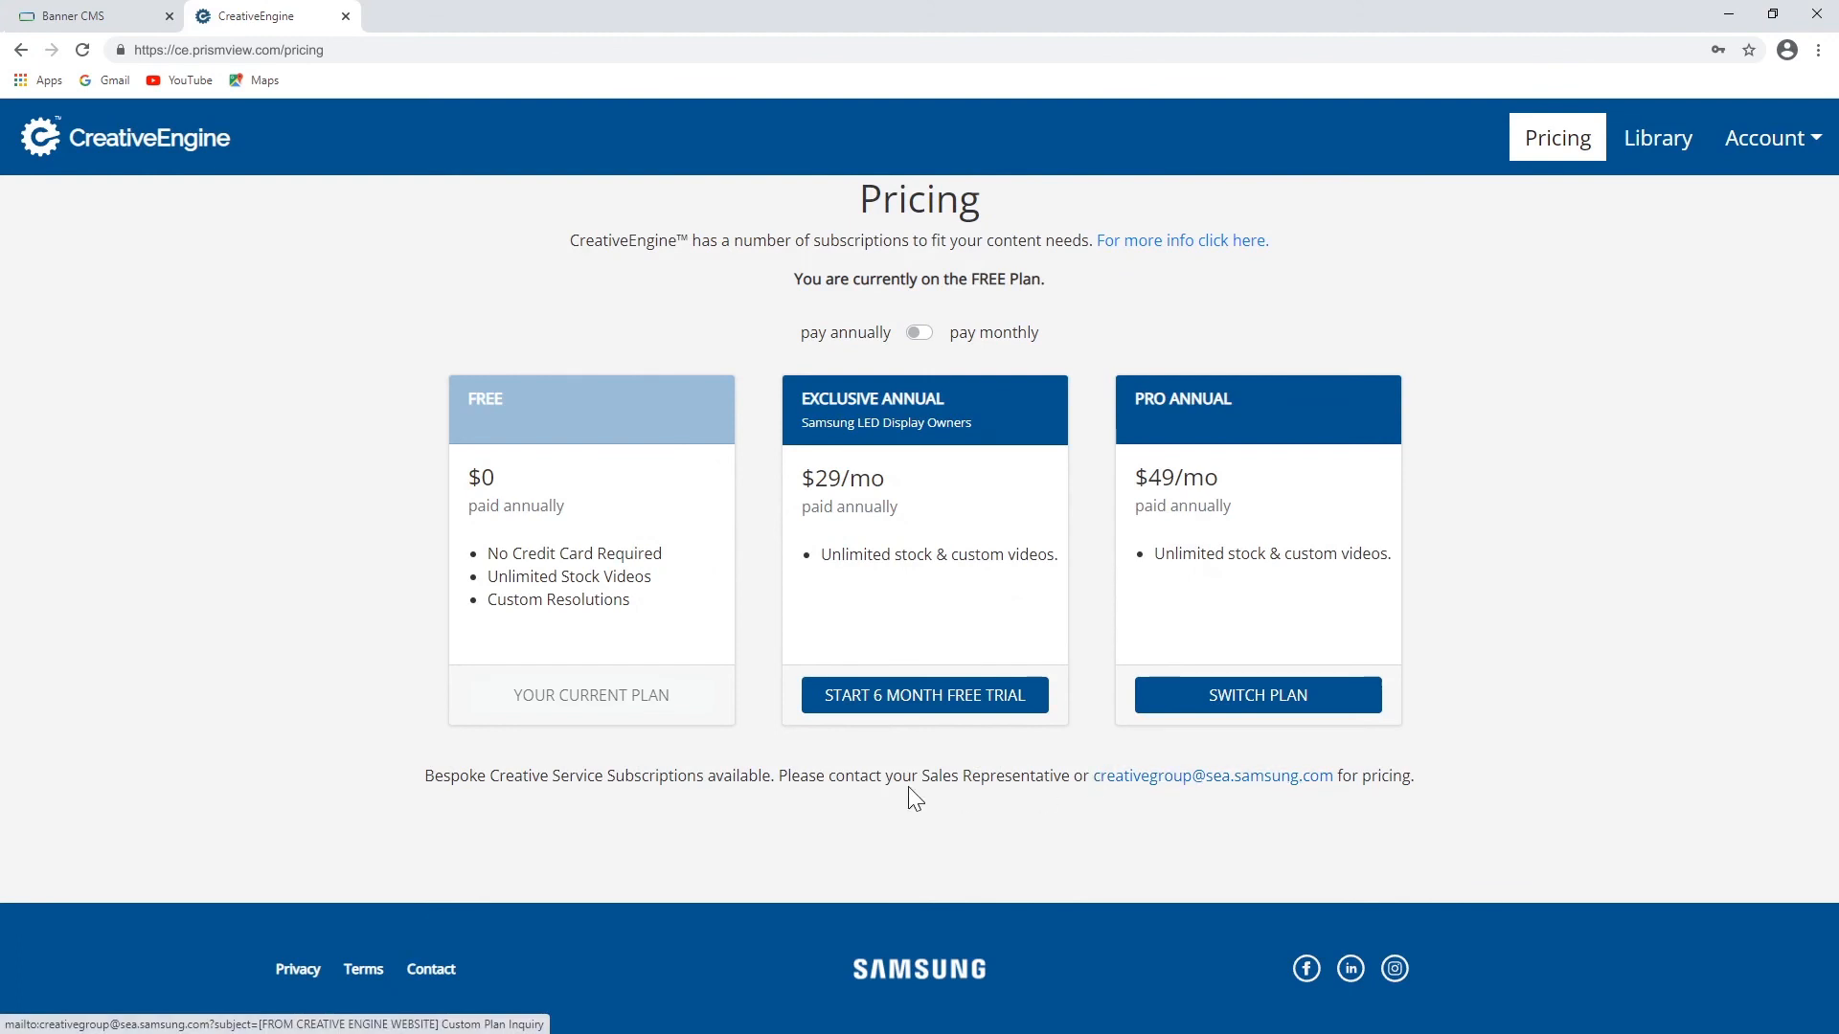
drag(779, 776, 1418, 770)
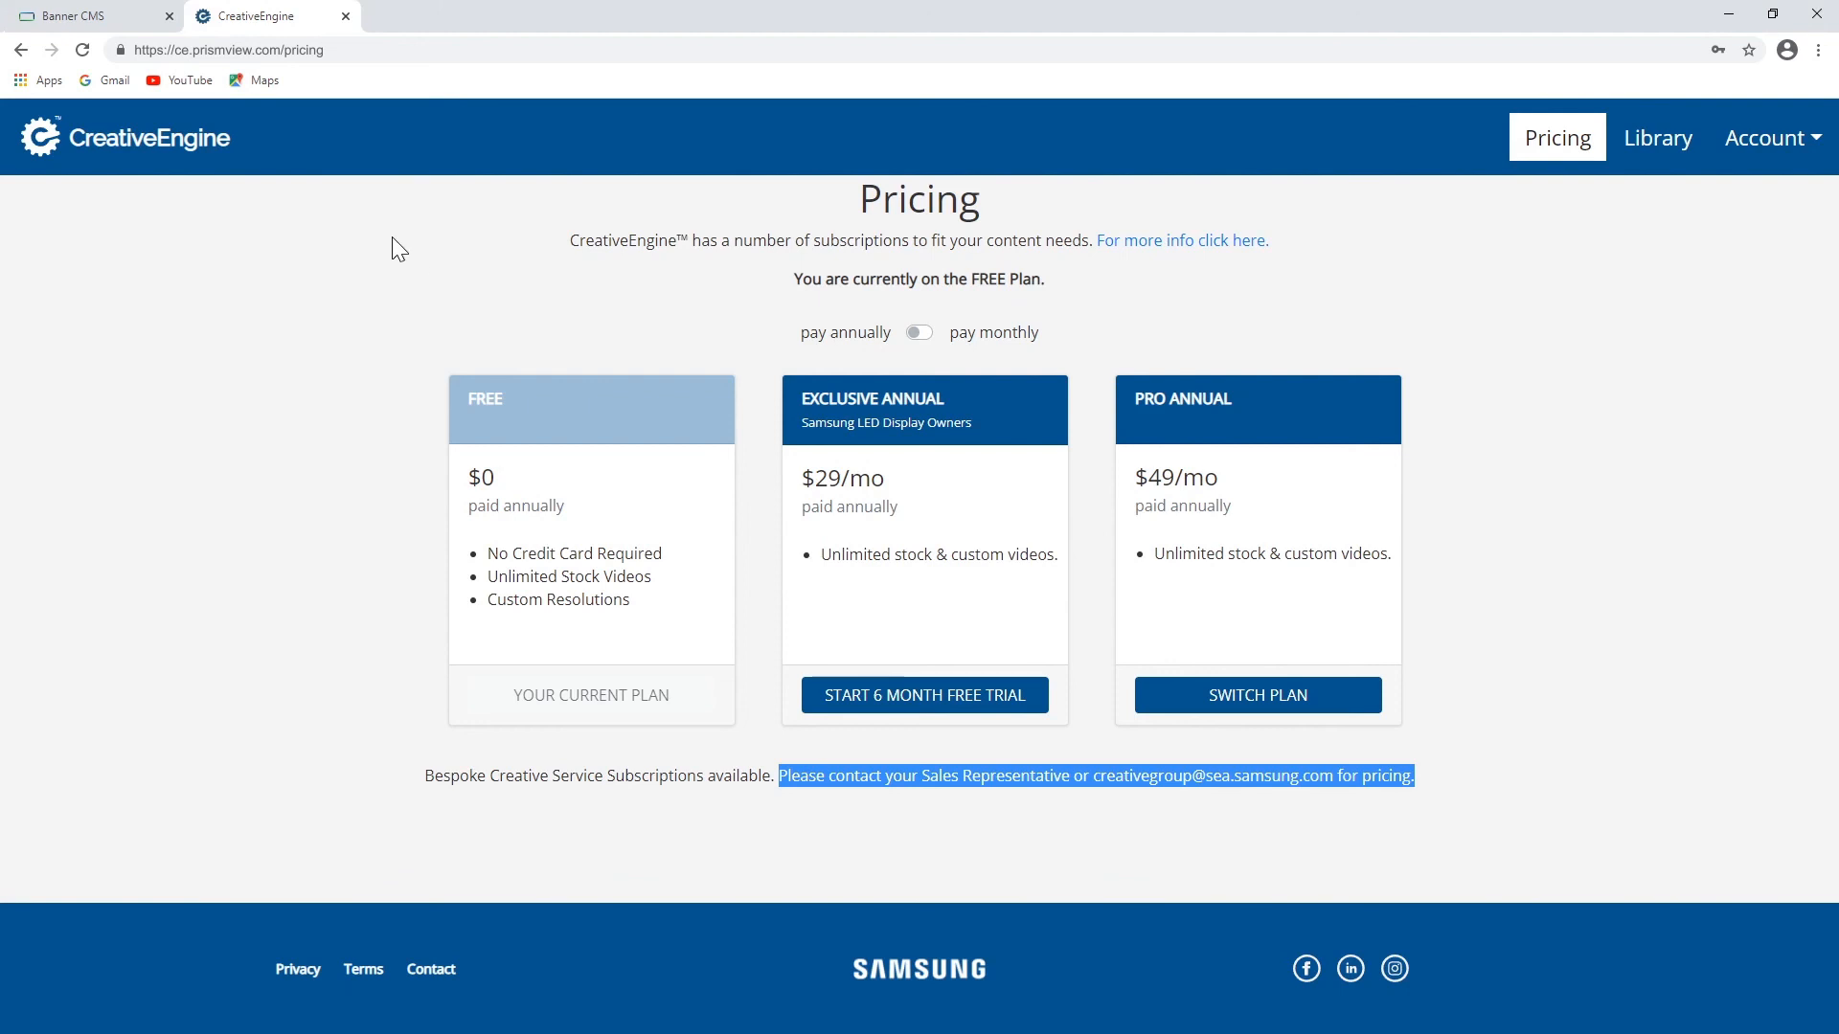
Close the CreativeEngine site and examine the support contacts and training videos on the Banner CMS Help page.
click(345, 15)
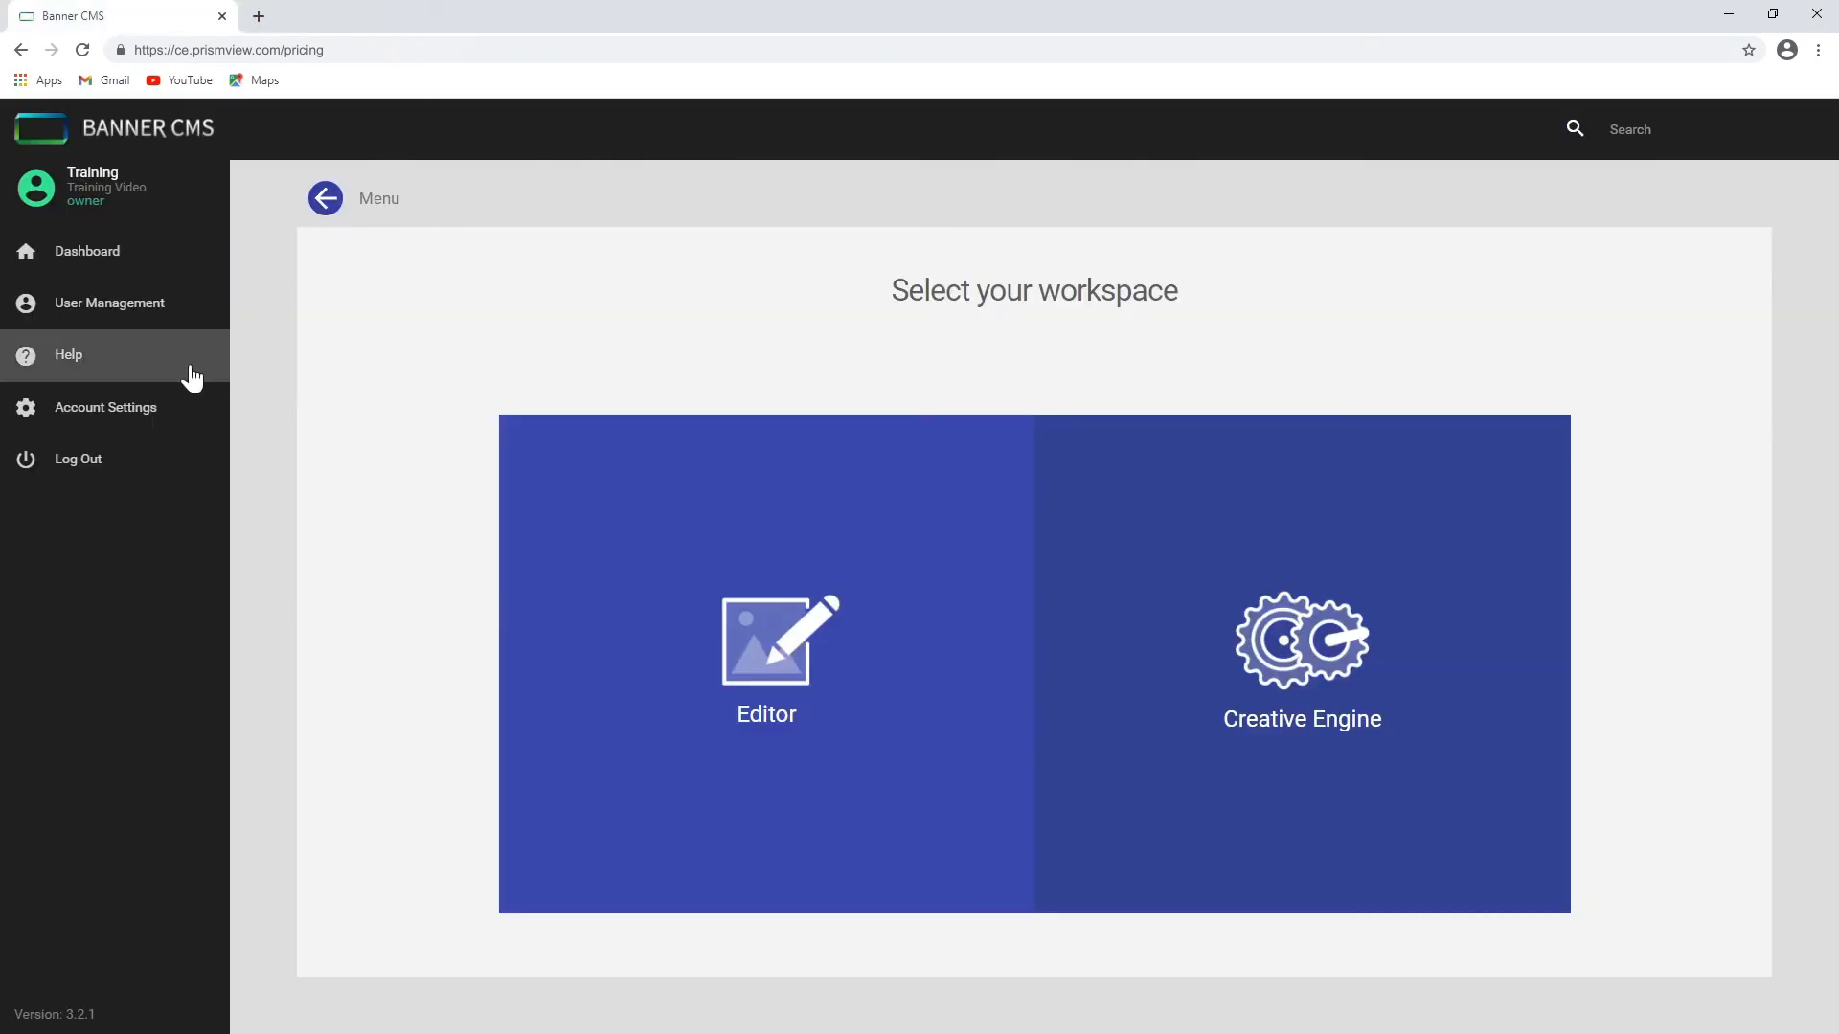
click(69, 362)
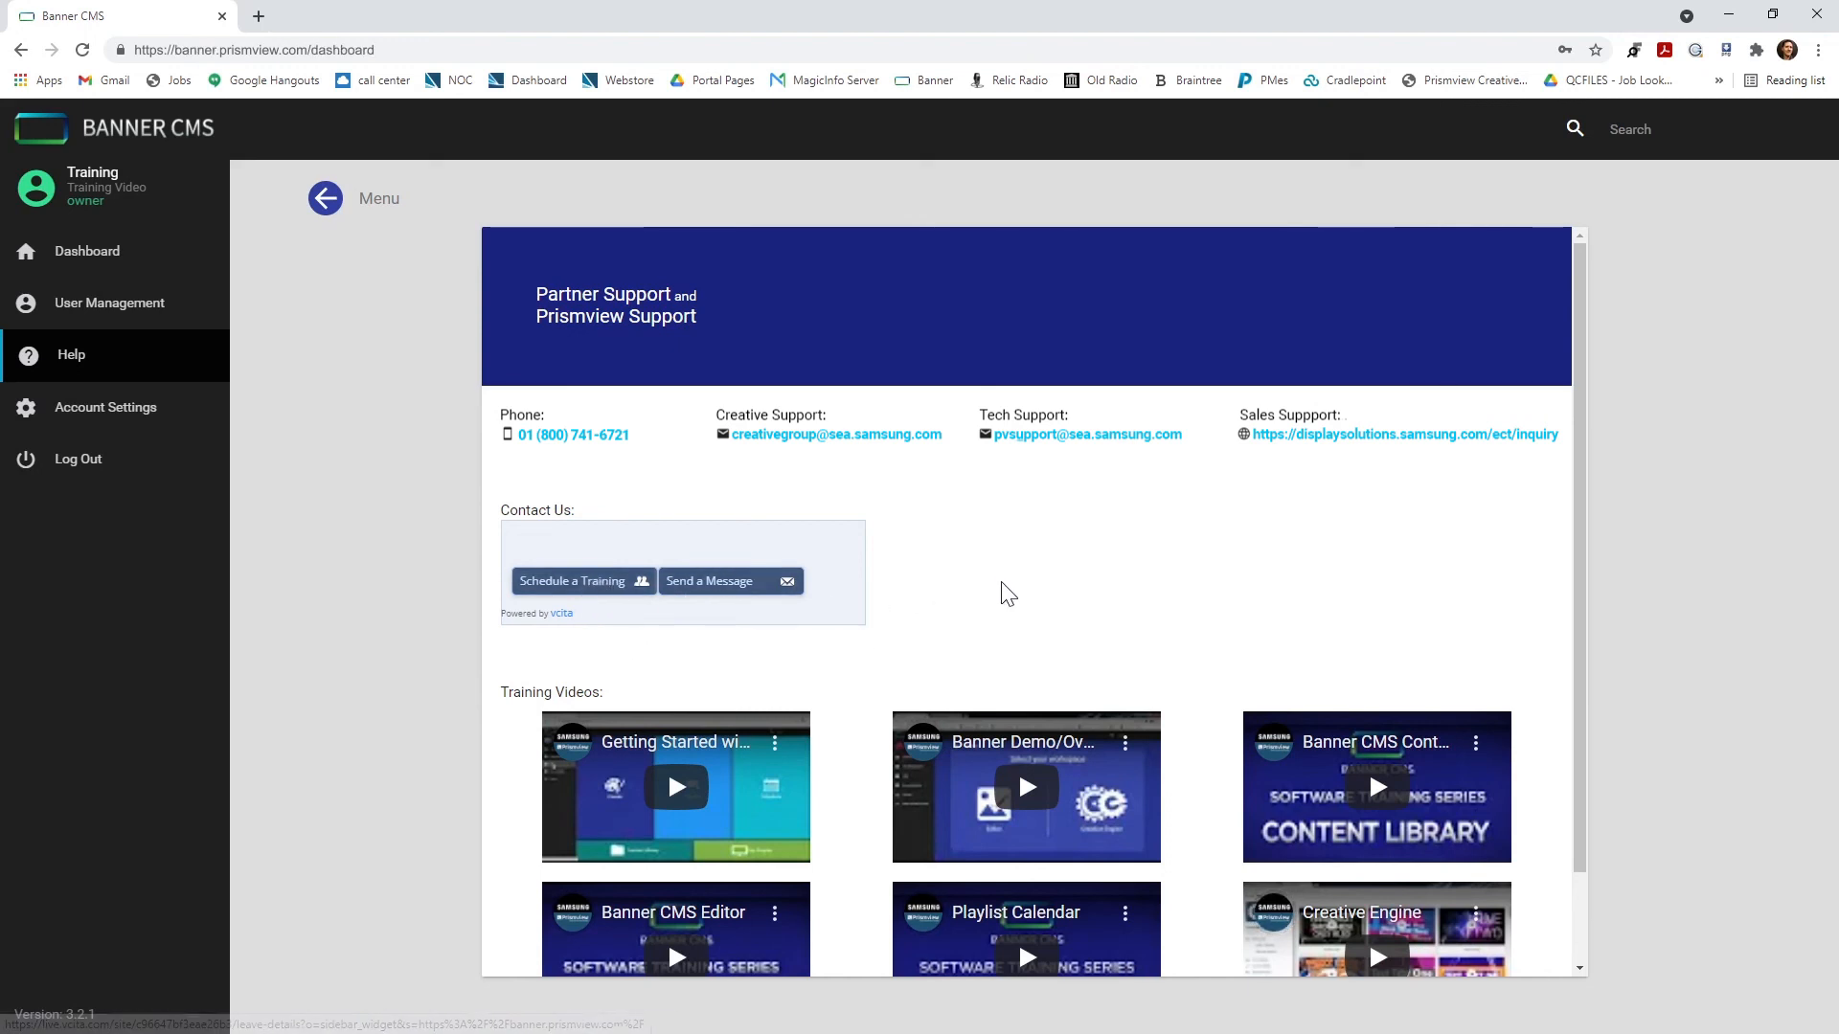
scroll(1002, 594, down, 1)
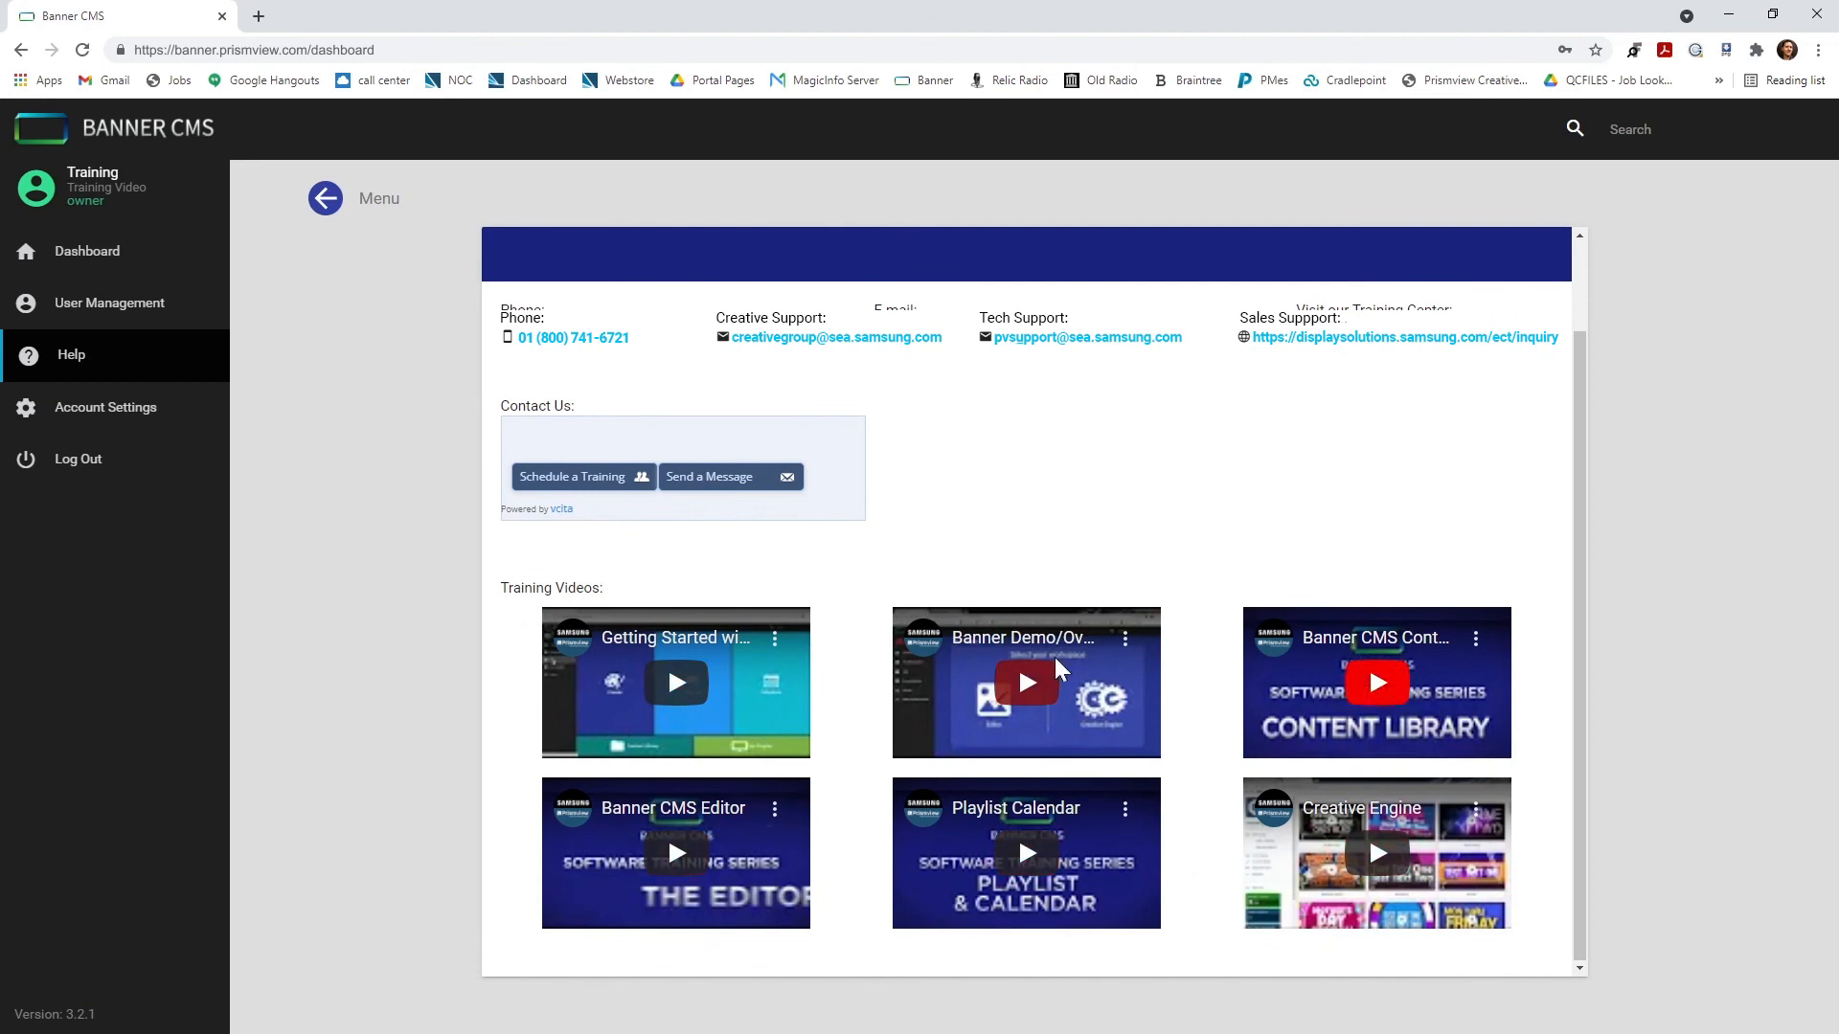